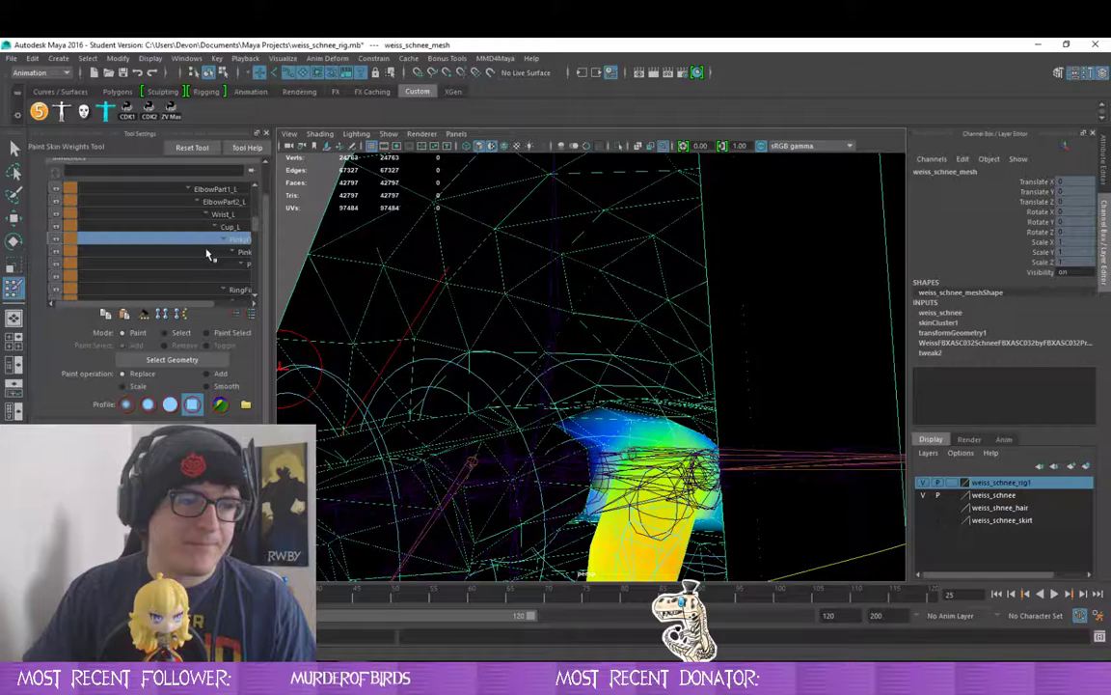
- Switch to the second left pinky joint and erase its stray skin weights from the neighbouring ring finger with Replace
{"action": "left_click", "coordinate": [207, 252]}
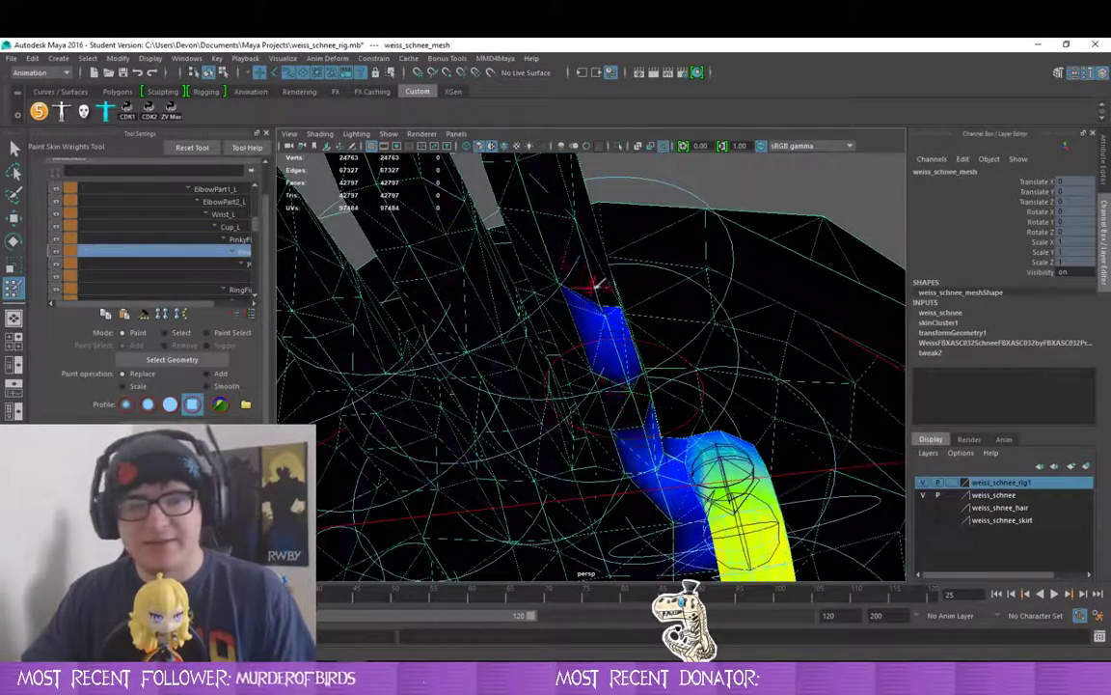
{"action": "mouse_move", "coordinate": [597, 283]}
{"action": "left_mouse_down"}
{"action": "mouse_move", "coordinate": [603, 323]}
{"action": "mouse_move", "coordinate": [551, 303]}
{"action": "mouse_move", "coordinate": [550, 269]}
{"action": "left_mouse_up"}
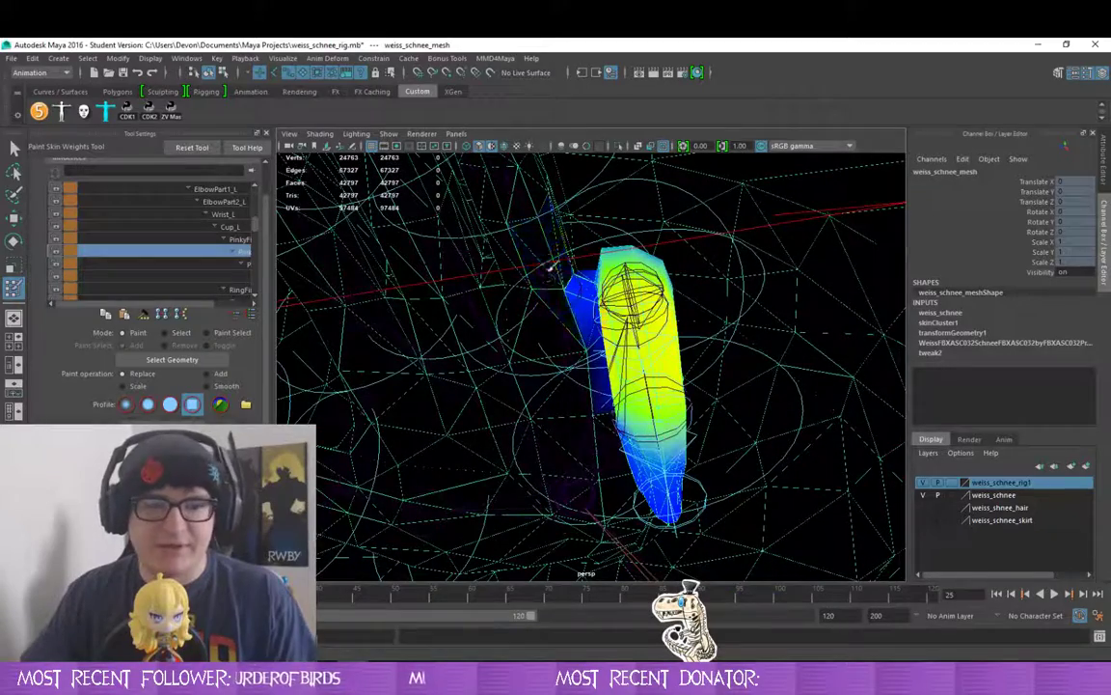
{"action": "left_click_drag", "start_coordinate": [483, 318], "coordinate": [494, 416]}
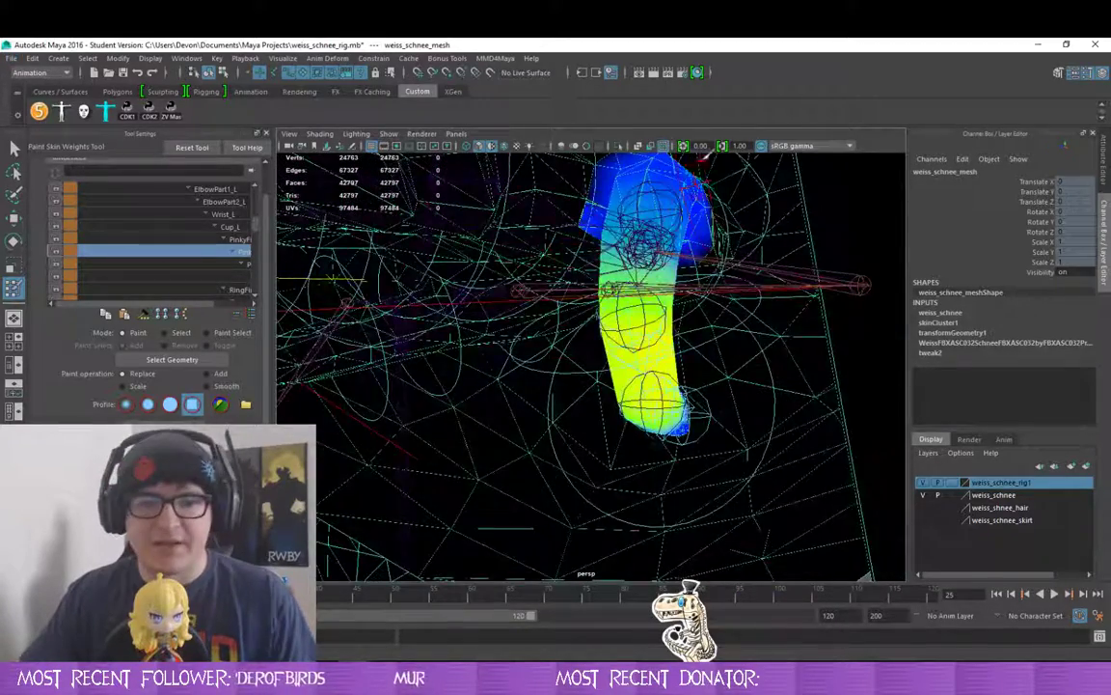
{"action": "left_click_drag", "start_coordinate": [598, 222], "coordinate": [644, 288]}
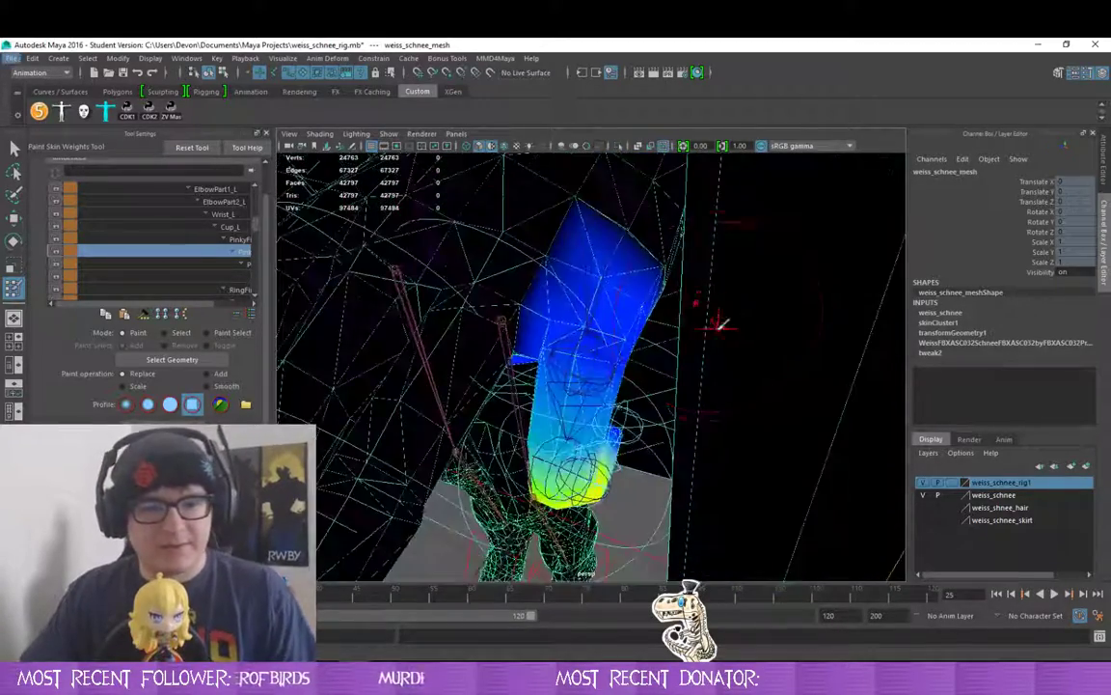
- Erase the second pinky joint's excess weights from the back of the left hand, stopping near the pinky's base
{"action": "left_click_drag", "start_coordinate": [554, 259], "coordinate": [657, 310]}
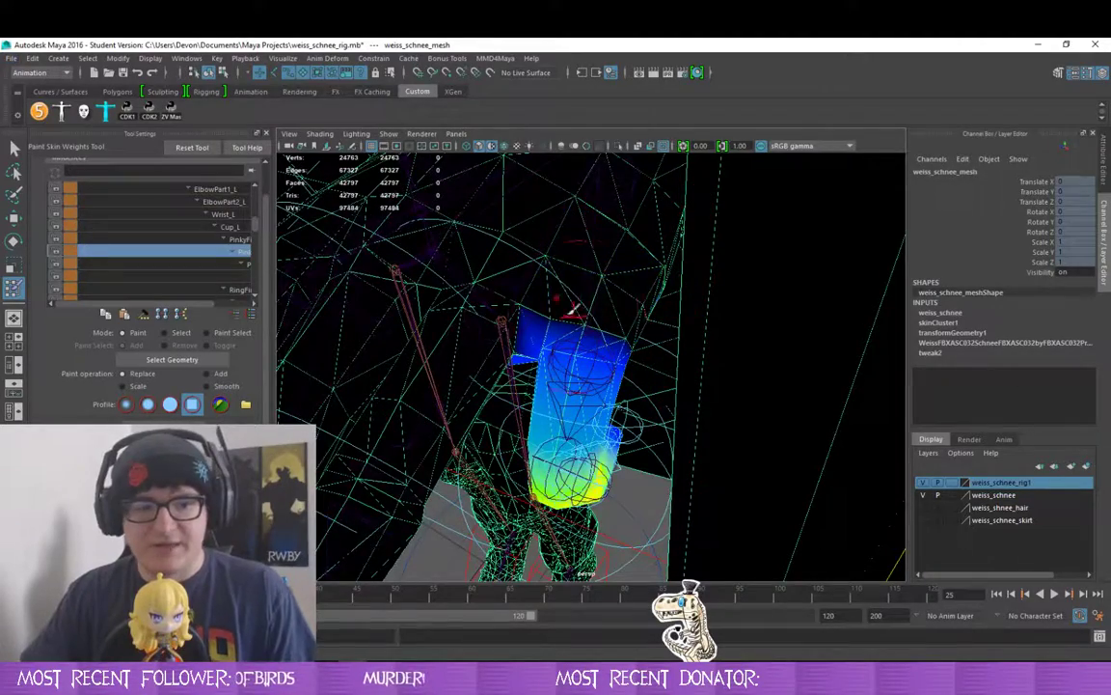
{"action": "mouse_move", "coordinate": [573, 312]}
{"action": "left_mouse_down"}
{"action": "mouse_move", "coordinate": [542, 463]}
{"action": "mouse_move", "coordinate": [459, 413]}
{"action": "mouse_move", "coordinate": [482, 386]}
{"action": "mouse_move", "coordinate": [686, 307]}
{"action": "left_mouse_up"}
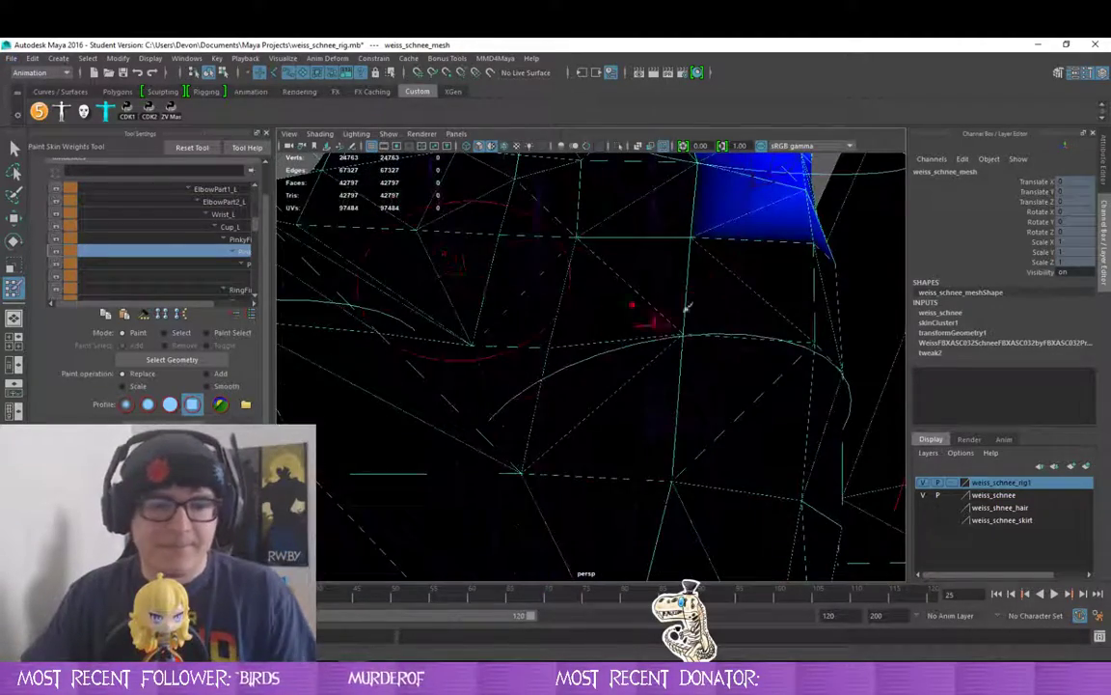
{"action": "key", "text": "ctrl+z"}
{"action": "left_click", "coordinate": [708, 269]}
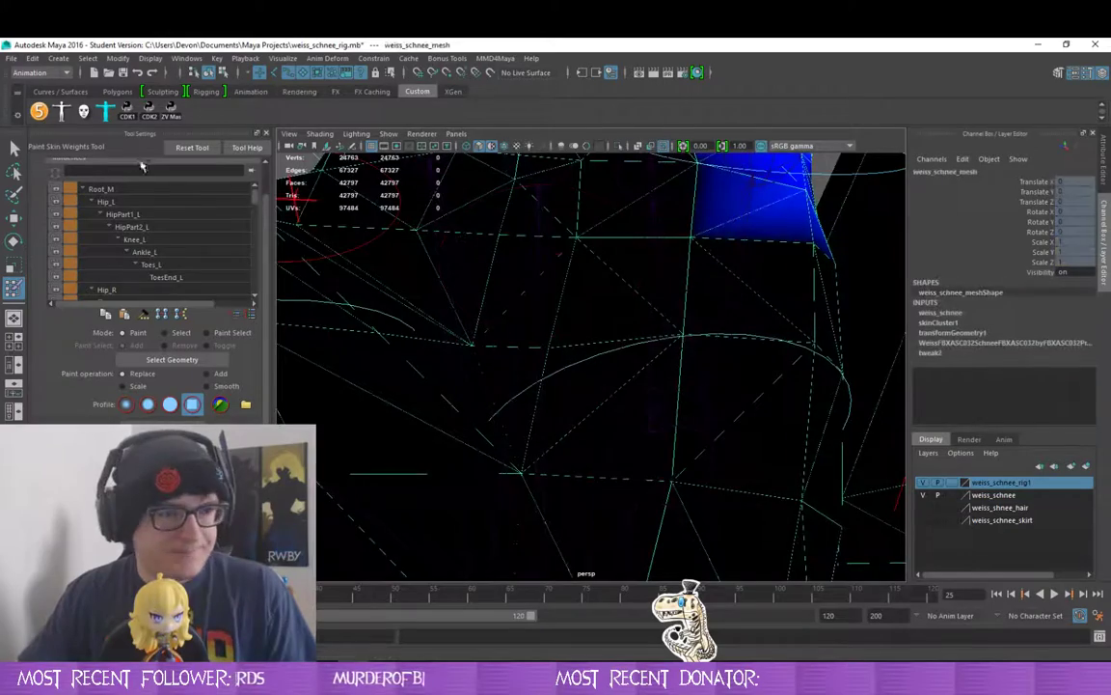
{"action": "mouse_move", "coordinate": [720, 250]}
{"action": "left_mouse_down"}
{"action": "mouse_move", "coordinate": [720, 299]}
{"action": "mouse_move", "coordinate": [694, 270]}
{"action": "mouse_move", "coordinate": [702, 263]}
{"action": "mouse_move", "coordinate": [559, 268]}
{"action": "mouse_move", "coordinate": [548, 278]}
{"action": "mouse_move", "coordinate": [473, 189]}
{"action": "mouse_move", "coordinate": [400, 301]}
{"action": "mouse_move", "coordinate": [441, 229]}
{"action": "left_mouse_up"}
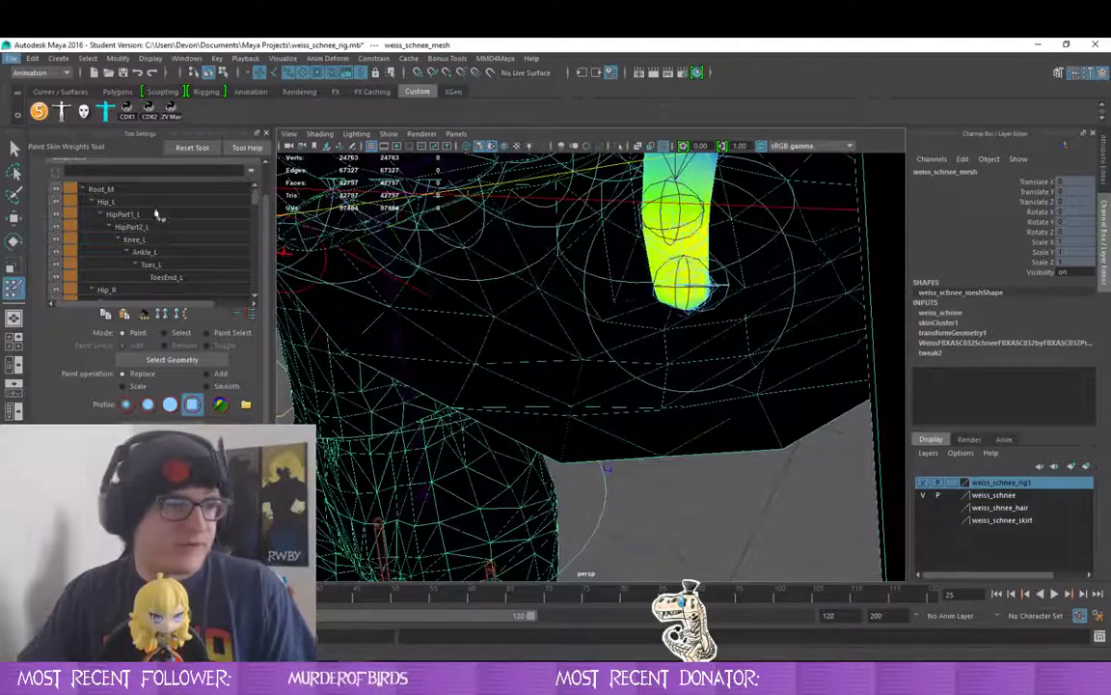
- Choose the third left pinky joint and erase its stray weights from the ring finger and the surrounding mesh
{"action": "scroll", "coordinate": [156, 216], "scroll_direction": "down", "scroll_amount": 11}
{"action": "scroll", "coordinate": [168, 222], "scroll_direction": "up", "scroll_amount": 1}
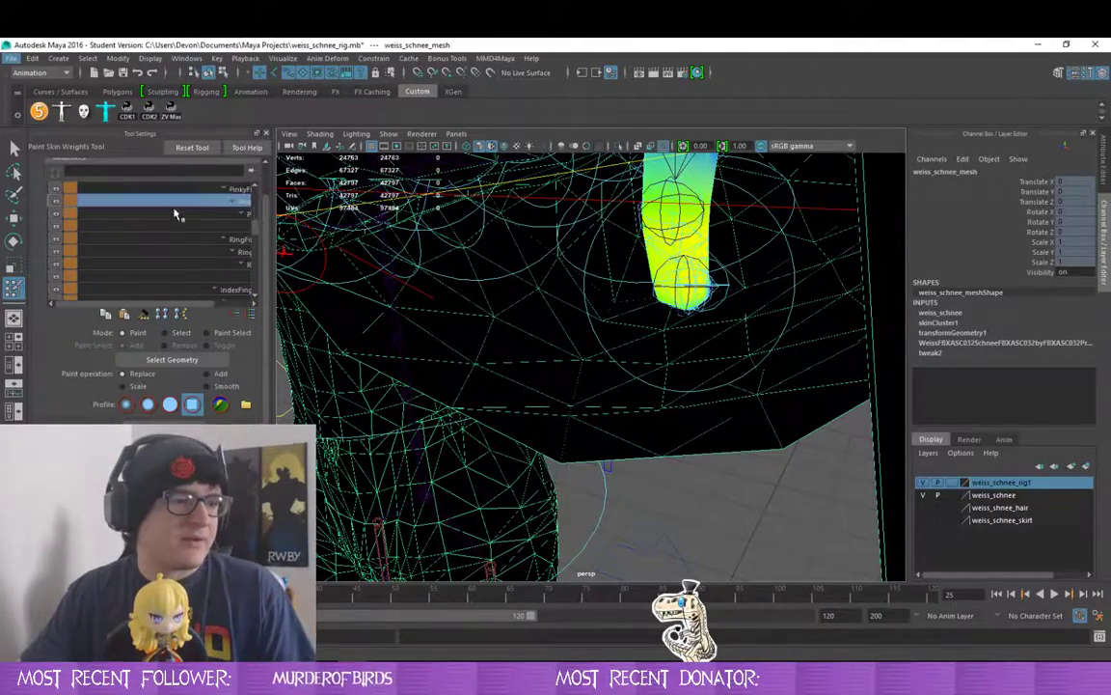
{"action": "left_click", "coordinate": [202, 214]}
{"action": "left_click", "coordinate": [213, 231]}
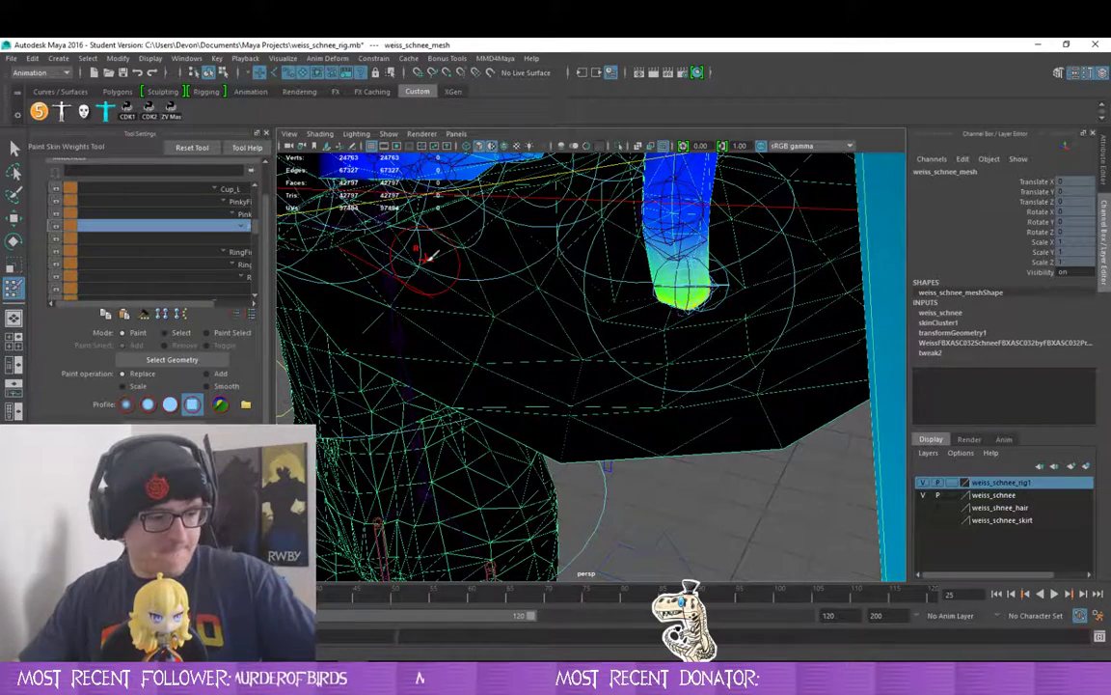
{"action": "mouse_move", "coordinate": [618, 169]}
{"action": "left_mouse_down"}
{"action": "mouse_move", "coordinate": [660, 270]}
{"action": "mouse_move", "coordinate": [472, 471]}
{"action": "left_mouse_up"}
{"action": "left_click_drag", "start_coordinate": [463, 376], "coordinate": [415, 430]}
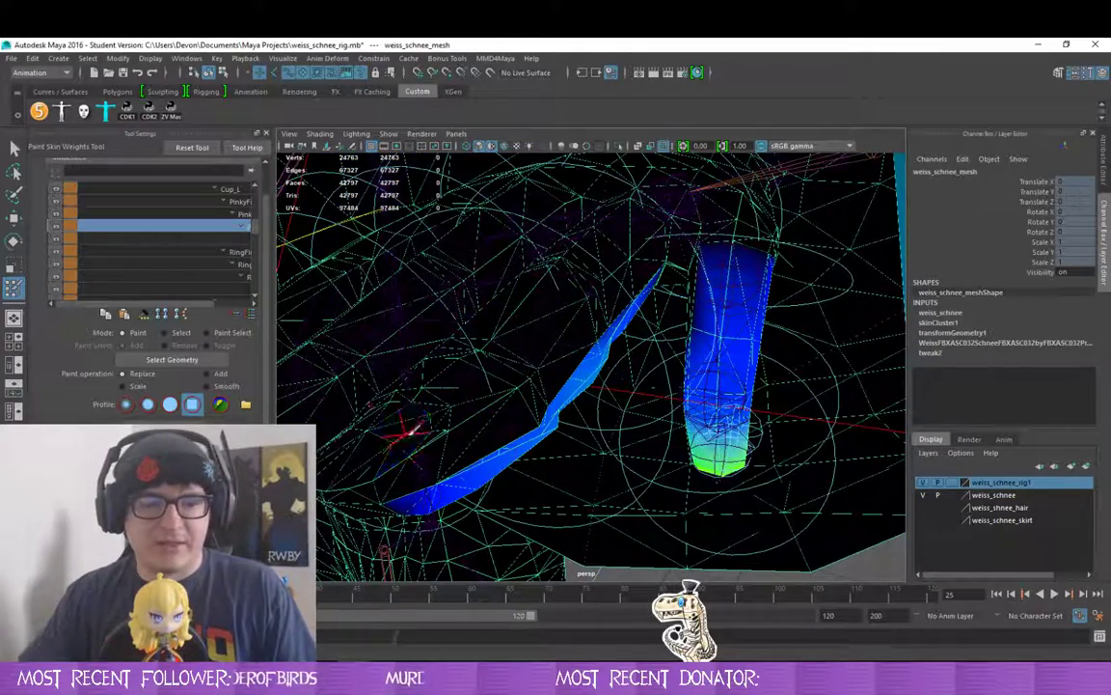
{"action": "mouse_move", "coordinate": [473, 487]}
{"action": "left_mouse_down"}
{"action": "mouse_move", "coordinate": [484, 438]}
{"action": "mouse_move", "coordinate": [565, 312]}
{"action": "mouse_move", "coordinate": [578, 362]}
{"action": "left_mouse_up"}
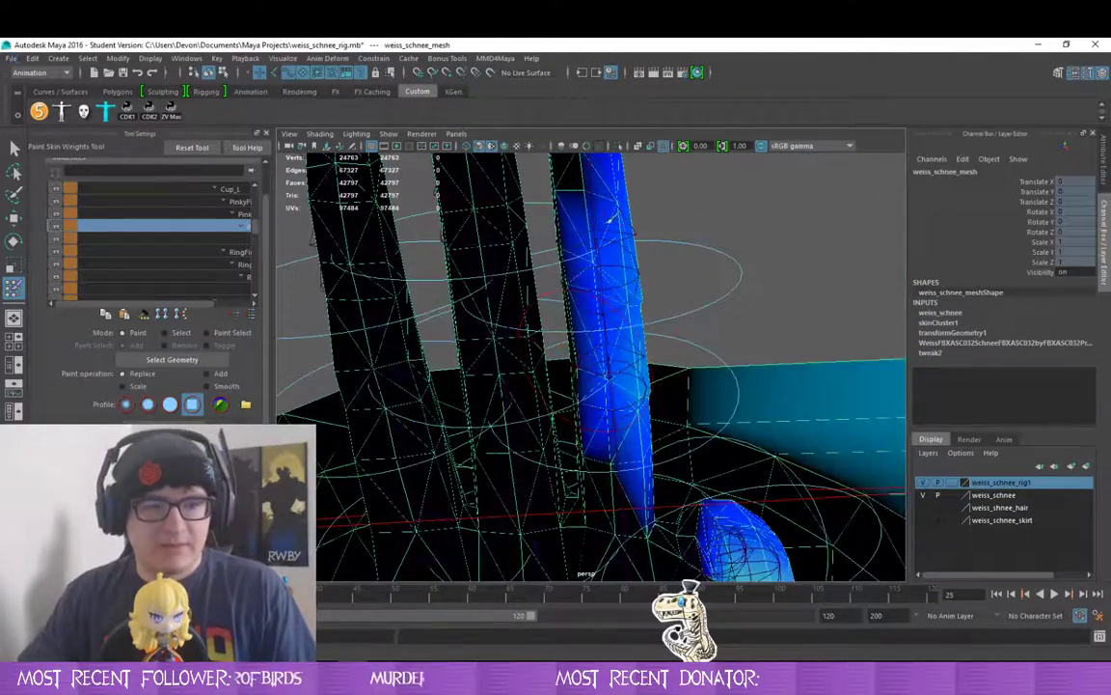
{"action": "mouse_move", "coordinate": [609, 218]}
{"action": "left_mouse_down"}
{"action": "mouse_move", "coordinate": [633, 423]}
{"action": "mouse_move", "coordinate": [474, 373]}
{"action": "mouse_move", "coordinate": [427, 330]}
{"action": "mouse_move", "coordinate": [550, 277]}
{"action": "mouse_move", "coordinate": [575, 248]}
{"action": "mouse_move", "coordinate": [617, 287]}
{"action": "mouse_move", "coordinate": [720, 229]}
{"action": "mouse_move", "coordinate": [681, 296]}
{"action": "left_mouse_up"}
- Choose the last left pinky joint, erase its stray weights away from the pinky, and check the fingertip from several sides
{"action": "left_click", "coordinate": [202, 238]}
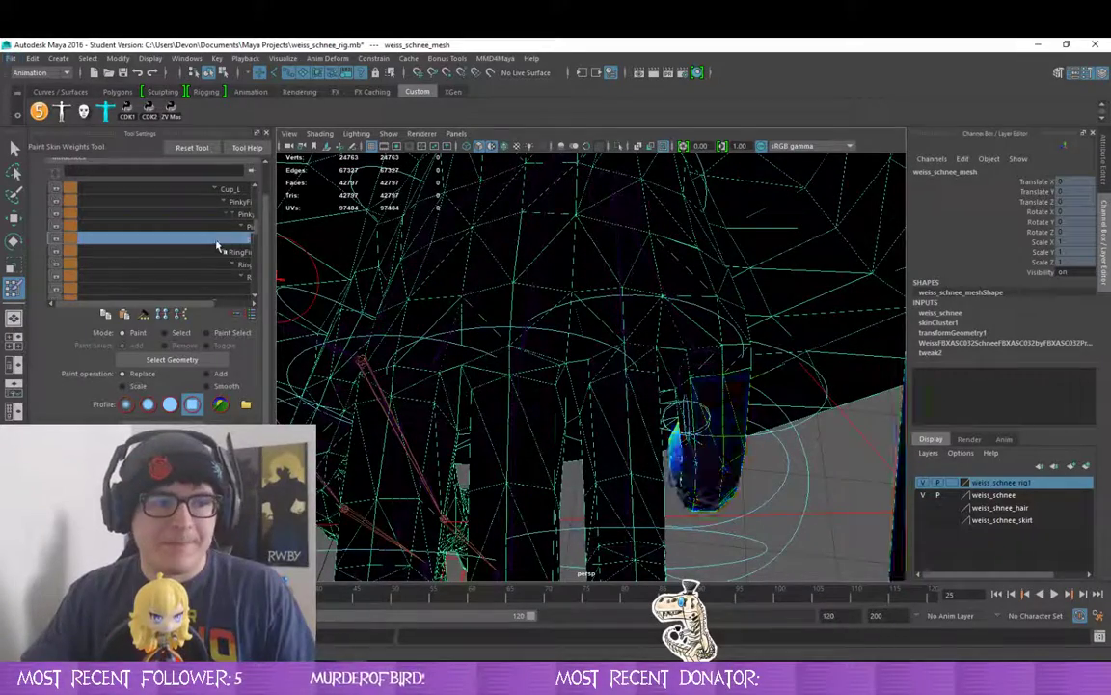
{"action": "left_click_drag", "start_coordinate": [575, 378], "coordinate": [563, 351], "text": "alt"}
{"action": "mouse_move", "coordinate": [644, 432]}
{"action": "left_mouse_down", "text": "alt"}
{"action": "mouse_move", "coordinate": [620, 355]}
{"action": "mouse_move", "coordinate": [622, 310]}
{"action": "left_mouse_up", "text": "alt"}
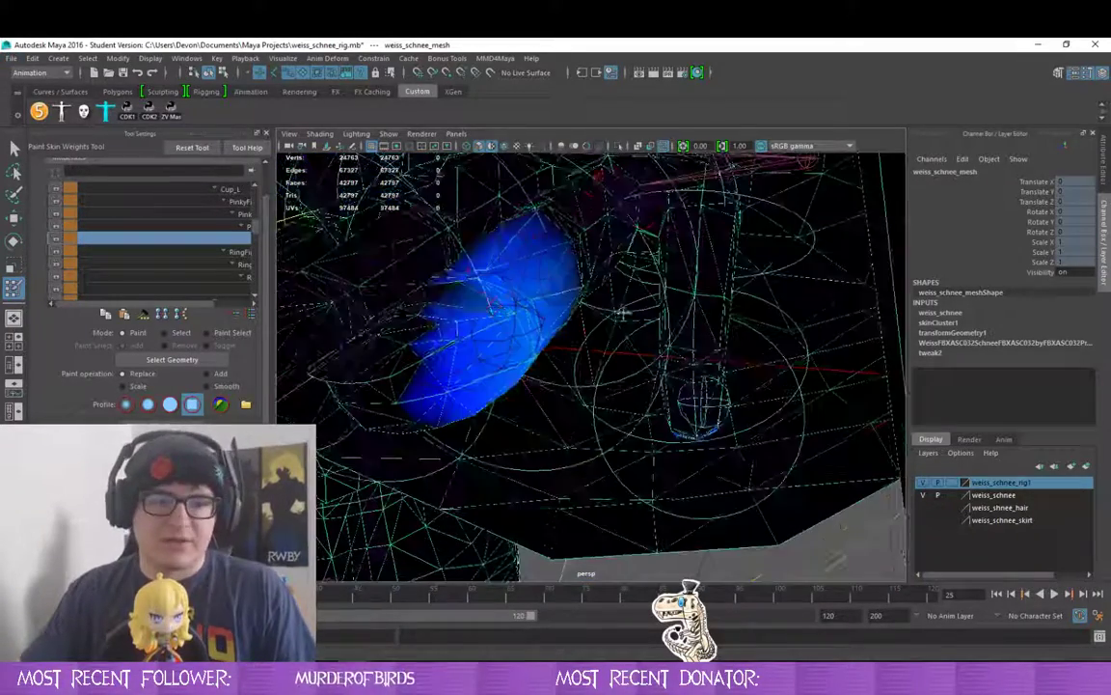
{"action": "left_click_drag", "start_coordinate": [581, 197], "coordinate": [441, 401]}
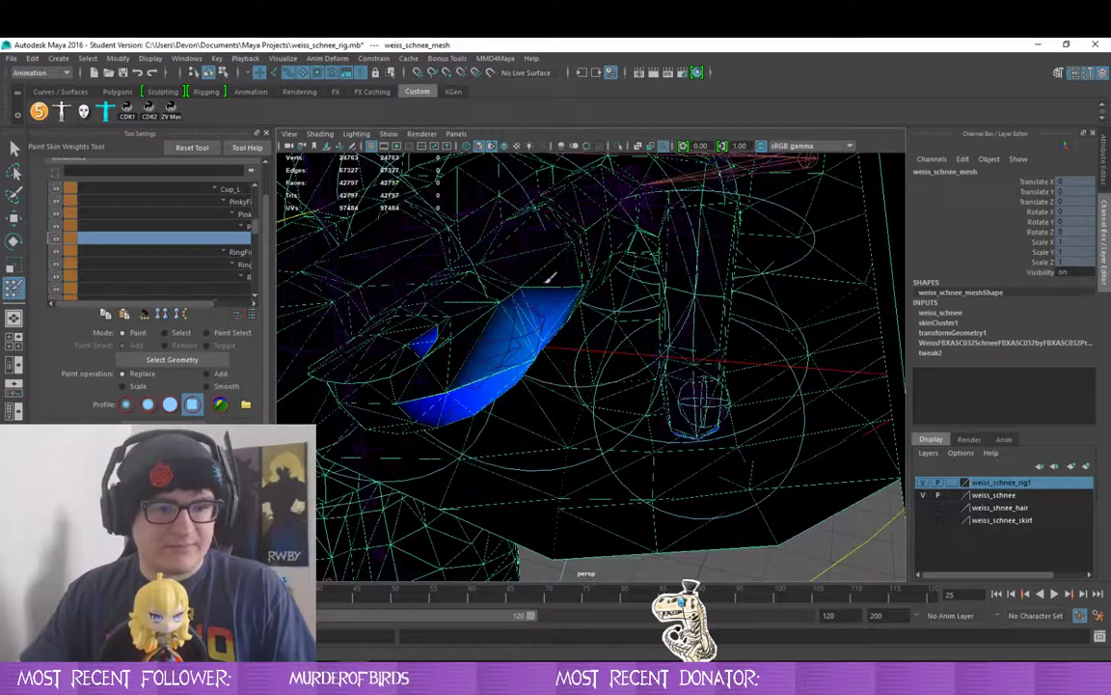
{"action": "mouse_move", "coordinate": [550, 277]}
{"action": "left_mouse_down", "text": "alt"}
{"action": "mouse_move", "coordinate": [584, 381]}
{"action": "mouse_move", "coordinate": [656, 451]}
{"action": "mouse_move", "coordinate": [645, 410]}
{"action": "left_mouse_up", "text": "alt"}
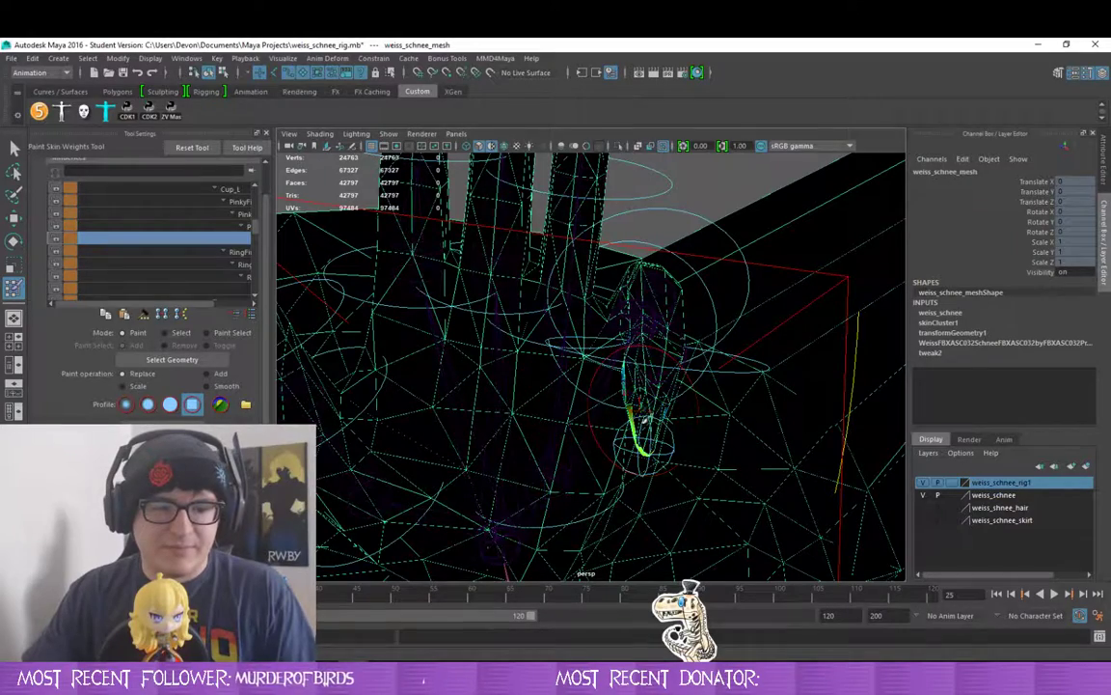
{"action": "left_click_drag", "start_coordinate": [587, 377], "coordinate": [559, 357], "text": "alt"}
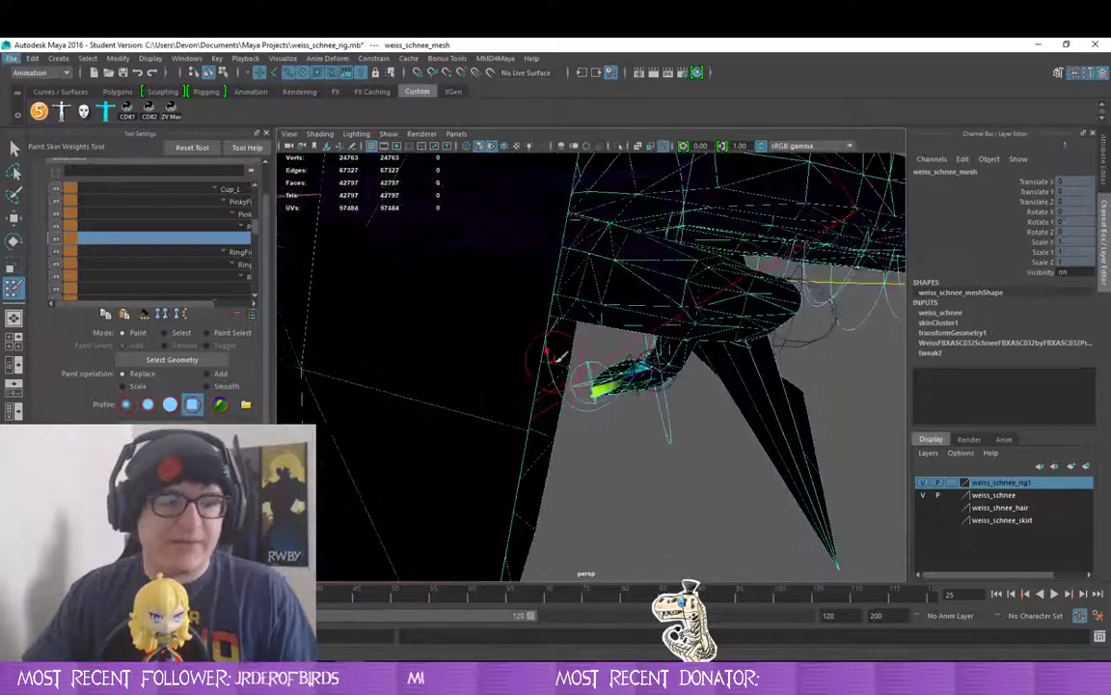
{"action": "scroll", "coordinate": [564, 358], "scroll_direction": "up", "scroll_amount": 3}
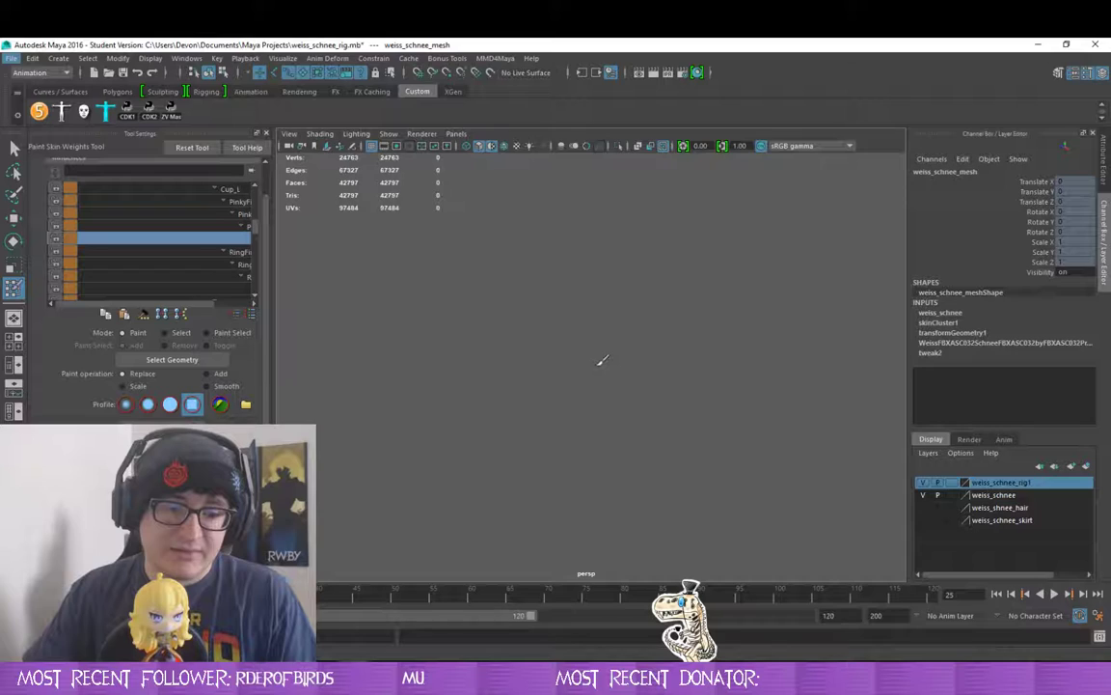
{"action": "scroll", "coordinate": [598, 364], "scroll_direction": "down", "scroll_amount": 3}
{"action": "left_click_drag", "start_coordinate": [557, 372], "coordinate": [704, 300], "text": "alt"}
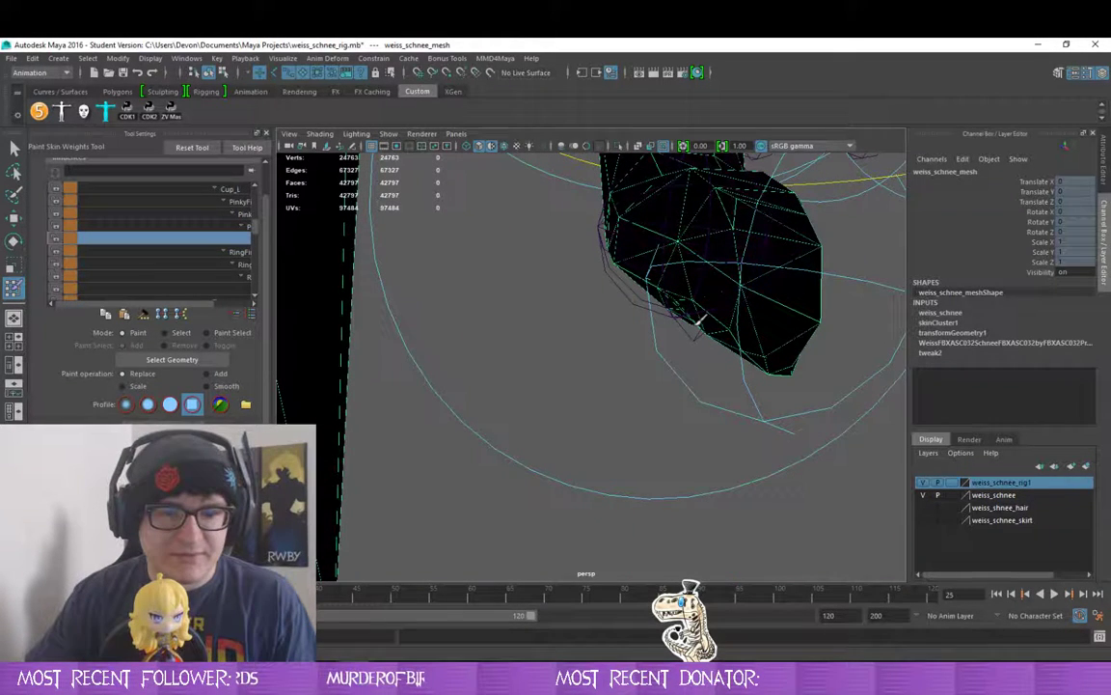
{"action": "scroll", "coordinate": [702, 319], "scroll_direction": "down", "scroll_amount": 6}
{"action": "left_click_drag", "start_coordinate": [702, 319], "coordinate": [762, 275], "text": "alt"}
- Pick the first left ring finger joint, and on the left finger control set Pinky Curl to 0 and Ring Curl to 6
{"action": "left_click", "coordinate": [154, 251]}
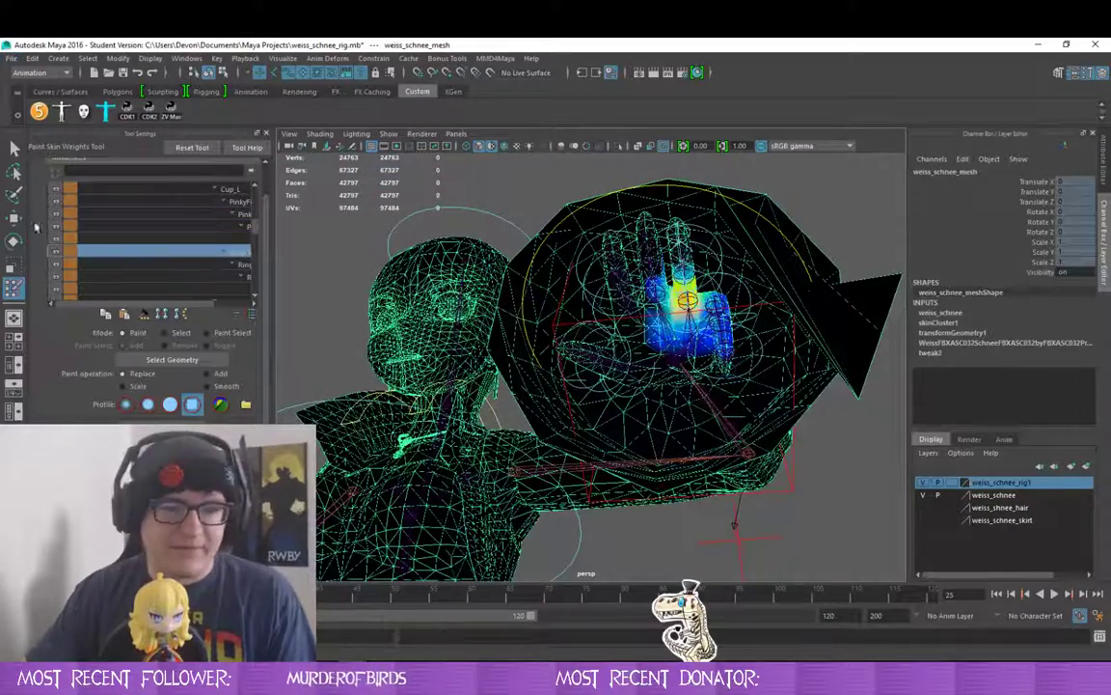
{"action": "left_click", "coordinate": [14, 149]}
{"action": "mouse_move", "coordinate": [623, 265]}
{"action": "left_mouse_down", "text": "alt"}
{"action": "mouse_move", "coordinate": [680, 391]}
{"action": "mouse_move", "coordinate": [735, 425]}
{"action": "left_mouse_up", "text": "alt"}
{"action": "left_click", "coordinate": [735, 424]}
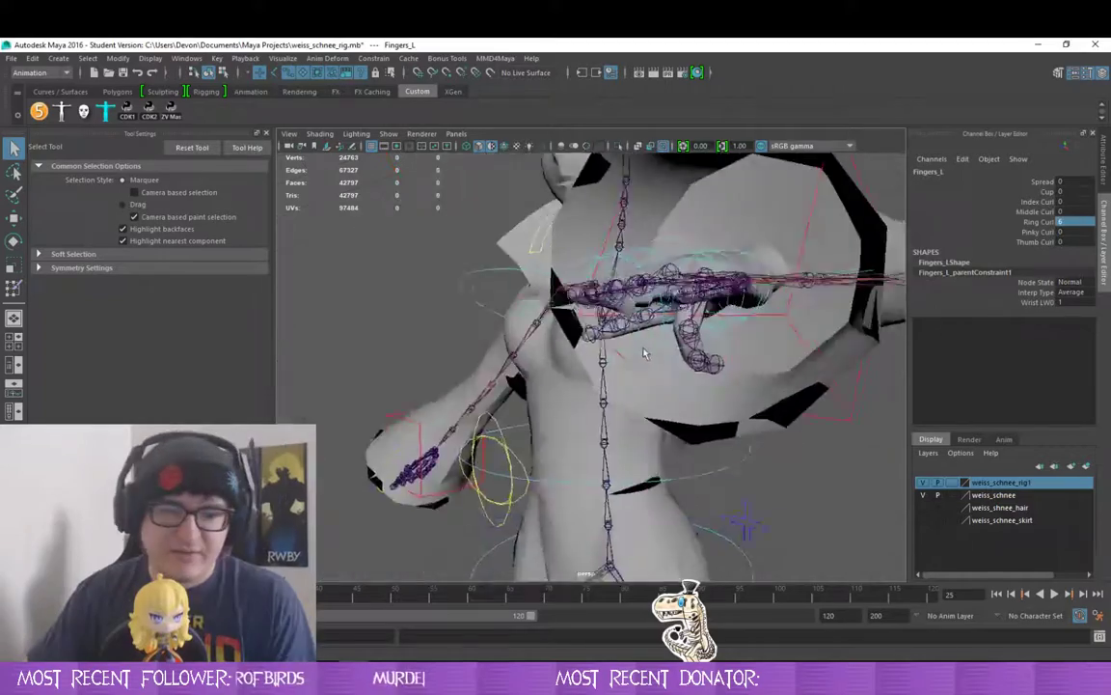
{"action": "left_click_drag", "start_coordinate": [645, 350], "coordinate": [693, 320]}
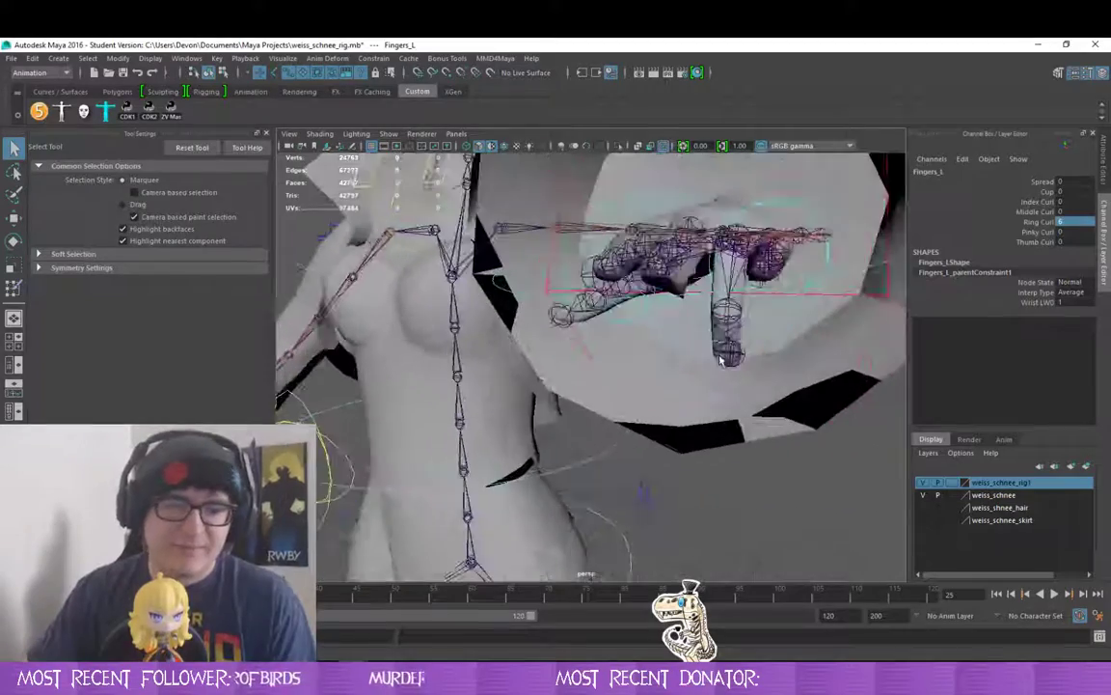
{"action": "left_click_drag", "start_coordinate": [726, 282], "coordinate": [668, 290]}
- Resume painting skin weights on the character mesh and erase the first ring joint's influence from the middle finger
{"action": "left_click", "coordinate": [701, 253]}
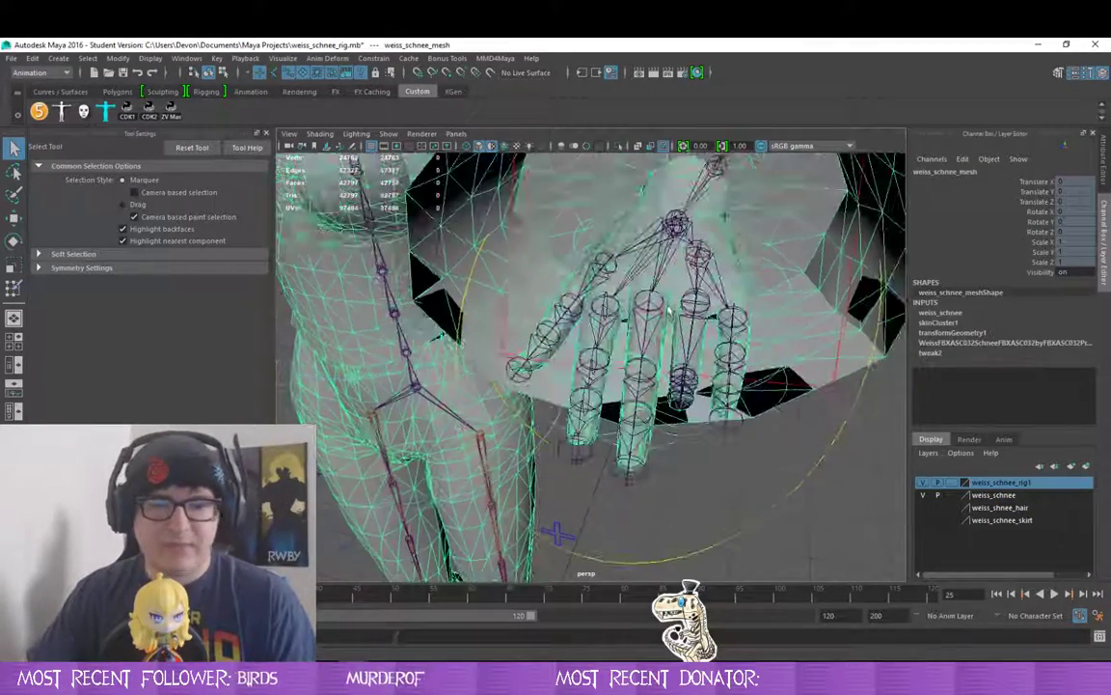
{"action": "left_click", "coordinate": [14, 288]}
{"action": "mouse_move", "coordinate": [560, 303]}
{"action": "left_mouse_down"}
{"action": "mouse_move", "coordinate": [590, 327]}
{"action": "mouse_move", "coordinate": [543, 307]}
{"action": "mouse_move", "coordinate": [709, 356]}
{"action": "left_mouse_up"}
{"action": "scroll", "coordinate": [549, 307], "scroll_direction": "up", "scroll_amount": 5}
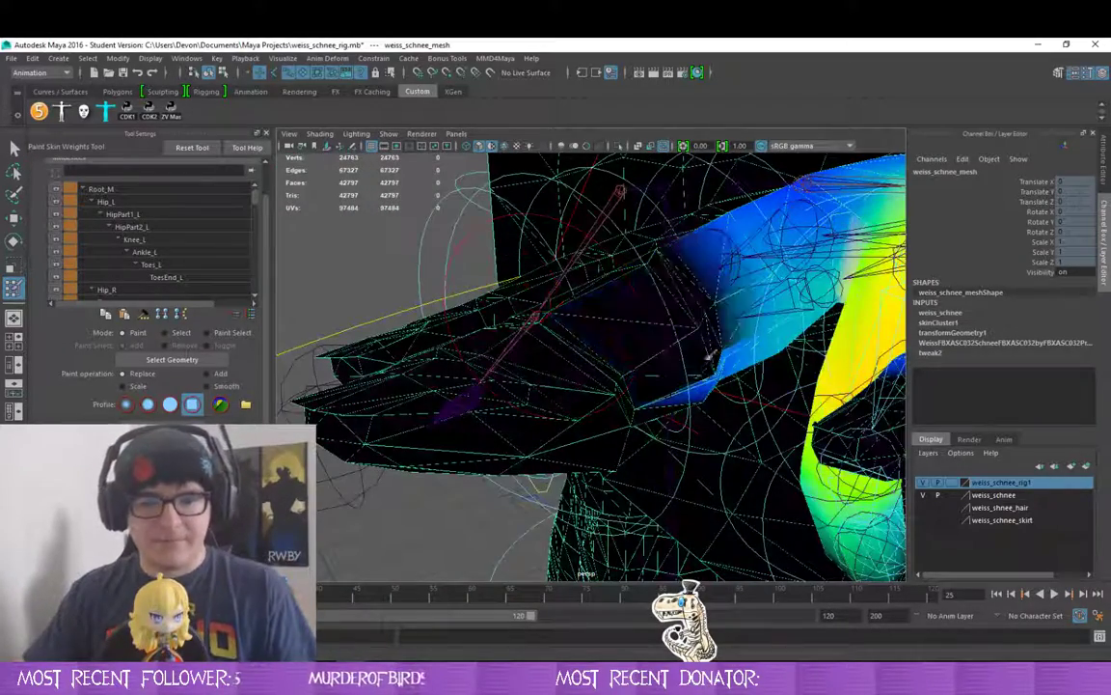
{"action": "left_click", "coordinate": [737, 276]}
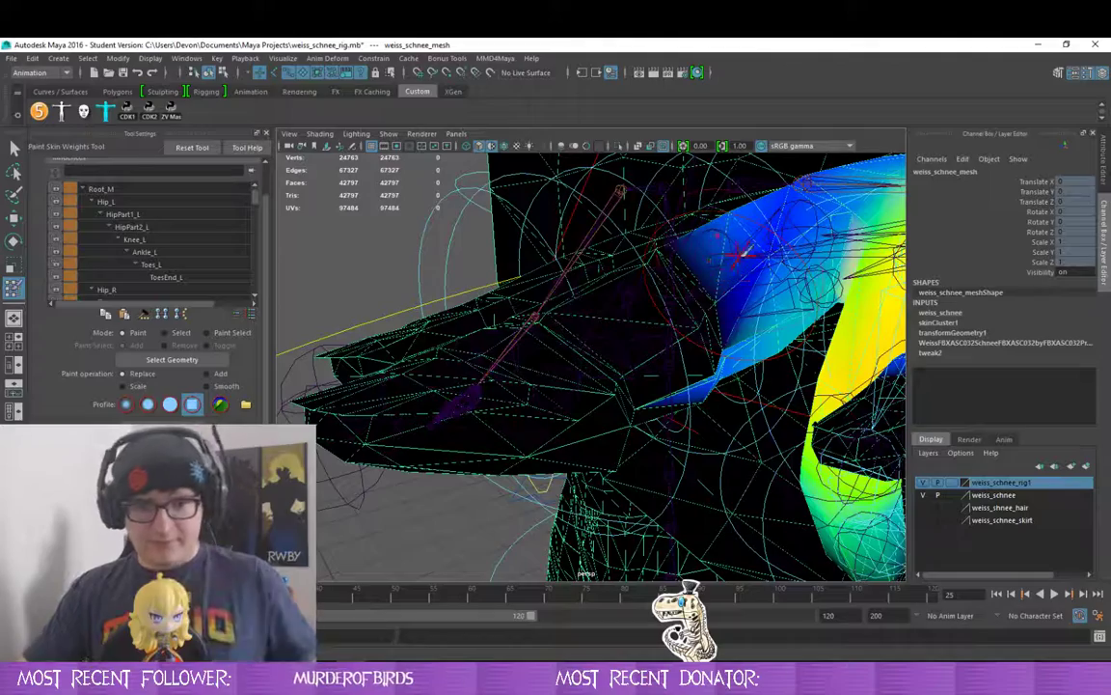
{"action": "mouse_move", "coordinate": [736, 253]}
{"action": "left_mouse_down"}
{"action": "mouse_move", "coordinate": [696, 276]}
{"action": "mouse_move", "coordinate": [629, 349]}
{"action": "mouse_move", "coordinate": [660, 314]}
{"action": "mouse_move", "coordinate": [642, 403]}
{"action": "mouse_move", "coordinate": [690, 305]}
{"action": "mouse_move", "coordinate": [729, 344]}
{"action": "left_mouse_up"}
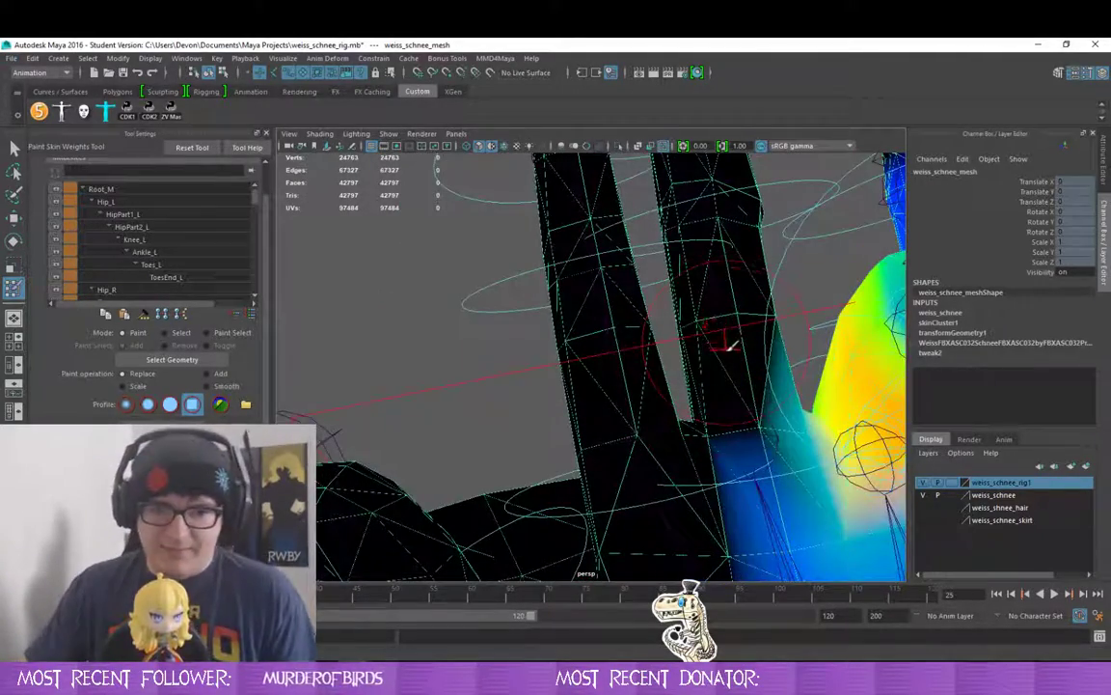
- Erase the first ring joint's weights from the lower palm, keeping influence only near the finger bases
{"action": "left_click_drag", "start_coordinate": [799, 345], "coordinate": [762, 371]}
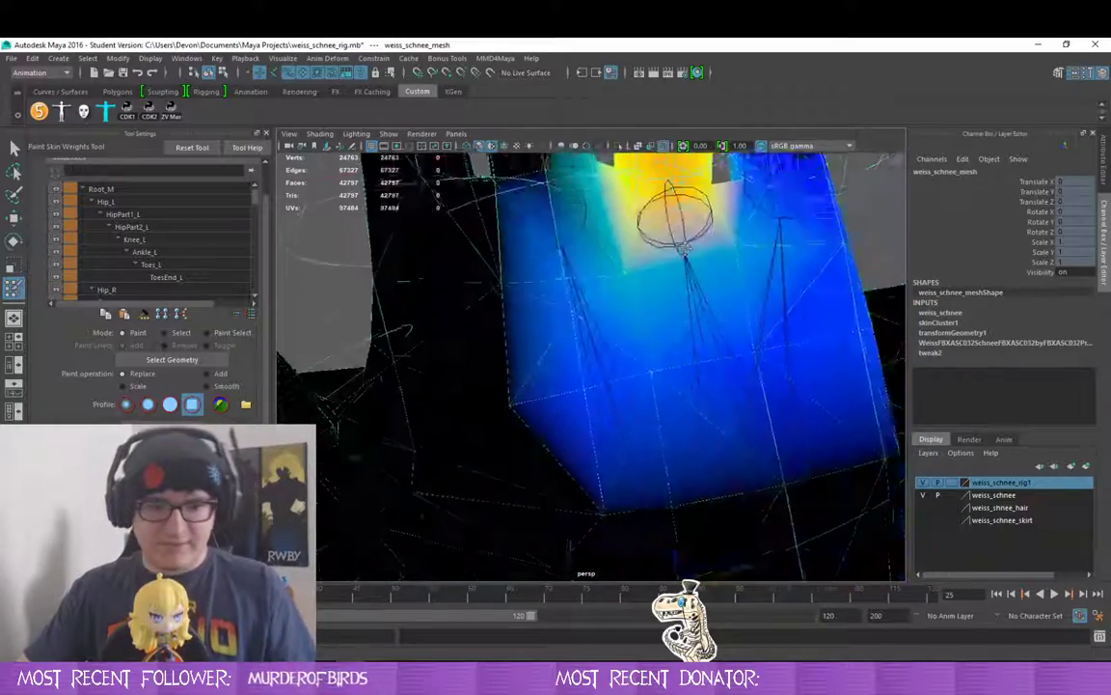
{"action": "left_click_drag", "start_coordinate": [803, 337], "coordinate": [512, 386]}
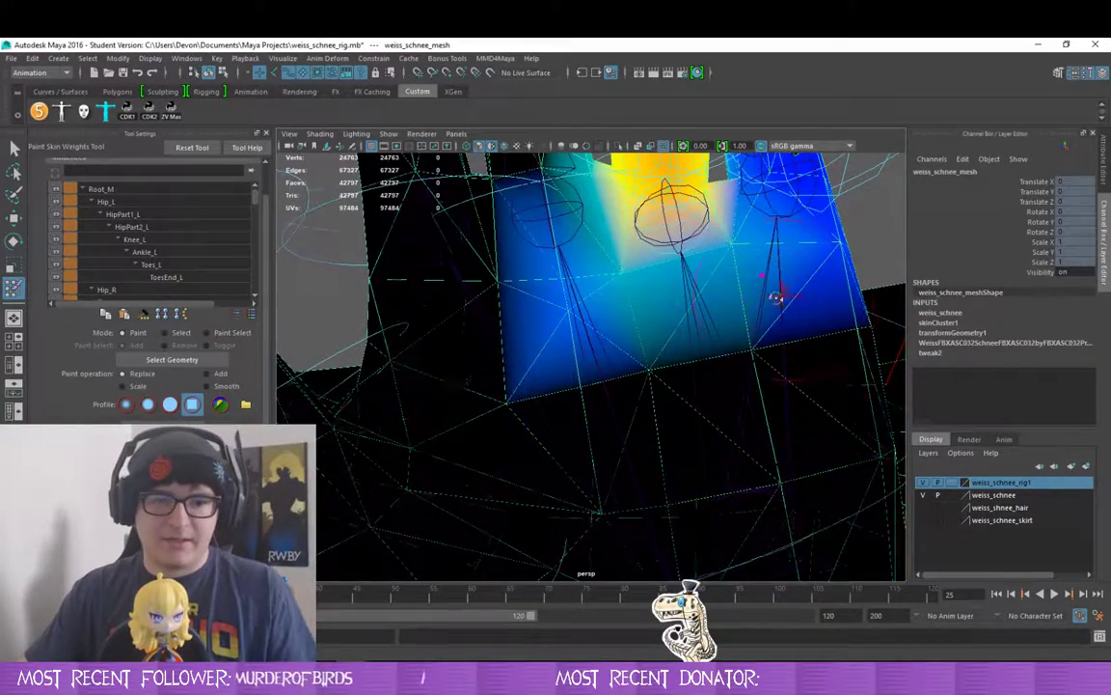
{"action": "left_click_drag", "start_coordinate": [777, 298], "coordinate": [636, 365]}
{"action": "left_click_drag", "start_coordinate": [658, 267], "coordinate": [528, 307]}
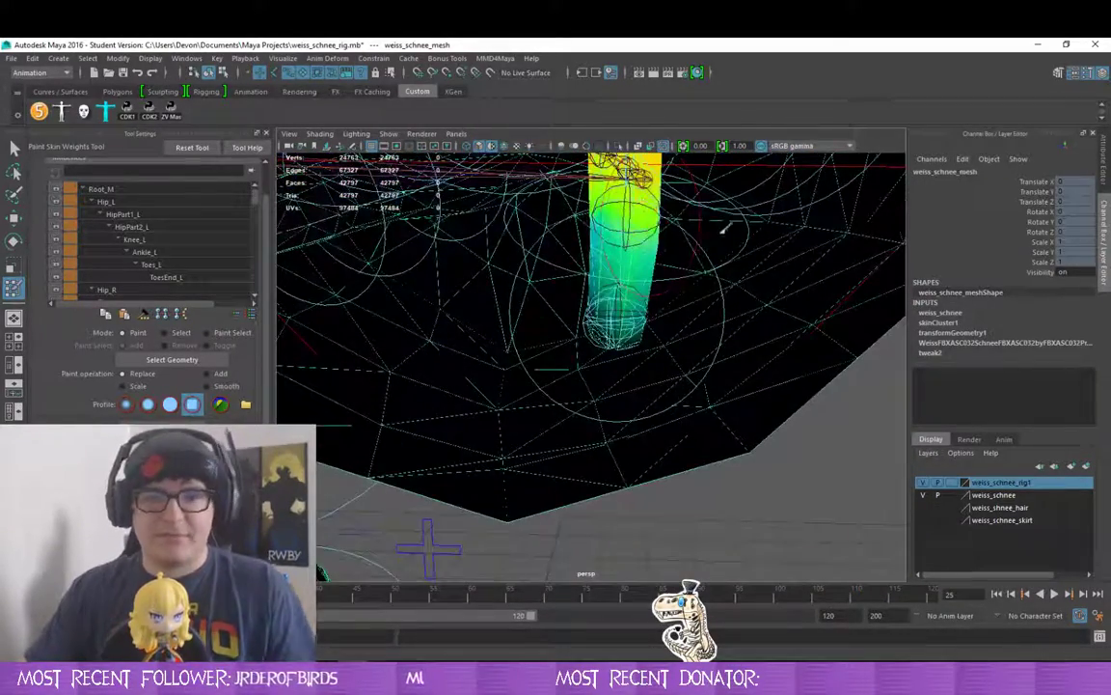
- Paint out the first ring joint's influence along the pinky, undoing the stroke over the pinky's base
{"action": "left_click_drag", "start_coordinate": [846, 258], "coordinate": [806, 399]}
{"action": "mouse_move", "coordinate": [637, 465]}
{"action": "left_mouse_down"}
{"action": "mouse_move", "coordinate": [666, 372]}
{"action": "mouse_move", "coordinate": [652, 407]}
{"action": "left_mouse_up"}
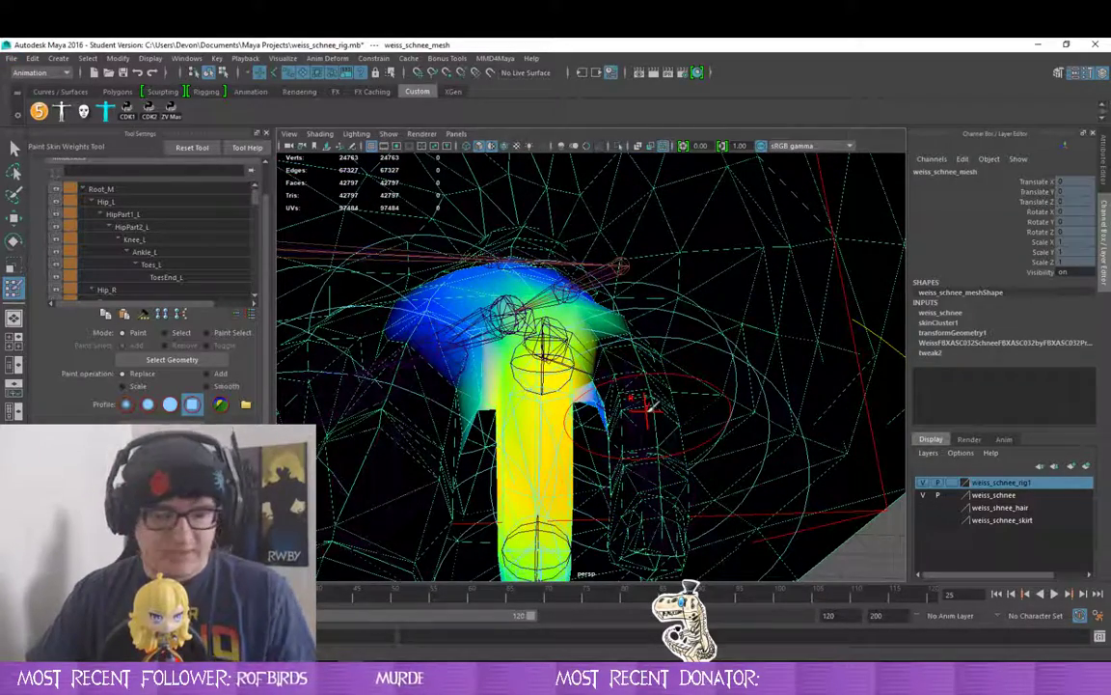
{"action": "key", "text": "ctrl+z"}
{"action": "mouse_move", "coordinate": [642, 479]}
{"action": "left_mouse_down"}
{"action": "mouse_move", "coordinate": [652, 421]}
{"action": "mouse_move", "coordinate": [617, 371]}
{"action": "mouse_move", "coordinate": [649, 347]}
{"action": "left_mouse_up"}
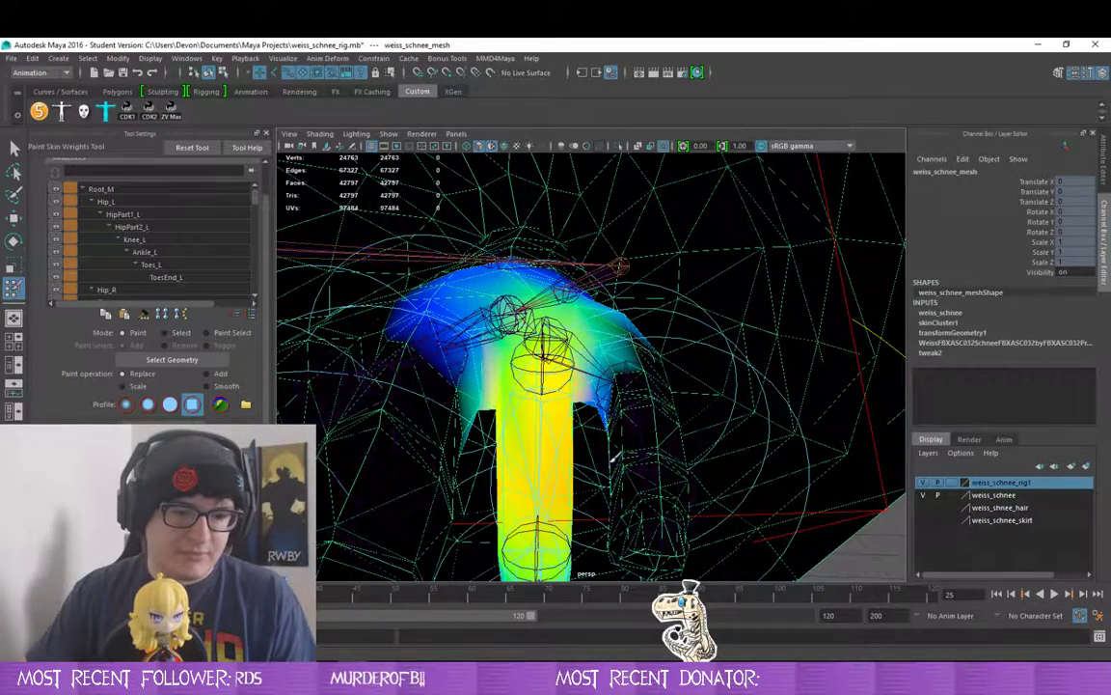
{"action": "left_click_drag", "start_coordinate": [690, 508], "coordinate": [714, 422]}
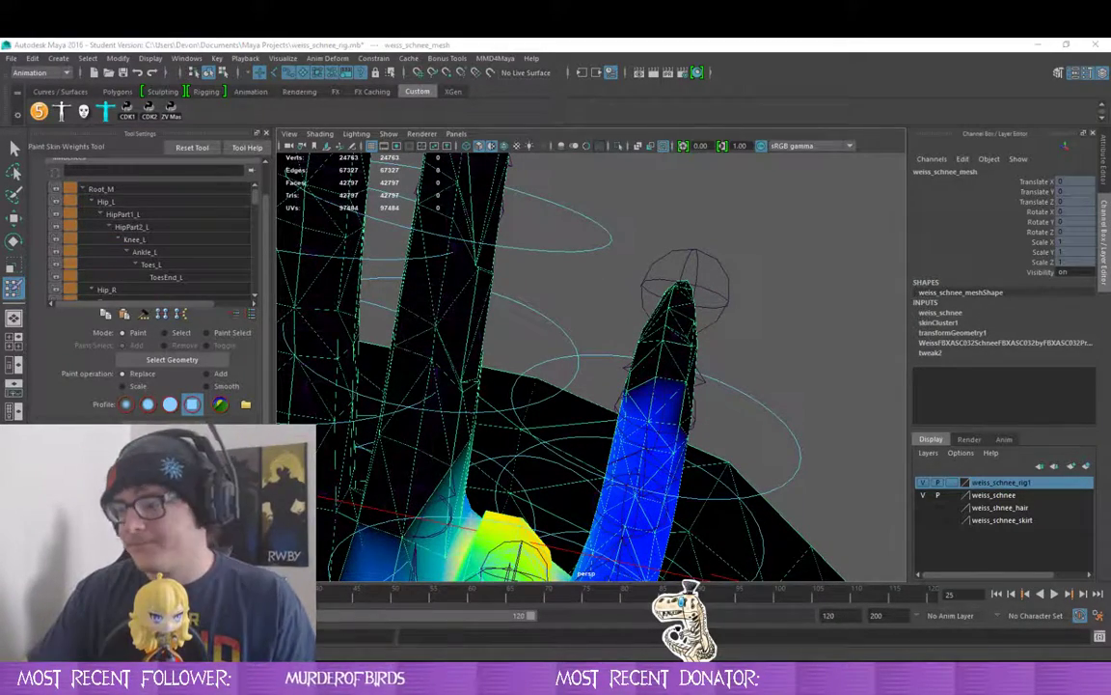
- Erase the first ring joint's remaining influence from the pinky's upper segments and the back of the hand behind the knuckles
{"action": "left_click_drag", "start_coordinate": [696, 332], "coordinate": [759, 262]}
{"action": "mouse_move", "coordinate": [768, 180]}
{"action": "left_mouse_down"}
{"action": "mouse_move", "coordinate": [695, 303]}
{"action": "mouse_move", "coordinate": [726, 167]}
{"action": "mouse_move", "coordinate": [750, 275]}
{"action": "left_mouse_up"}
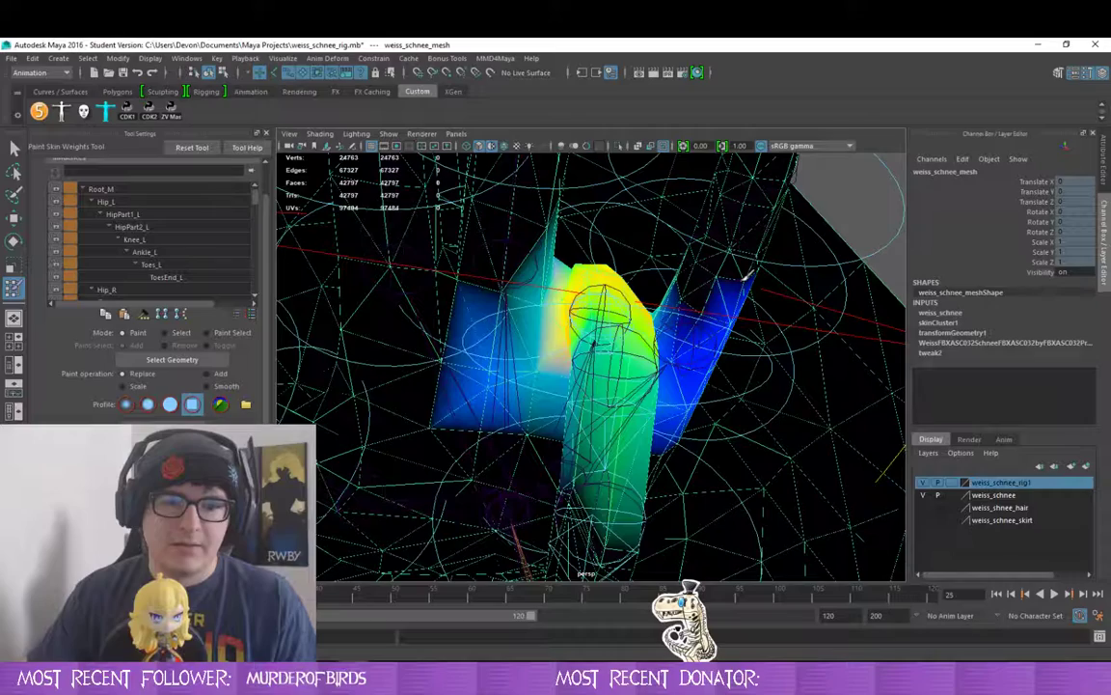
{"action": "left_click_drag", "start_coordinate": [747, 276], "coordinate": [838, 328]}
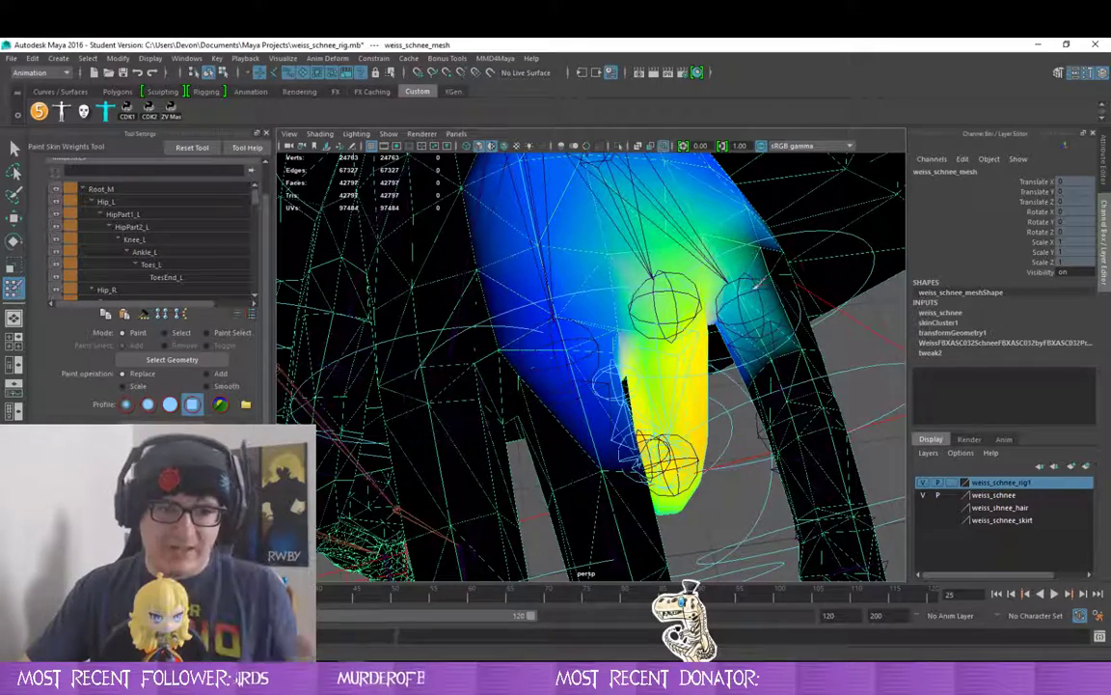
{"action": "mouse_move", "coordinate": [736, 341]}
{"action": "left_mouse_down"}
{"action": "mouse_move", "coordinate": [665, 371]}
{"action": "mouse_move", "coordinate": [566, 387]}
{"action": "mouse_move", "coordinate": [595, 324]}
{"action": "mouse_move", "coordinate": [602, 188]}
{"action": "mouse_move", "coordinate": [442, 446]}
{"action": "mouse_move", "coordinate": [473, 370]}
{"action": "mouse_move", "coordinate": [598, 367]}
{"action": "mouse_move", "coordinate": [570, 279]}
{"action": "mouse_move", "coordinate": [677, 265]}
{"action": "left_mouse_up"}
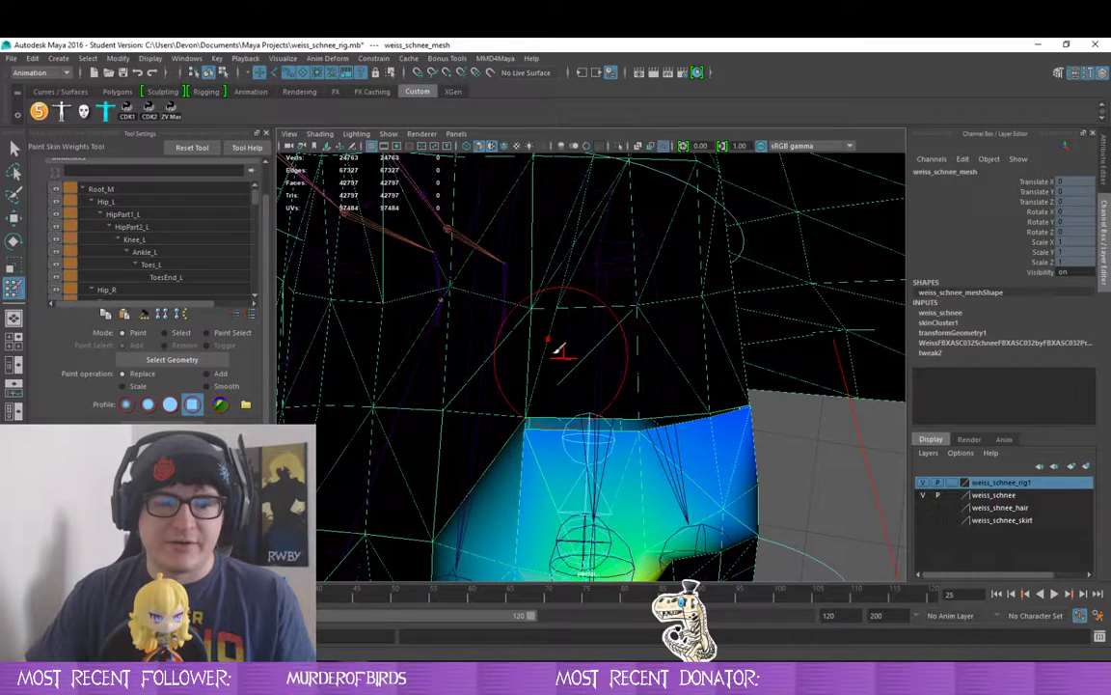
- Erase the first ring joint's influence across the knuckles and the bases of the middle and pinky fingers
{"action": "left_click_drag", "start_coordinate": [559, 349], "coordinate": [818, 422]}
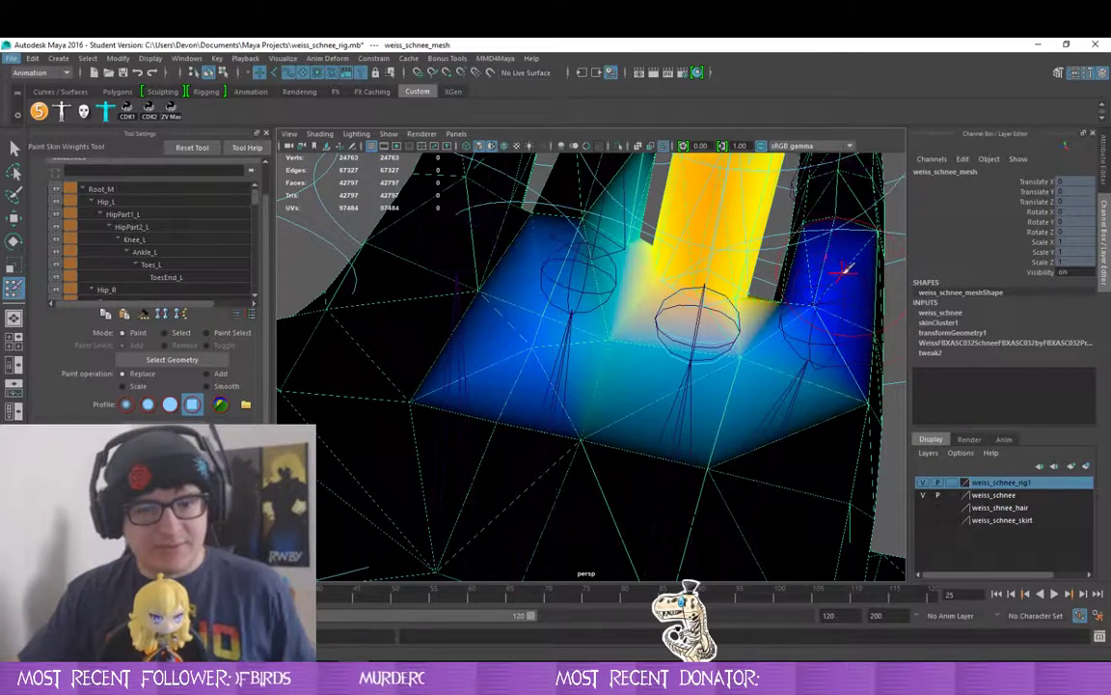
{"action": "mouse_move", "coordinate": [845, 270]}
{"action": "left_mouse_down"}
{"action": "mouse_move", "coordinate": [818, 335]}
{"action": "mouse_move", "coordinate": [565, 338]}
{"action": "mouse_move", "coordinate": [463, 309]}
{"action": "left_mouse_up"}
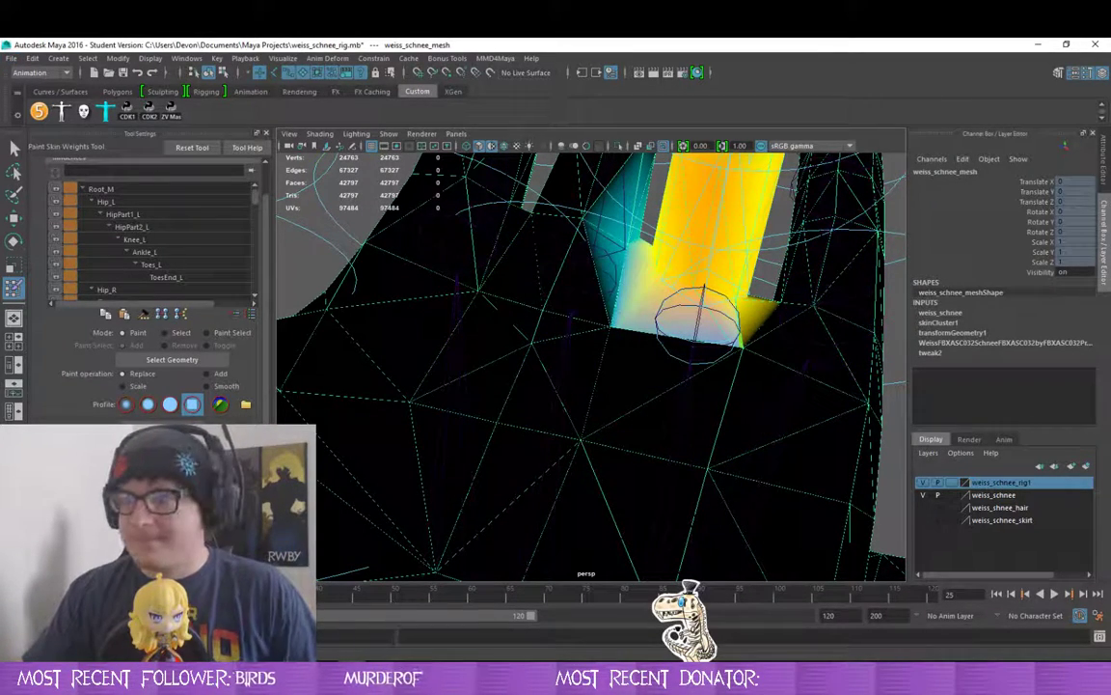
{"action": "left_click_drag", "start_coordinate": [699, 326], "coordinate": [730, 176]}
{"action": "left_click_drag", "start_coordinate": [672, 273], "coordinate": [526, 307]}
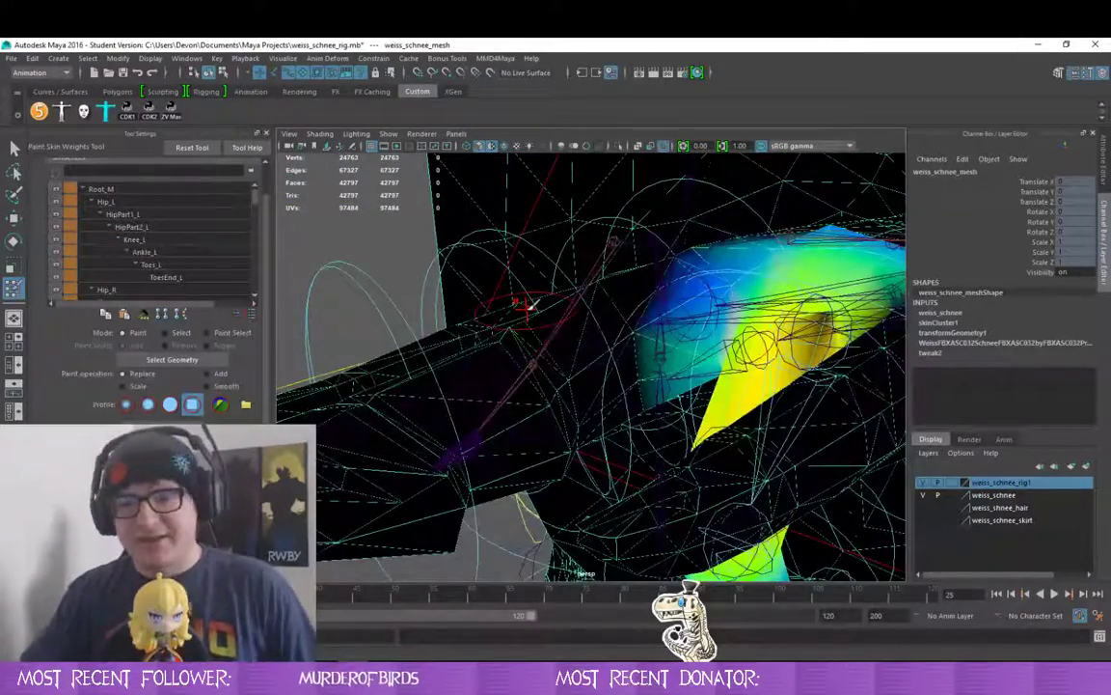
{"action": "key", "text": "alt"}
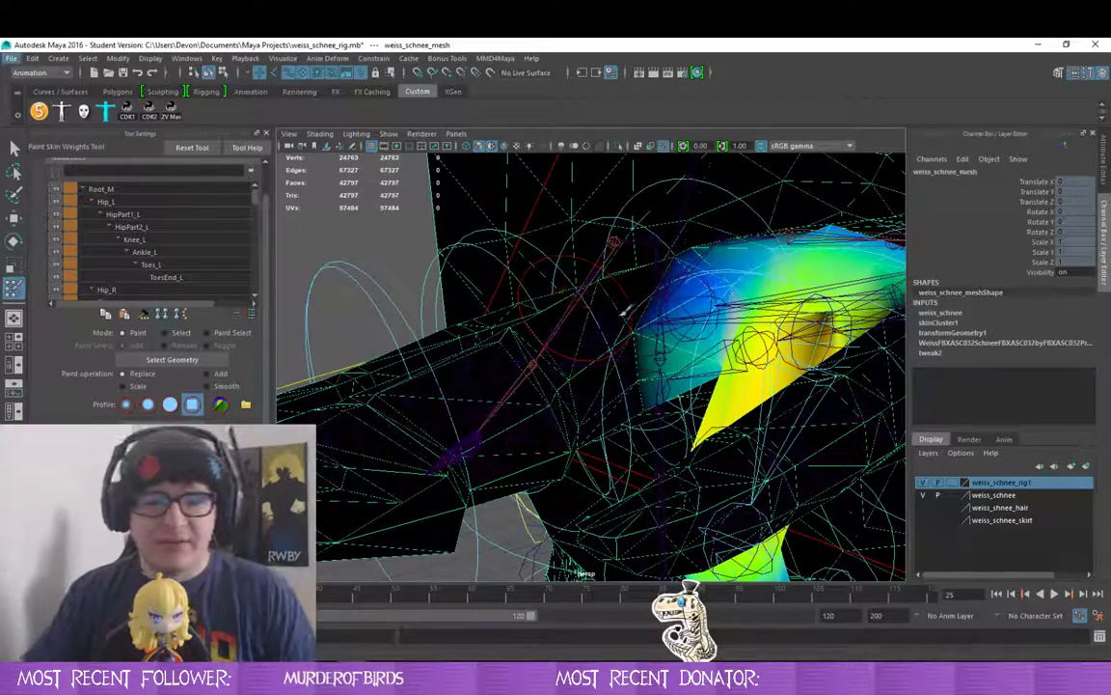
{"action": "left_click_drag", "start_coordinate": [545, 324], "coordinate": [586, 316], "text": "alt"}
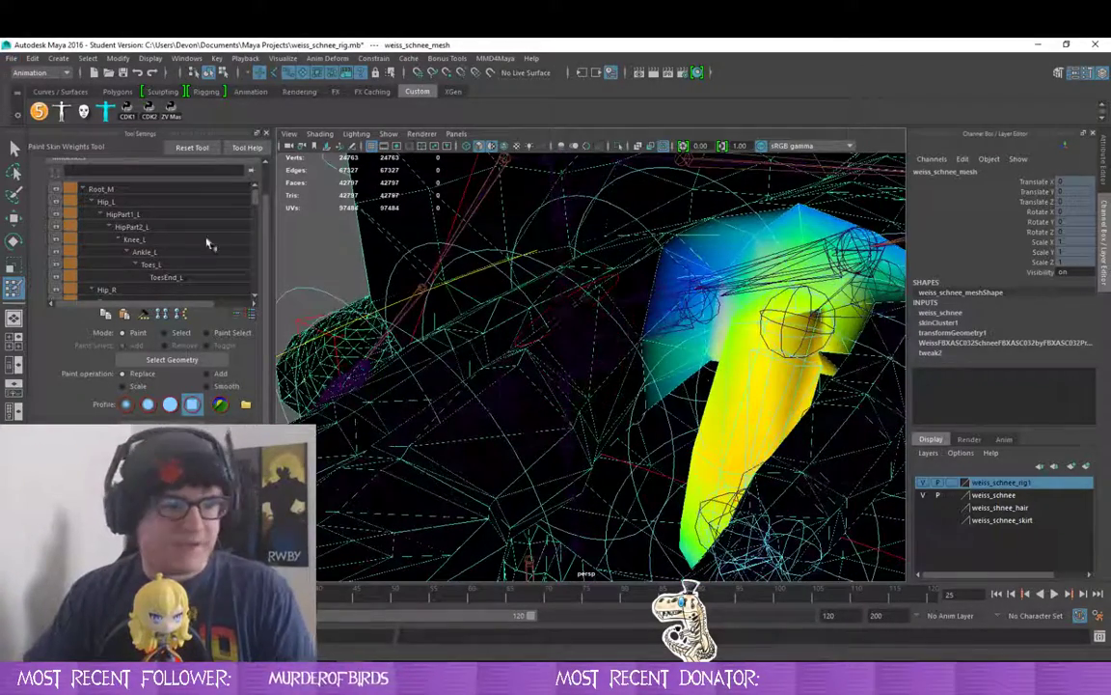
- Choose the left hand's second ring joint as the influence and erase its weights from the lower middle finger
{"action": "scroll", "coordinate": [207, 244], "scroll_direction": "down", "scroll_amount": 10}
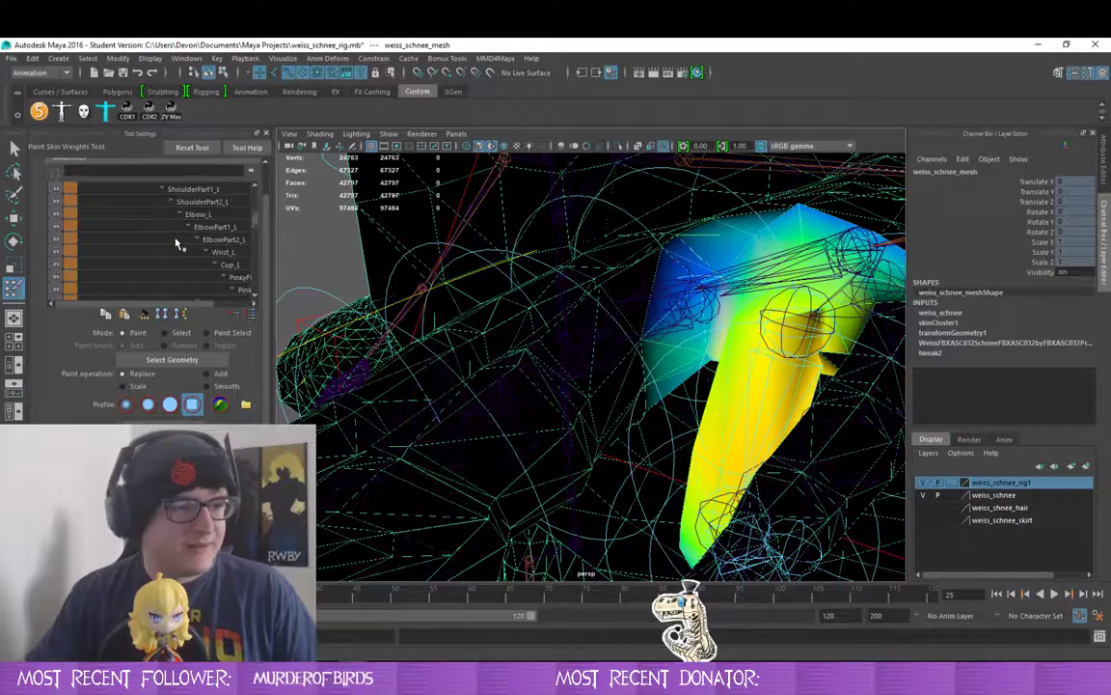
{"action": "scroll", "coordinate": [177, 245], "scroll_direction": "down", "scroll_amount": 2}
{"action": "left_click", "coordinate": [178, 249]}
{"action": "left_click", "coordinate": [213, 265]}
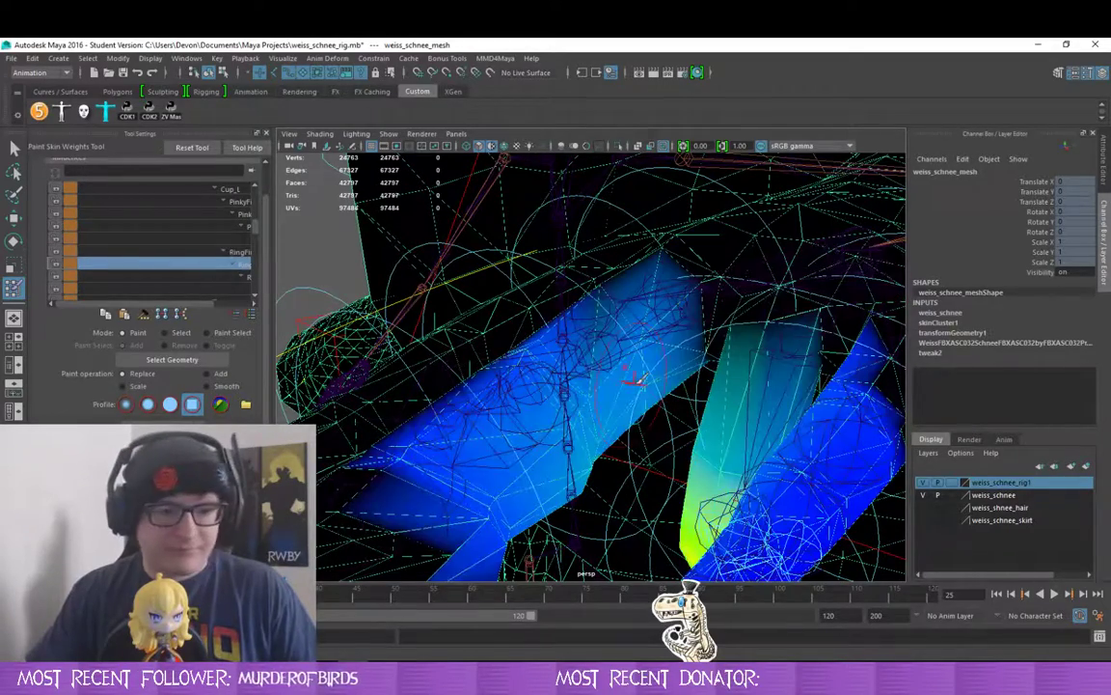
{"action": "mouse_move", "coordinate": [626, 397]}
{"action": "left_mouse_down"}
{"action": "mouse_move", "coordinate": [405, 359]}
{"action": "mouse_move", "coordinate": [576, 337]}
{"action": "left_mouse_up"}
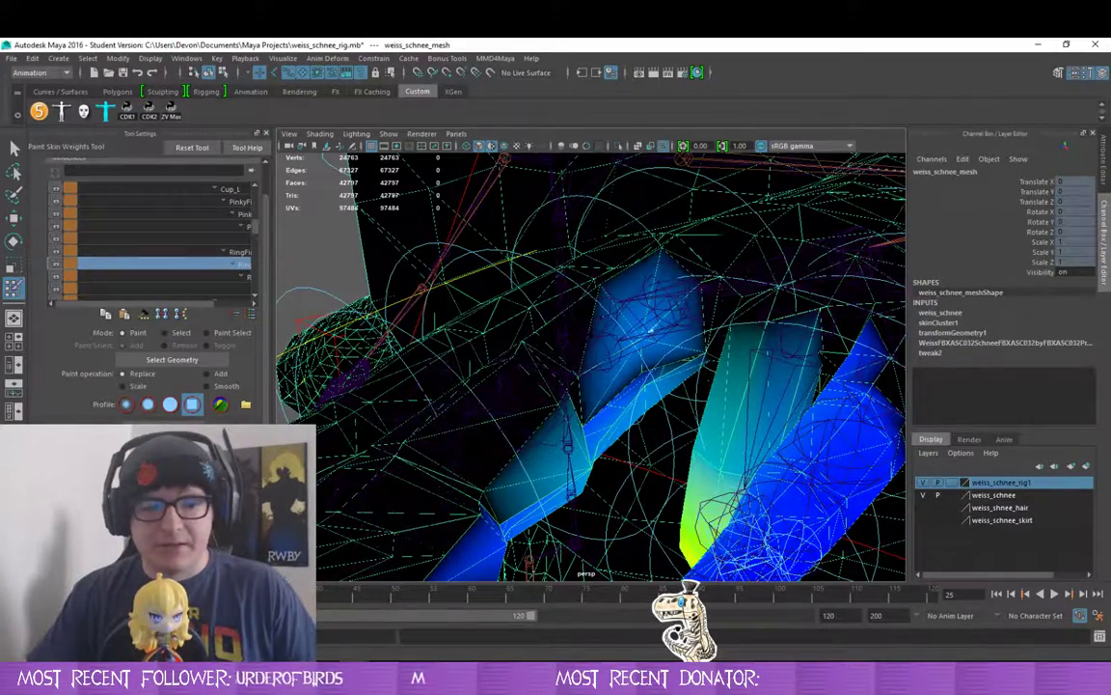
{"action": "left_click_drag", "start_coordinate": [651, 330], "coordinate": [640, 412]}
{"action": "mouse_move", "coordinate": [597, 454]}
{"action": "left_mouse_down"}
{"action": "mouse_move", "coordinate": [579, 415]}
{"action": "mouse_move", "coordinate": [586, 387]}
{"action": "left_mouse_up"}
{"action": "mouse_move", "coordinate": [463, 349]}
{"action": "left_mouse_down"}
{"action": "mouse_move", "coordinate": [426, 325]}
{"action": "mouse_move", "coordinate": [477, 272]}
{"action": "left_mouse_up"}
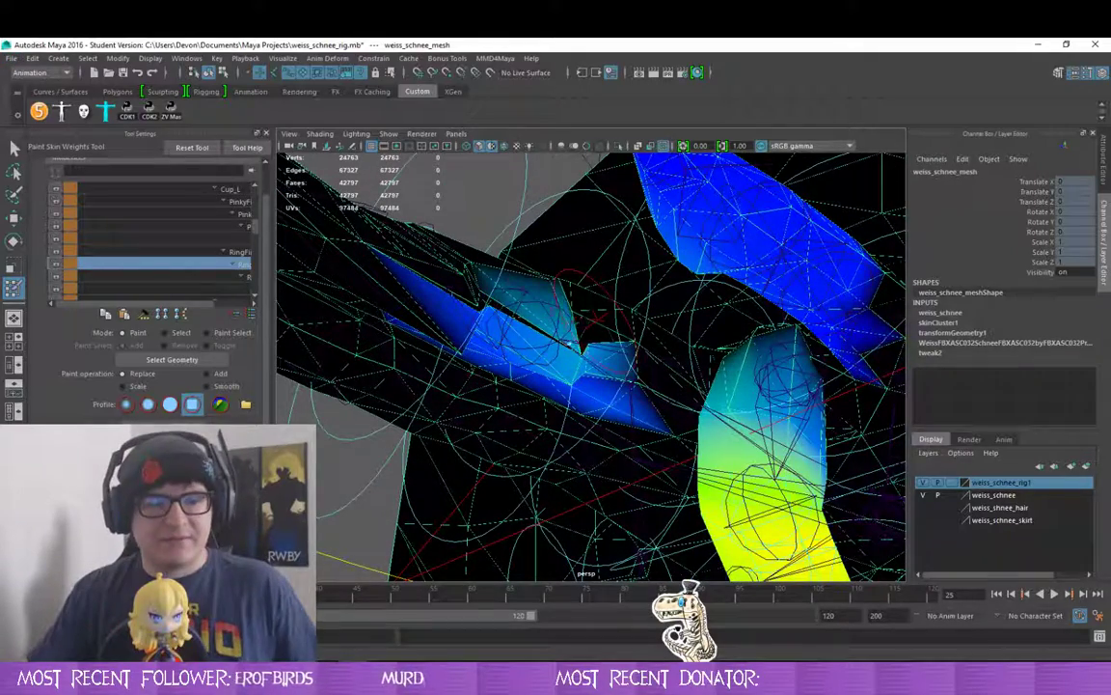
- Erase the second ring joint's remaining influence from the side and upper segments of the middle finger
{"action": "mouse_move", "coordinate": [574, 290]}
{"action": "left_mouse_down"}
{"action": "mouse_move", "coordinate": [425, 309]}
{"action": "mouse_move", "coordinate": [446, 309]}
{"action": "mouse_move", "coordinate": [475, 340]}
{"action": "left_mouse_up"}
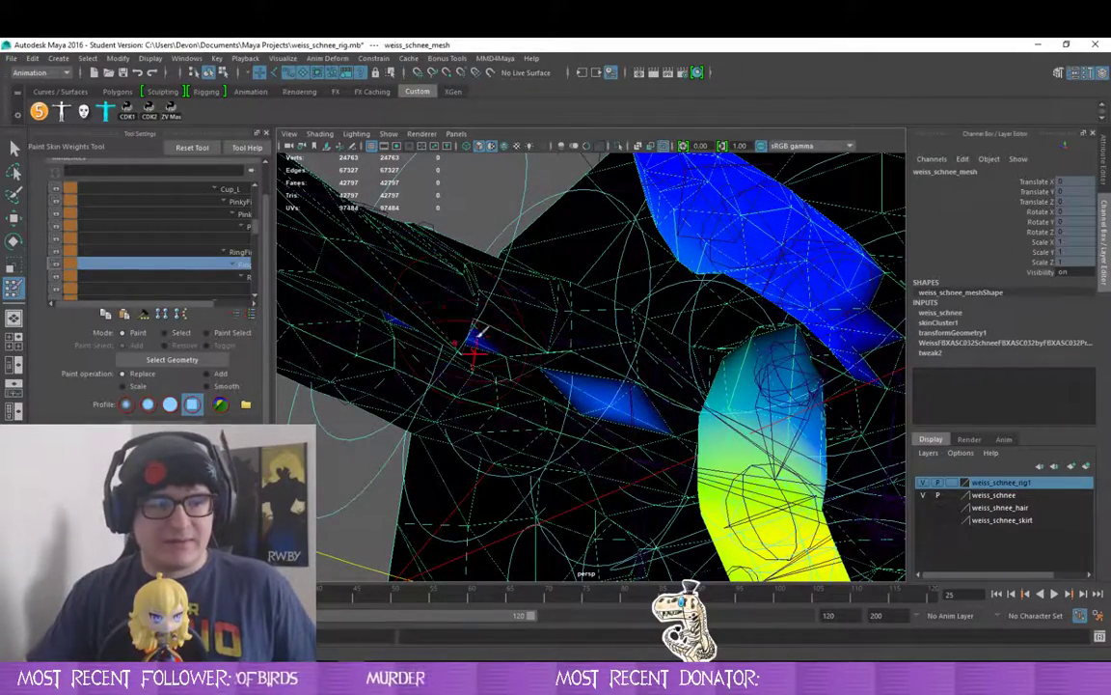
{"action": "mouse_move", "coordinate": [625, 387]}
{"action": "left_mouse_down"}
{"action": "mouse_move", "coordinate": [416, 362]}
{"action": "mouse_move", "coordinate": [529, 325]}
{"action": "left_mouse_up"}
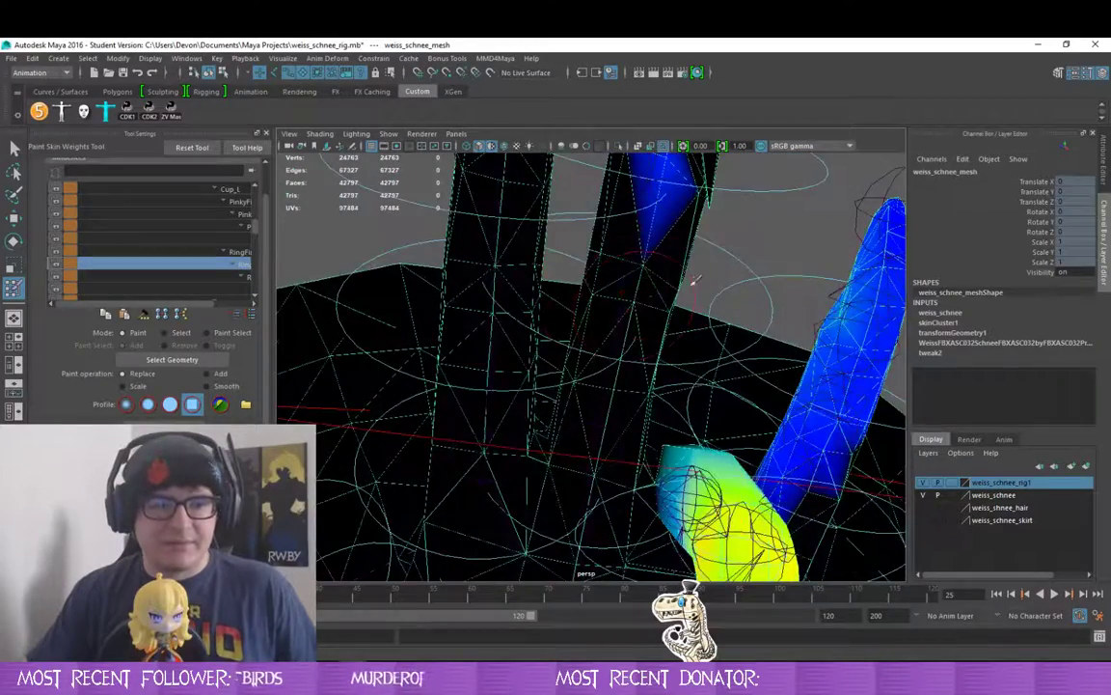
{"action": "left_click_drag", "start_coordinate": [694, 280], "coordinate": [687, 365]}
{"action": "middle_click", "coordinate": [658, 426]}
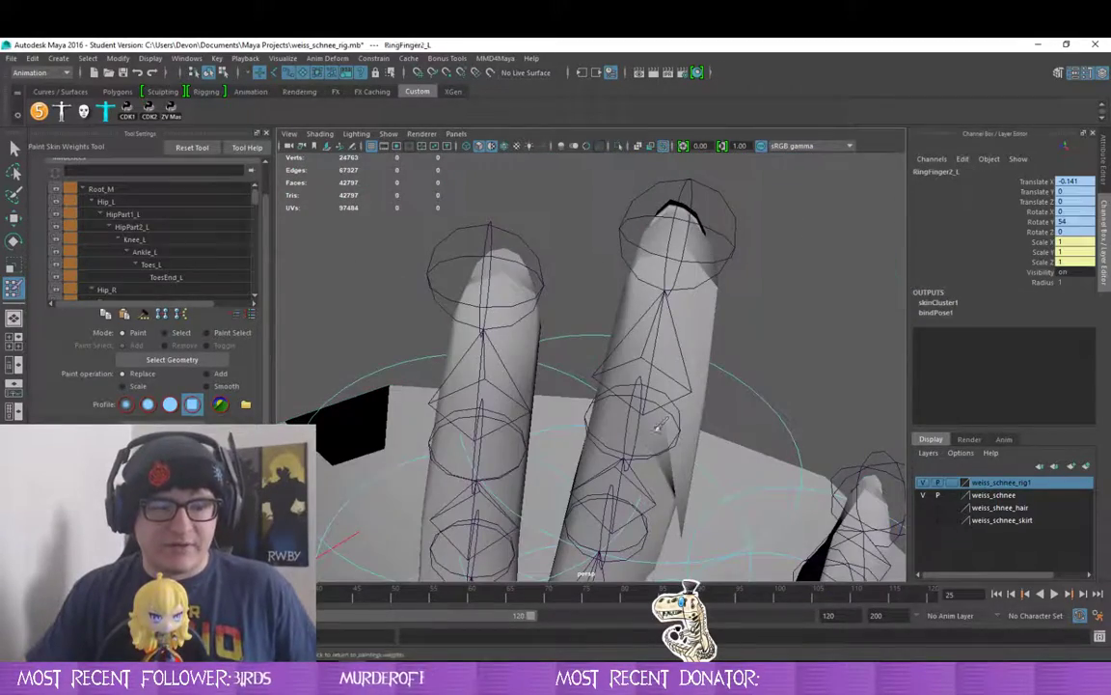
{"action": "left_click", "coordinate": [693, 349]}
{"action": "left_click_drag", "start_coordinate": [697, 349], "coordinate": [693, 276]}
{"action": "left_click_drag", "start_coordinate": [625, 186], "coordinate": [600, 255]}
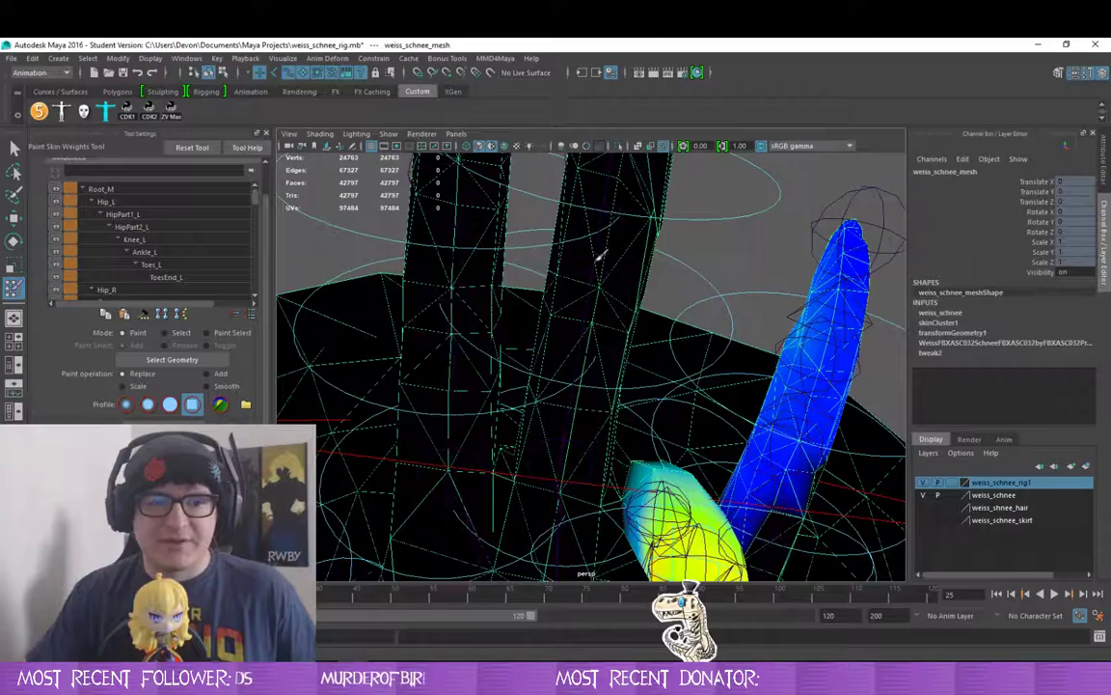
- Erase the second ring joint's influence along the whole pinky, including its back and tip
{"action": "left_click_drag", "start_coordinate": [906, 377], "coordinate": [847, 371]}
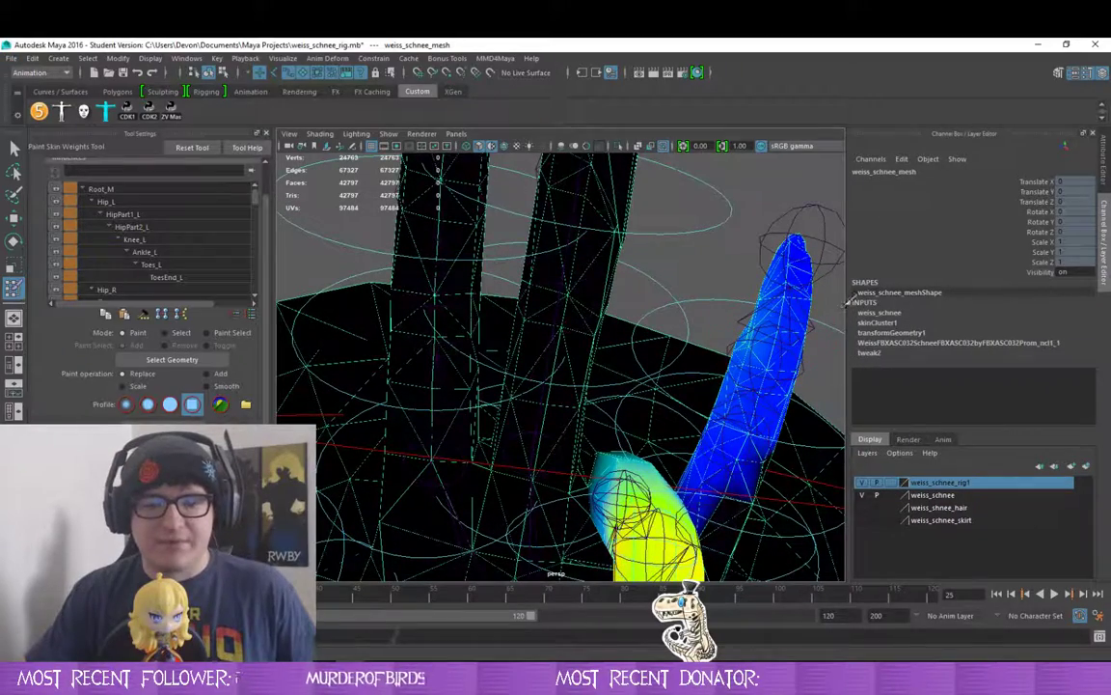
{"action": "left_click_drag", "start_coordinate": [847, 311], "coordinate": [902, 320]}
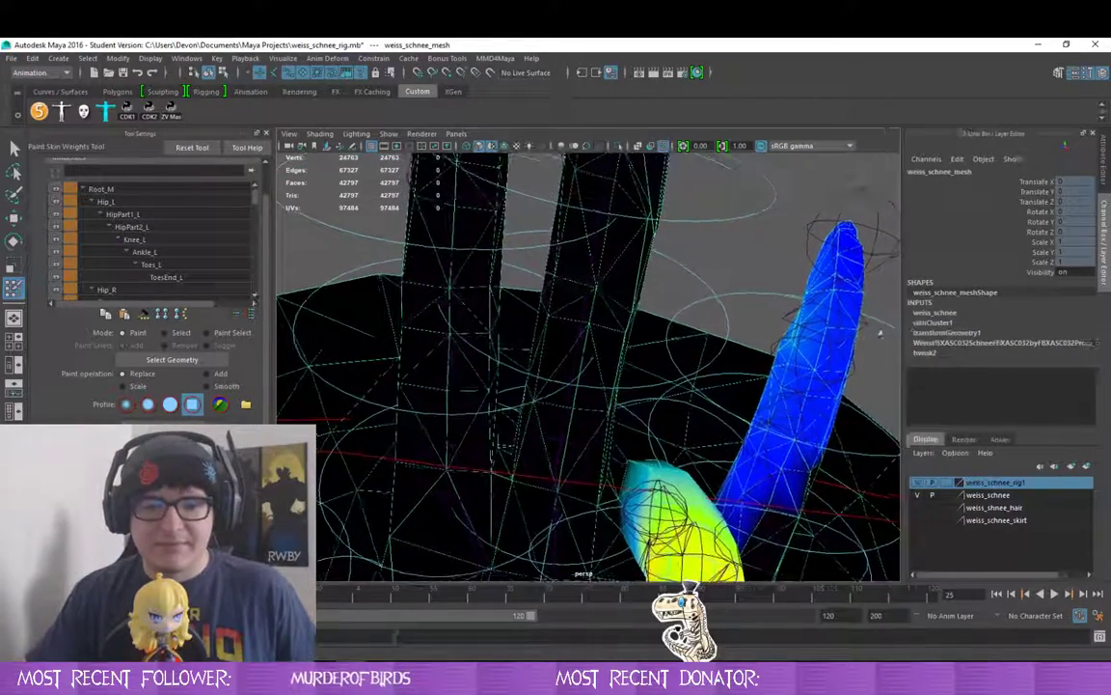
{"action": "mouse_move", "coordinate": [731, 299]}
{"action": "left_mouse_down"}
{"action": "mouse_move", "coordinate": [782, 335]}
{"action": "mouse_move", "coordinate": [769, 327]}
{"action": "mouse_move", "coordinate": [778, 301]}
{"action": "left_mouse_up"}
{"action": "mouse_move", "coordinate": [762, 190]}
{"action": "left_mouse_down"}
{"action": "mouse_move", "coordinate": [757, 176]}
{"action": "mouse_move", "coordinate": [787, 246]}
{"action": "mouse_move", "coordinate": [752, 270]}
{"action": "mouse_move", "coordinate": [767, 448]}
{"action": "left_mouse_up"}
{"action": "left_click_drag", "start_coordinate": [764, 399], "coordinate": [733, 386], "text": "alt"}
{"action": "left_click_drag", "start_coordinate": [509, 389], "coordinate": [465, 323]}
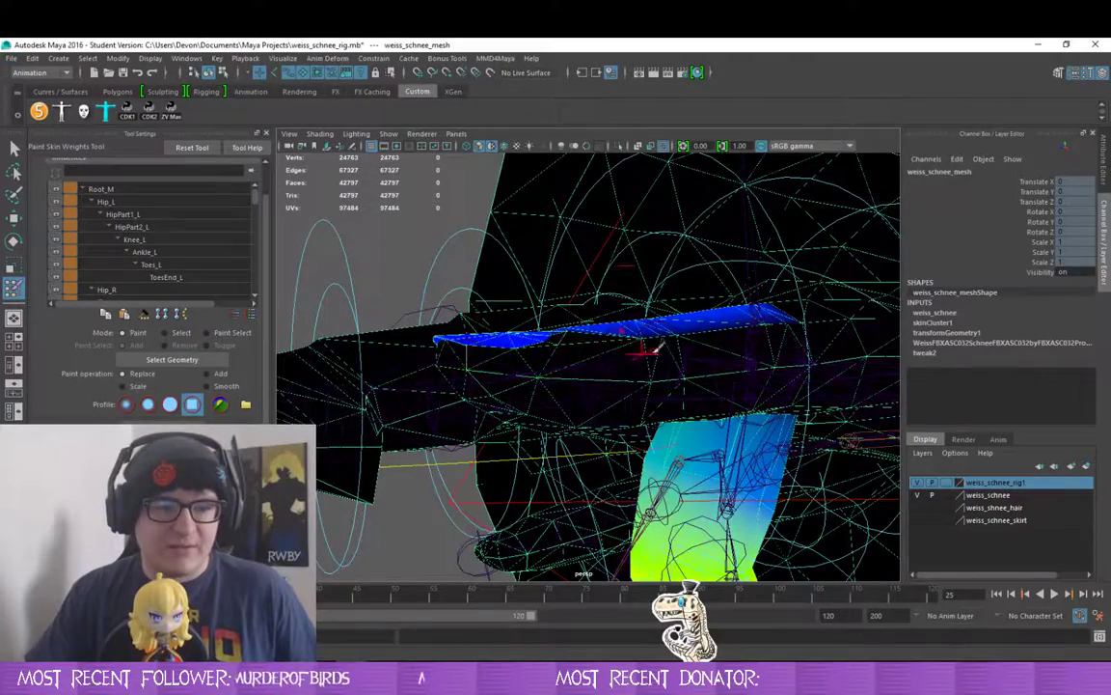
{"action": "mouse_move", "coordinate": [656, 349]}
{"action": "left_mouse_down", "text": "alt"}
{"action": "mouse_move", "coordinate": [762, 394]}
{"action": "mouse_move", "coordinate": [713, 368]}
{"action": "left_mouse_up", "text": "alt"}
{"action": "left_click_drag", "start_coordinate": [664, 260], "coordinate": [840, 542]}
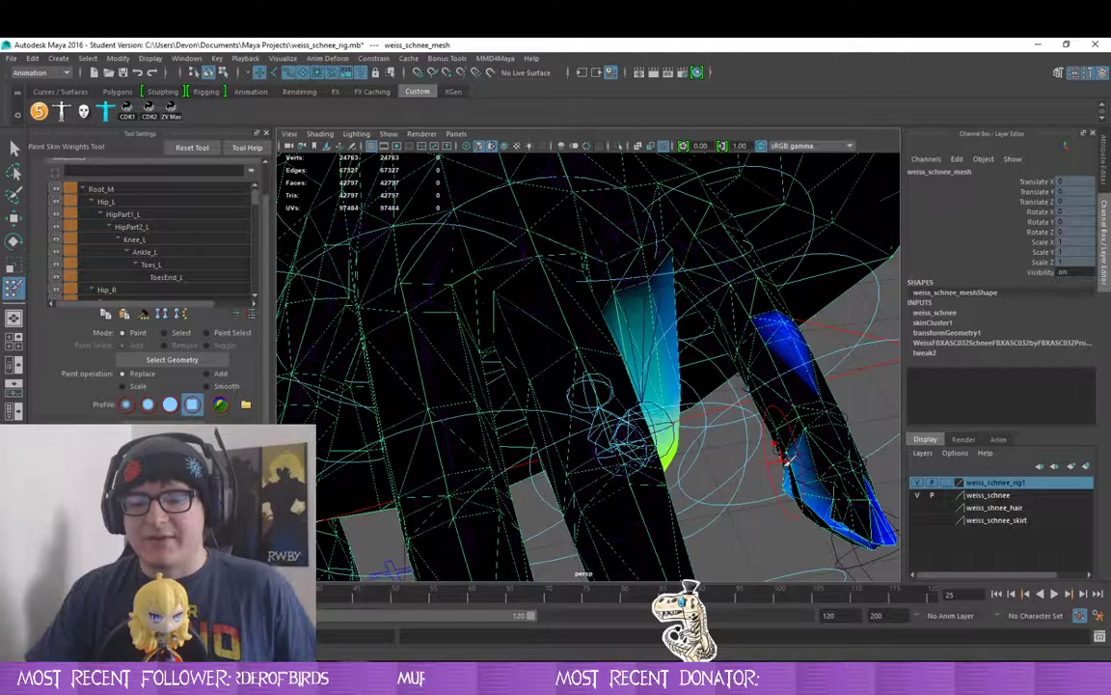
{"action": "left_click_drag", "start_coordinate": [781, 453], "coordinate": [820, 330], "text": "alt"}
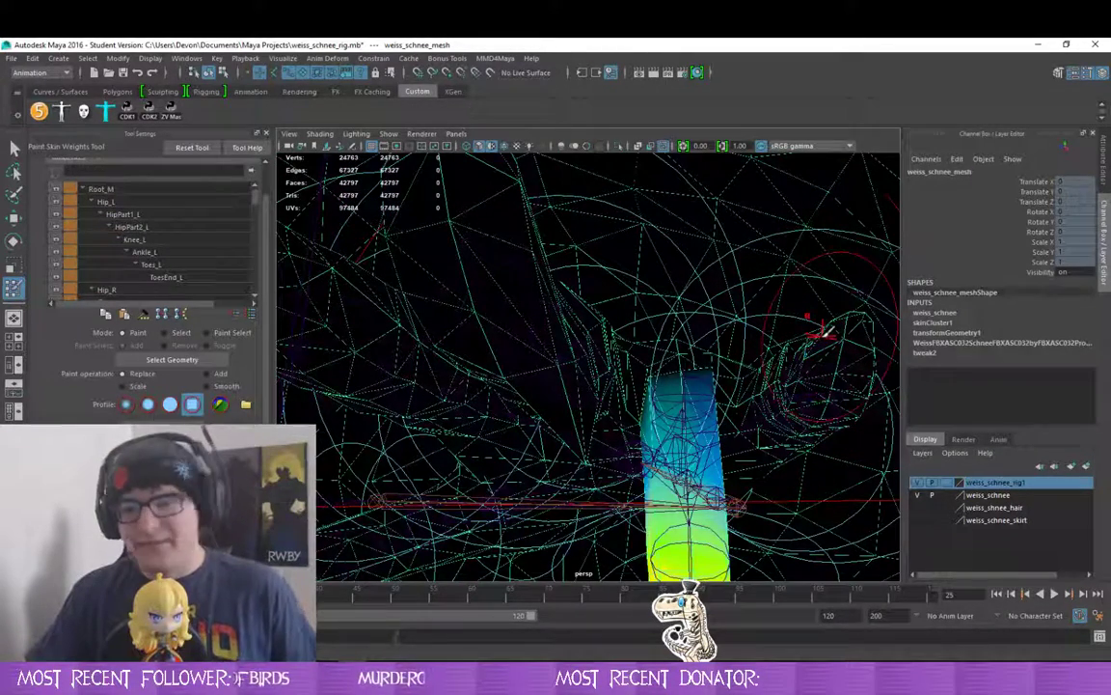
- Choose the third ring joint as the influence and erase its weights from the pinky
{"action": "left_click_drag", "start_coordinate": [792, 390], "coordinate": [747, 405], "text": "alt"}
{"action": "scroll", "coordinate": [165, 271], "scroll_direction": "down", "scroll_amount": 3}
{"action": "scroll", "coordinate": [174, 272], "scroll_direction": "down", "scroll_amount": 10}
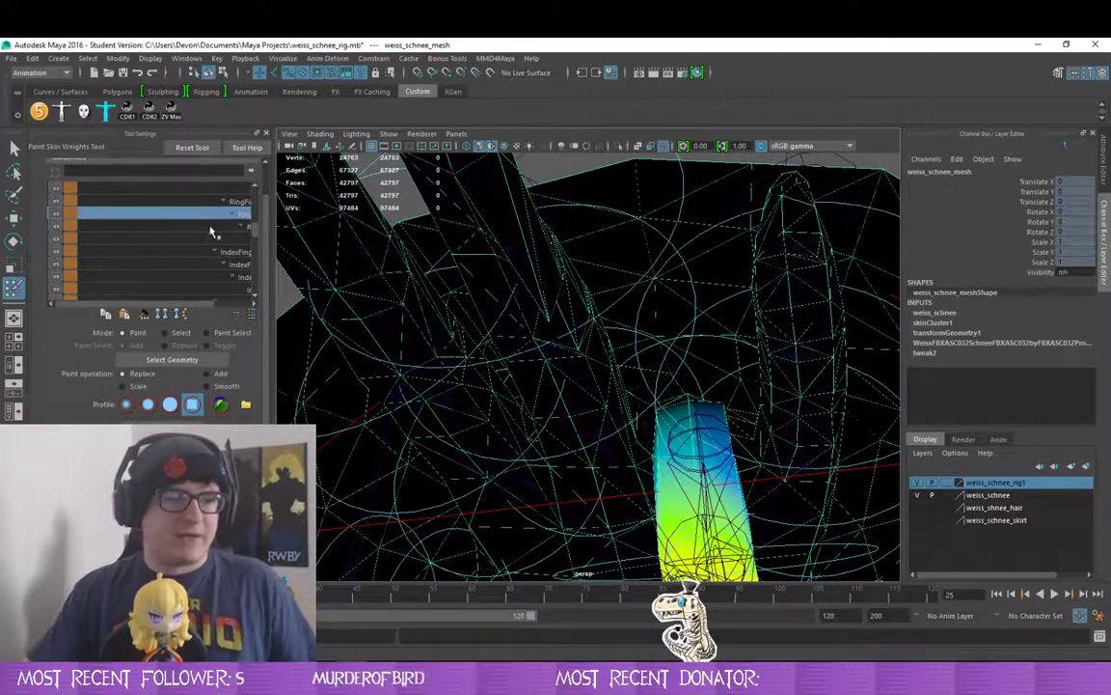
{"action": "left_click", "coordinate": [211, 226]}
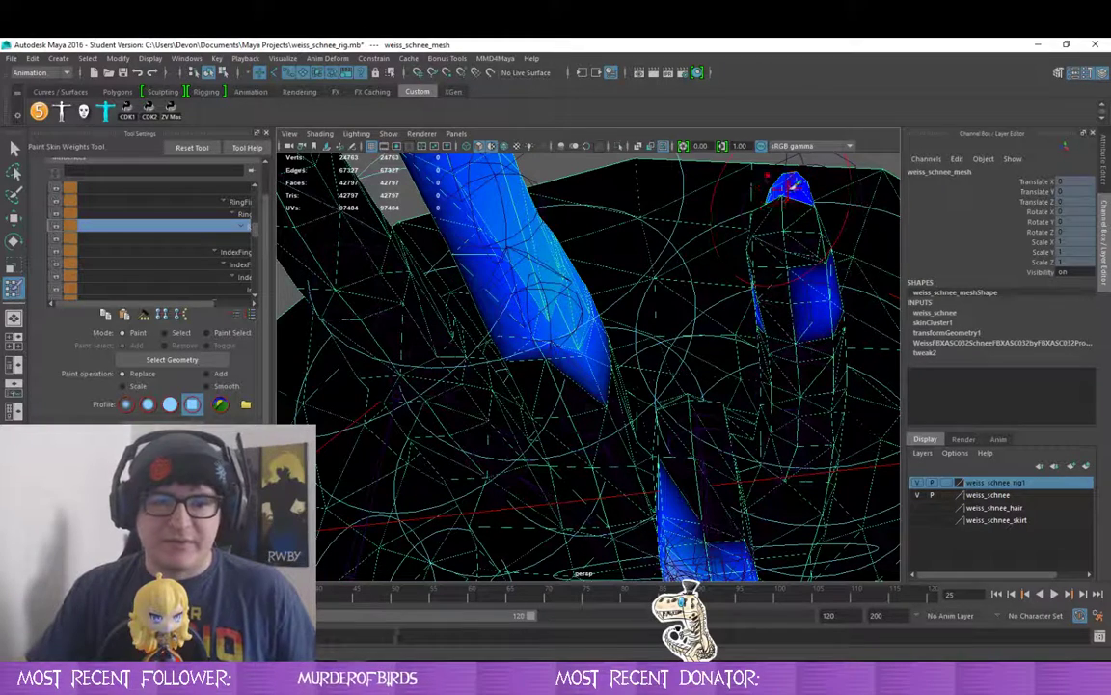
{"action": "left_click_drag", "start_coordinate": [793, 186], "coordinate": [793, 174]}
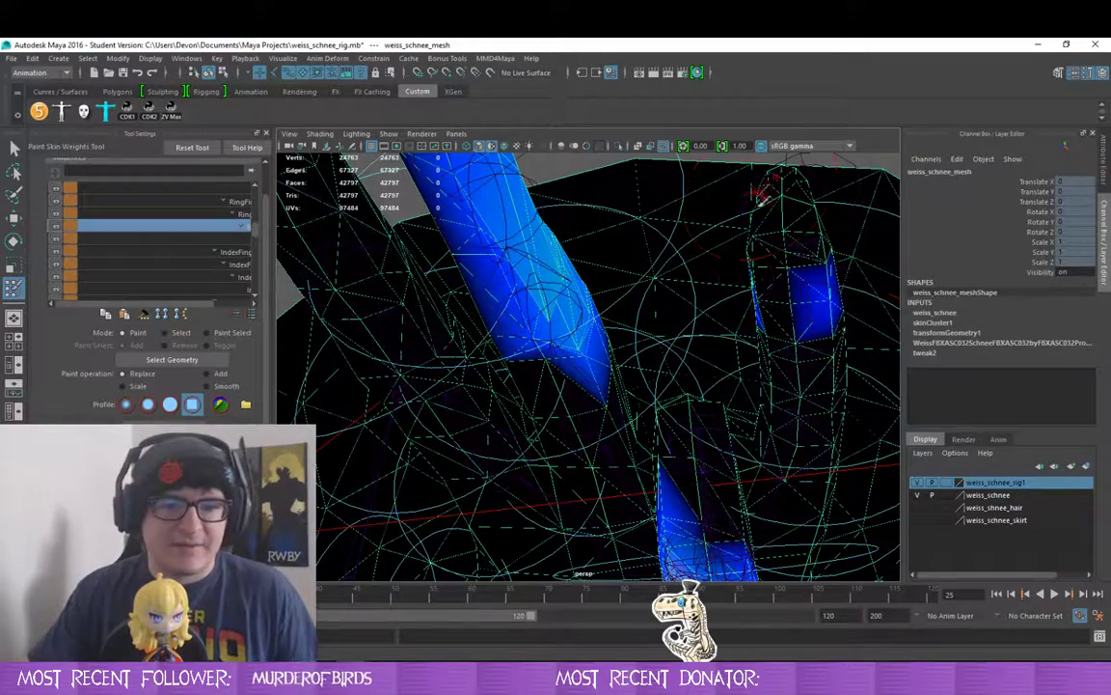
{"action": "left_click_drag", "start_coordinate": [765, 189], "coordinate": [701, 388], "text": "alt"}
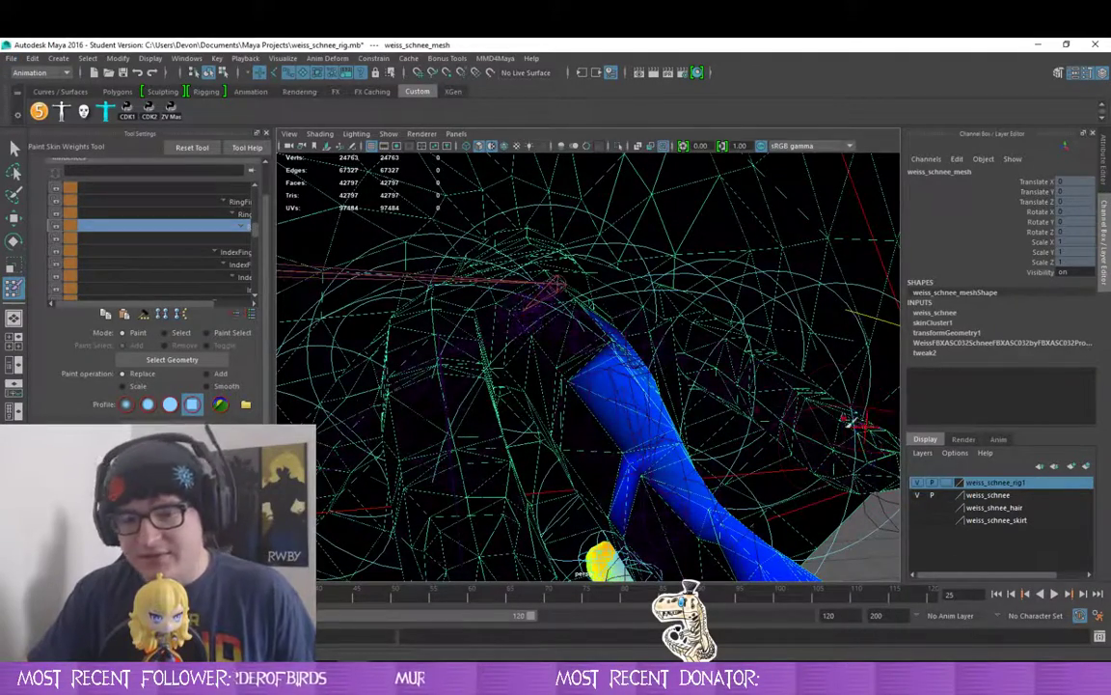
- Erase the third ring joint's influence along the length of the middle finger on all sides
{"action": "left_click_drag", "start_coordinate": [849, 421], "coordinate": [360, 472], "text": "alt"}
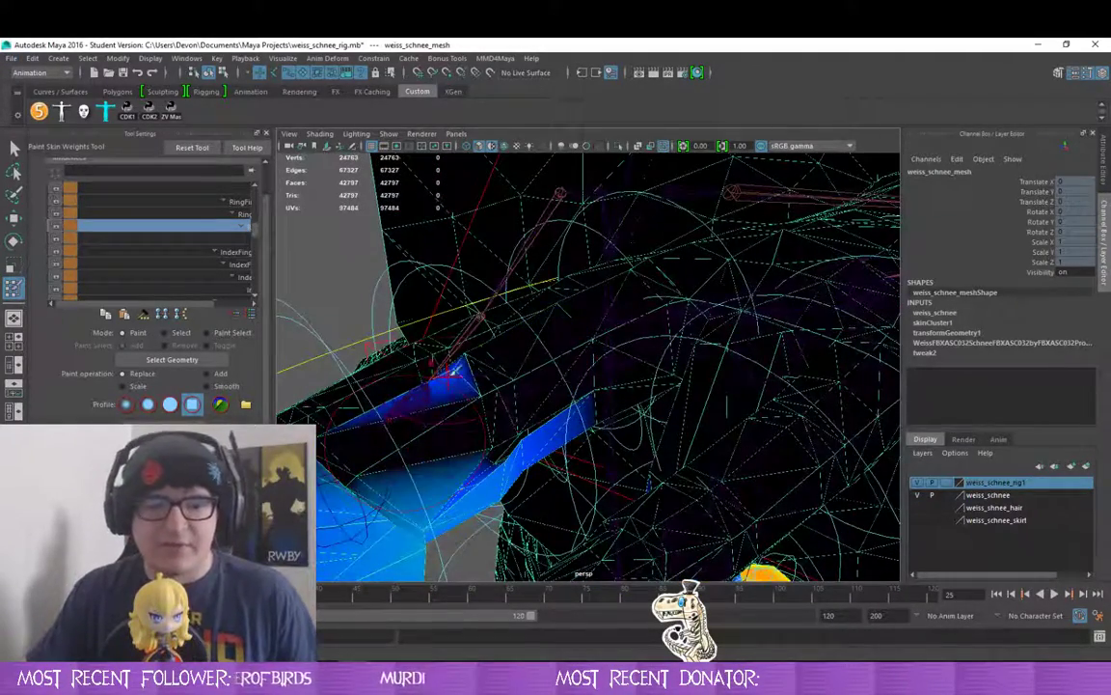
{"action": "mouse_move", "coordinate": [456, 370]}
{"action": "left_mouse_down"}
{"action": "mouse_move", "coordinate": [494, 369]}
{"action": "mouse_move", "coordinate": [639, 252]}
{"action": "mouse_move", "coordinate": [633, 286]}
{"action": "left_mouse_up"}
{"action": "mouse_move", "coordinate": [554, 282]}
{"action": "left_mouse_down"}
{"action": "mouse_move", "coordinate": [295, 259]}
{"action": "mouse_move", "coordinate": [306, 282]}
{"action": "mouse_move", "coordinate": [427, 312]}
{"action": "mouse_move", "coordinate": [478, 345]}
{"action": "mouse_move", "coordinate": [444, 309]}
{"action": "mouse_move", "coordinate": [429, 338]}
{"action": "mouse_move", "coordinate": [542, 281]}
{"action": "mouse_move", "coordinate": [465, 328]}
{"action": "mouse_move", "coordinate": [335, 345]}
{"action": "left_mouse_up"}
{"action": "mouse_move", "coordinate": [492, 355]}
{"action": "left_mouse_down", "text": "alt"}
{"action": "mouse_move", "coordinate": [546, 370]}
{"action": "mouse_move", "coordinate": [563, 360]}
{"action": "left_mouse_up", "text": "alt"}
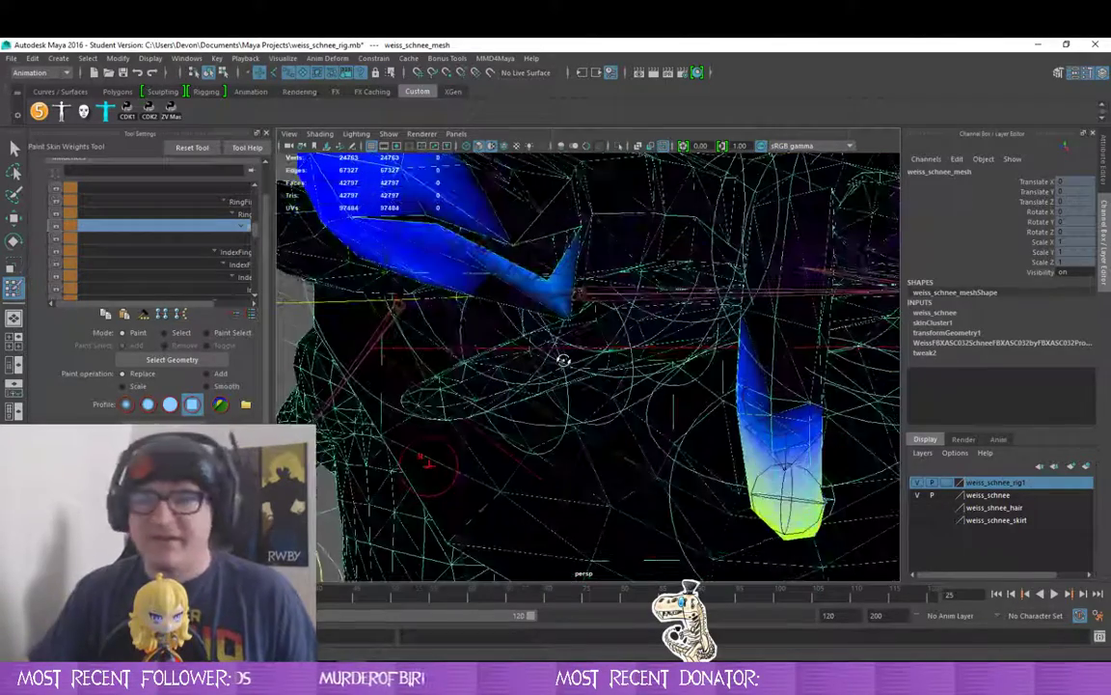
{"action": "mouse_move", "coordinate": [552, 285]}
{"action": "left_mouse_down", "text": "alt"}
{"action": "mouse_move", "coordinate": [595, 448]}
{"action": "mouse_move", "coordinate": [442, 352]}
{"action": "mouse_move", "coordinate": [383, 374]}
{"action": "left_mouse_up", "text": "alt"}
{"action": "left_click_drag", "start_coordinate": [494, 381], "coordinate": [546, 426], "text": "alt"}
{"action": "left_click_drag", "start_coordinate": [647, 479], "coordinate": [622, 328], "text": "alt"}
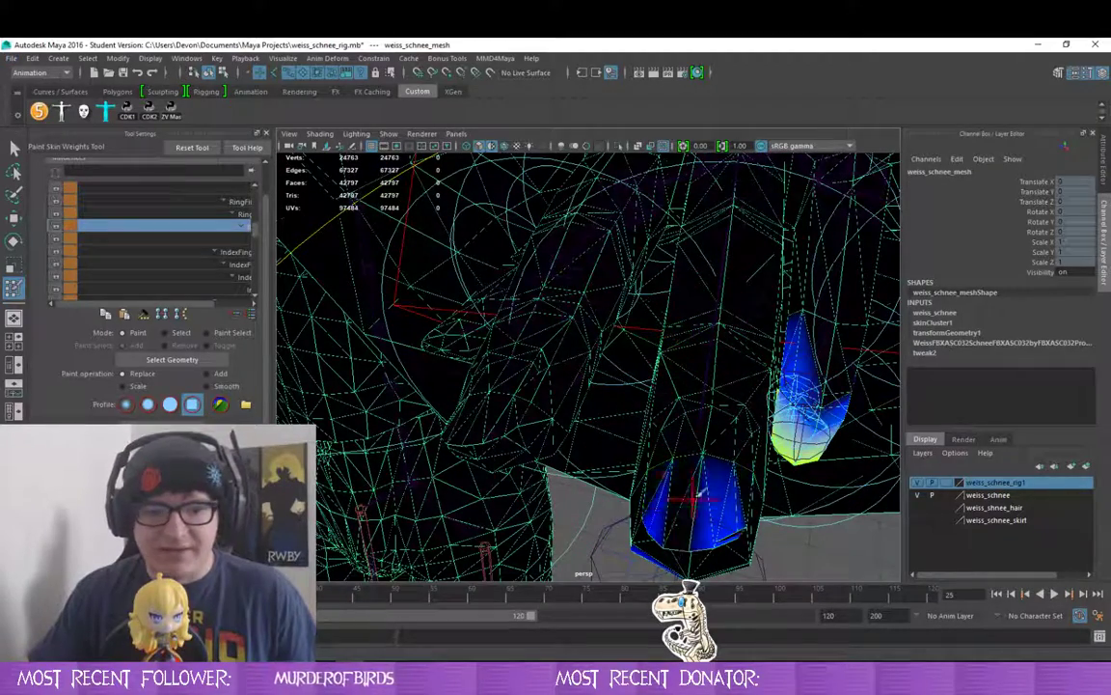
- Erase the third ring joint's leftover weights from the tip of the middle finger
{"action": "mouse_move", "coordinate": [697, 494]}
{"action": "left_mouse_down"}
{"action": "mouse_move", "coordinate": [702, 514]}
{"action": "mouse_move", "coordinate": [663, 495]}
{"action": "mouse_move", "coordinate": [648, 515]}
{"action": "left_mouse_up"}
{"action": "mouse_move", "coordinate": [739, 543]}
{"action": "left_mouse_down", "text": "alt"}
{"action": "mouse_move", "coordinate": [745, 506]}
{"action": "mouse_move", "coordinate": [620, 424]}
{"action": "left_mouse_up", "text": "alt"}
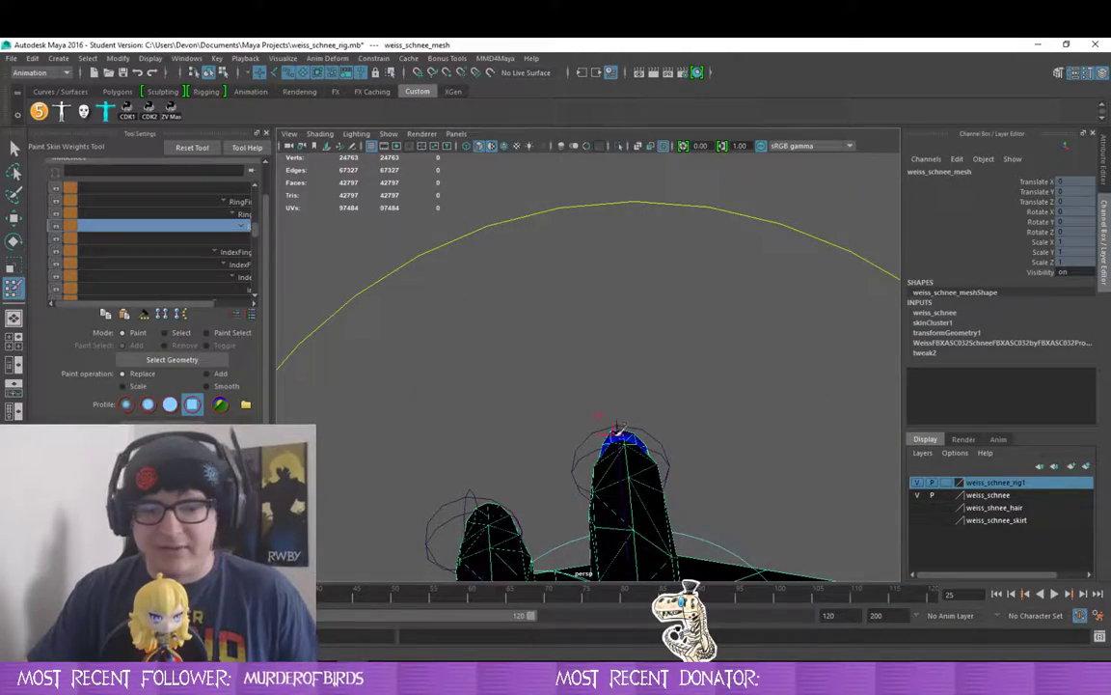
{"action": "left_click_drag", "start_coordinate": [679, 492], "coordinate": [596, 314], "text": "alt"}
- Choose the fourth ring joint as the influence and erase its weights from the middle finger
{"action": "scroll", "coordinate": [637, 330], "scroll_direction": "down", "scroll_amount": 6}
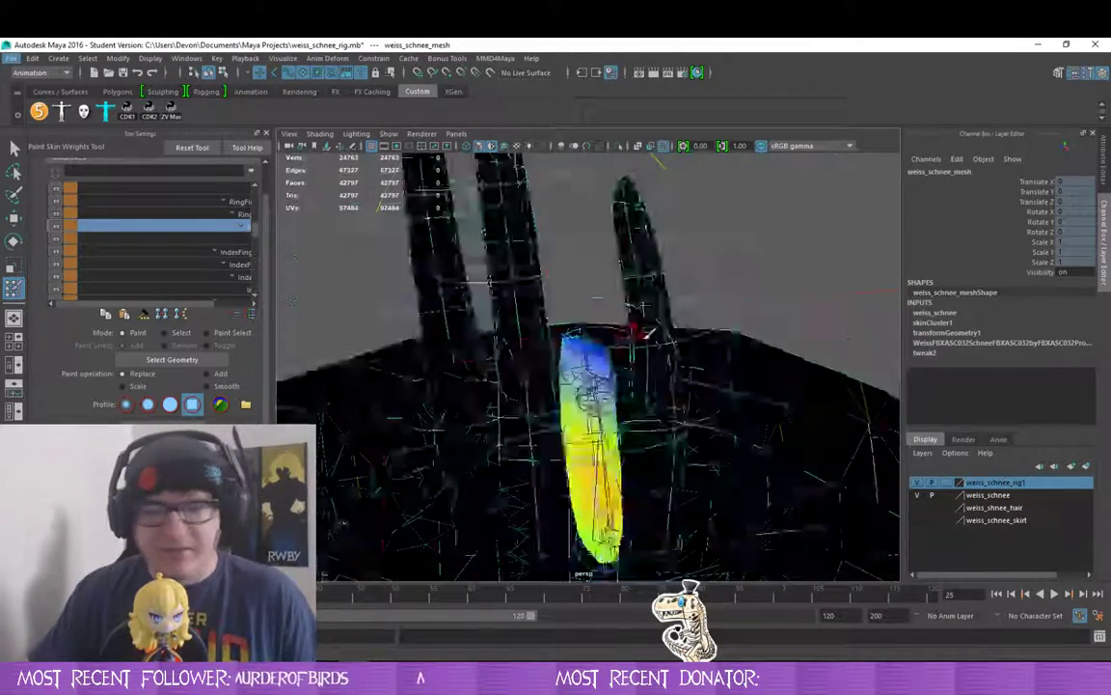
{"action": "left_click_drag", "start_coordinate": [675, 405], "coordinate": [570, 371], "text": "alt"}
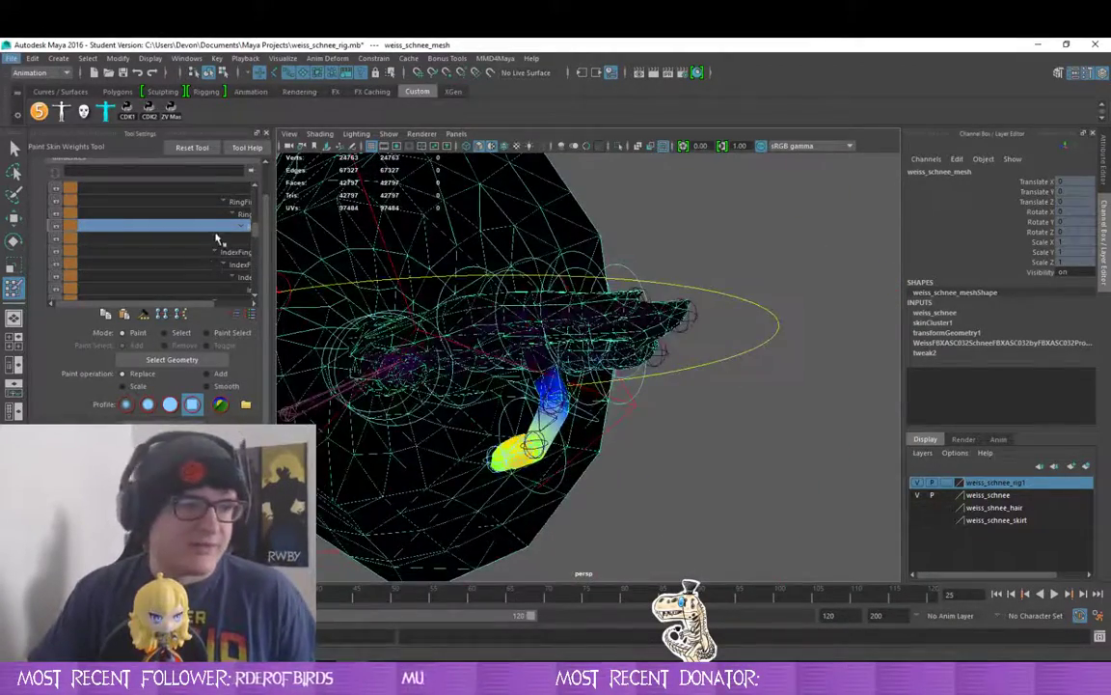
{"action": "left_click", "coordinate": [217, 238]}
{"action": "mouse_move", "coordinate": [465, 345]}
{"action": "left_mouse_down", "text": "alt"}
{"action": "mouse_move", "coordinate": [651, 365]}
{"action": "mouse_move", "coordinate": [570, 348]}
{"action": "mouse_move", "coordinate": [422, 257]}
{"action": "mouse_move", "coordinate": [492, 254]}
{"action": "mouse_move", "coordinate": [514, 280]}
{"action": "left_mouse_up", "text": "alt"}
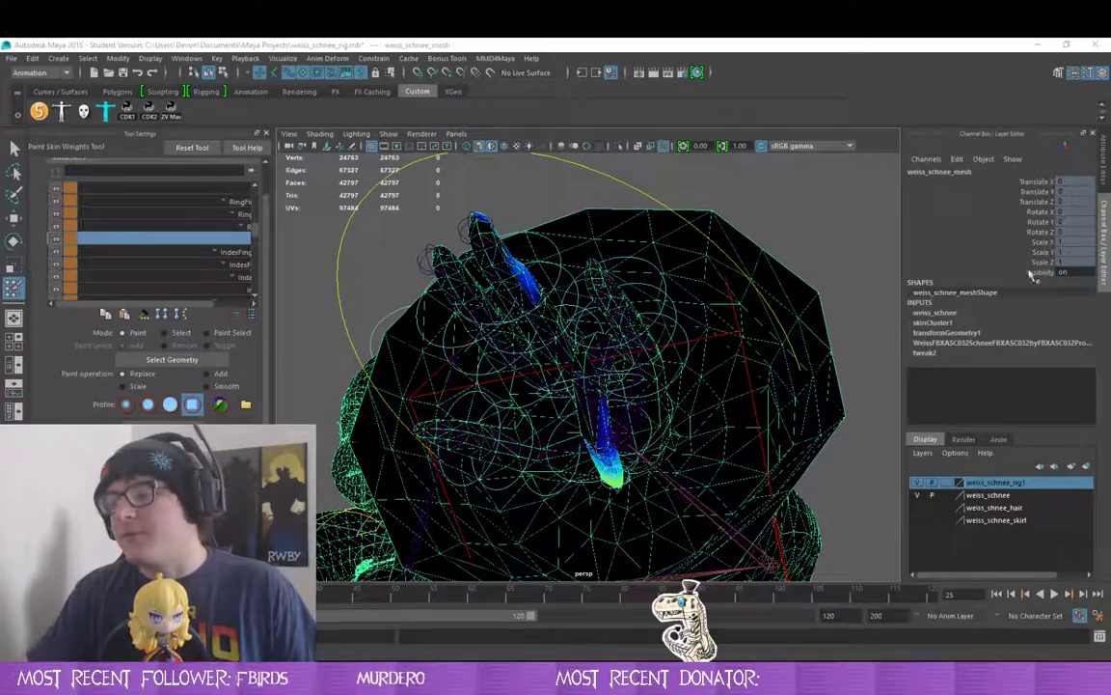
{"action": "mouse_move", "coordinate": [476, 235]}
{"action": "left_mouse_down"}
{"action": "mouse_move", "coordinate": [453, 281]}
{"action": "mouse_move", "coordinate": [487, 342]}
{"action": "mouse_move", "coordinate": [540, 395]}
{"action": "mouse_move", "coordinate": [665, 390]}
{"action": "mouse_move", "coordinate": [491, 389]}
{"action": "mouse_move", "coordinate": [555, 417]}
{"action": "mouse_move", "coordinate": [548, 387]}
{"action": "mouse_move", "coordinate": [414, 404]}
{"action": "mouse_move", "coordinate": [441, 458]}
{"action": "left_mouse_up"}
{"action": "scroll", "coordinate": [479, 333], "scroll_direction": "up", "scroll_amount": 5}
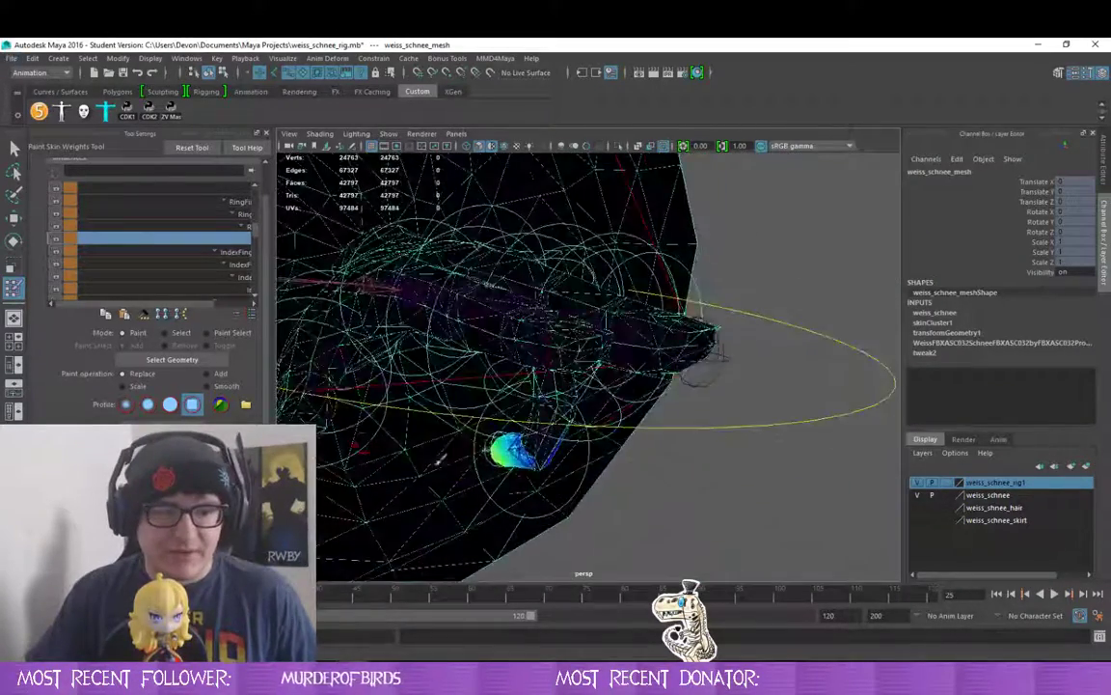
- Resume painting skin weights on the character mesh and erase the fourth ring joint's influence from the ring finger's end segments
{"action": "key", "text": "ctrl+z"}
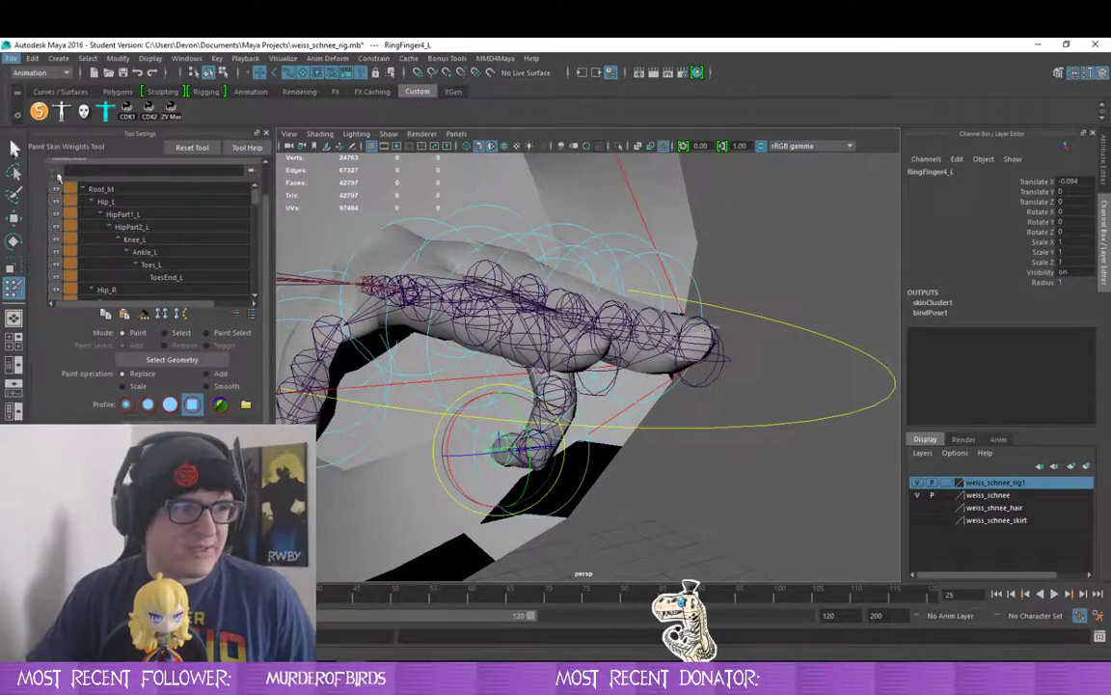
{"action": "key", "text": "q"}
{"action": "left_click", "coordinate": [379, 226]}
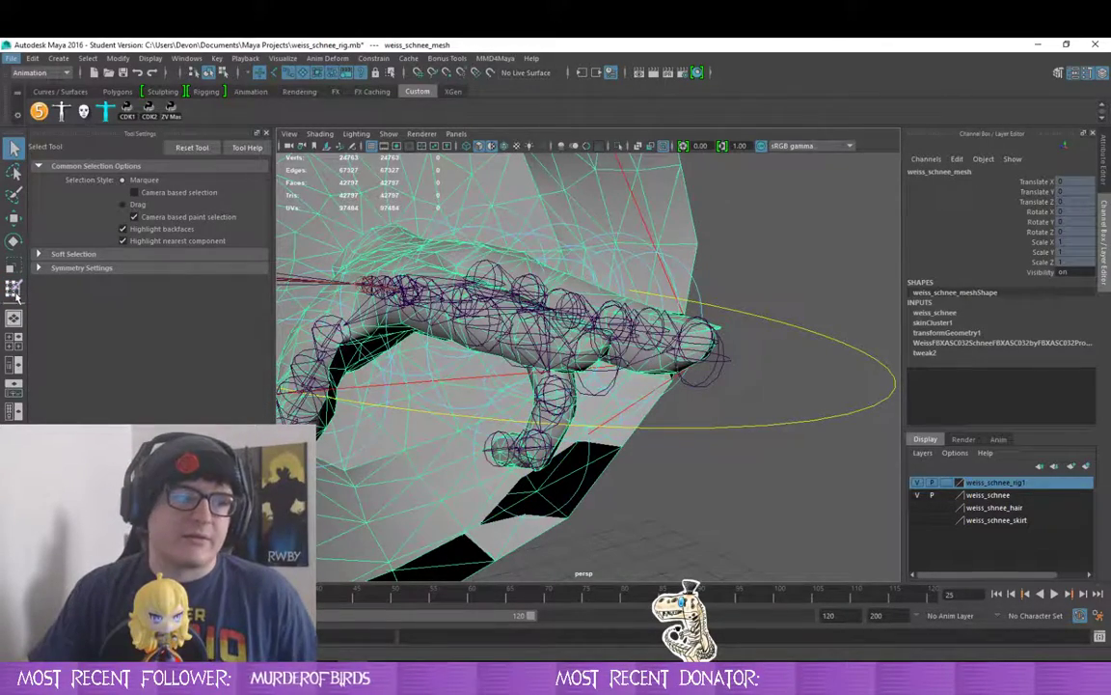
{"action": "left_click", "coordinate": [13, 287]}
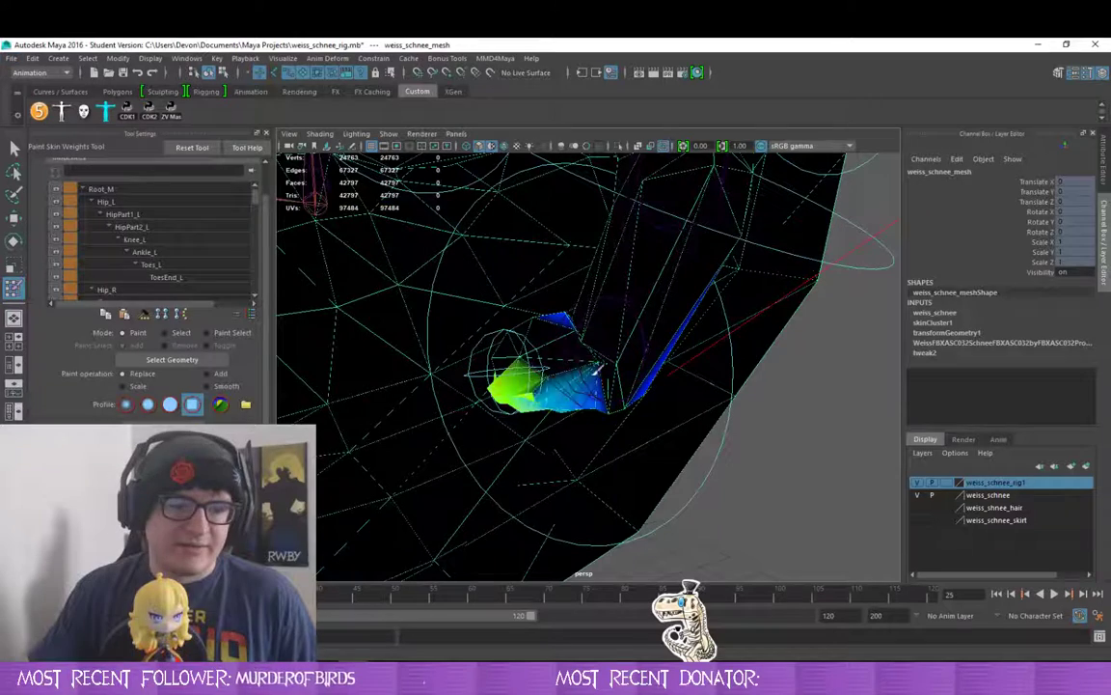
{"action": "mouse_move", "coordinate": [596, 370]}
{"action": "left_mouse_down"}
{"action": "mouse_move", "coordinate": [558, 321]}
{"action": "mouse_move", "coordinate": [542, 393]}
{"action": "left_mouse_up"}
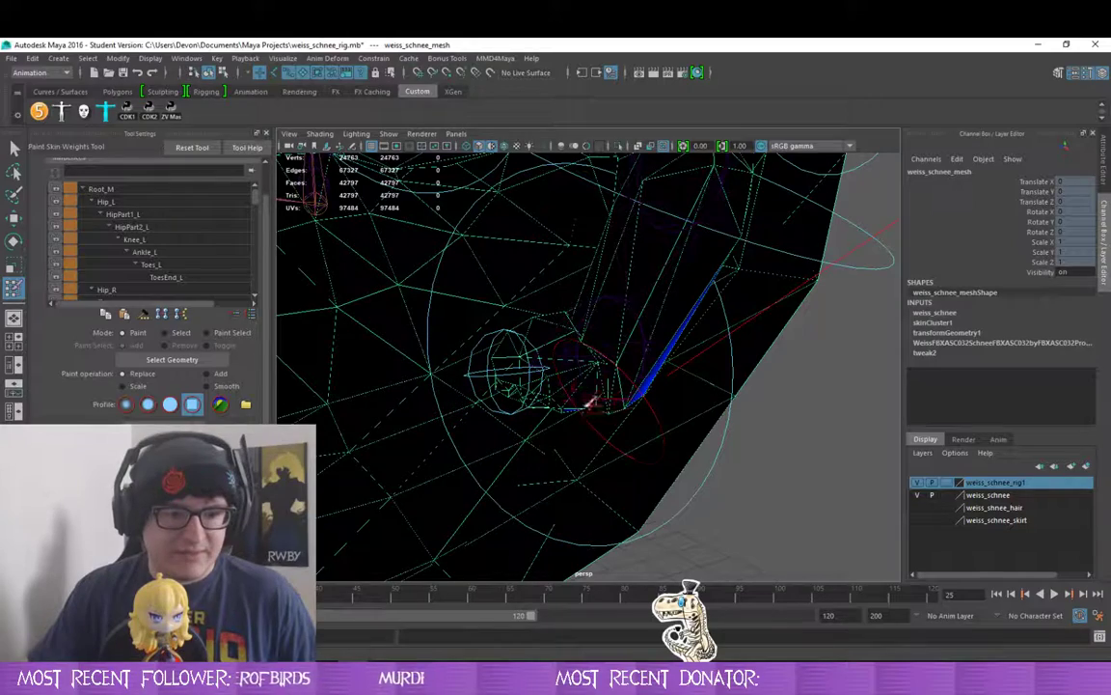
{"action": "mouse_move", "coordinate": [661, 365]}
{"action": "left_mouse_down"}
{"action": "mouse_move", "coordinate": [615, 412]}
{"action": "mouse_move", "coordinate": [815, 313]}
{"action": "mouse_move", "coordinate": [405, 367]}
{"action": "mouse_move", "coordinate": [413, 348]}
{"action": "mouse_move", "coordinate": [588, 265]}
{"action": "mouse_move", "coordinate": [465, 314]}
{"action": "mouse_move", "coordinate": [405, 361]}
{"action": "left_mouse_up"}
{"action": "left_click_drag", "start_coordinate": [644, 403], "coordinate": [670, 434]}
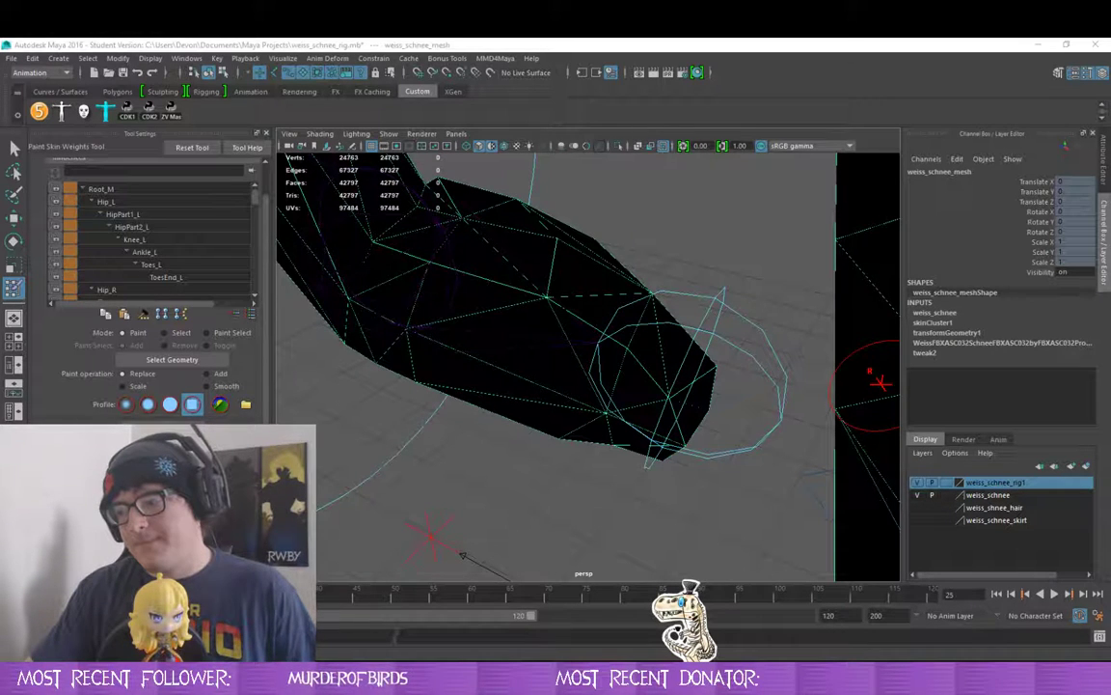
- Leave weight painting and select the left hand's finger control to check the ring finger's curl
{"action": "left_click_drag", "start_coordinate": [586, 217], "coordinate": [527, 338]}
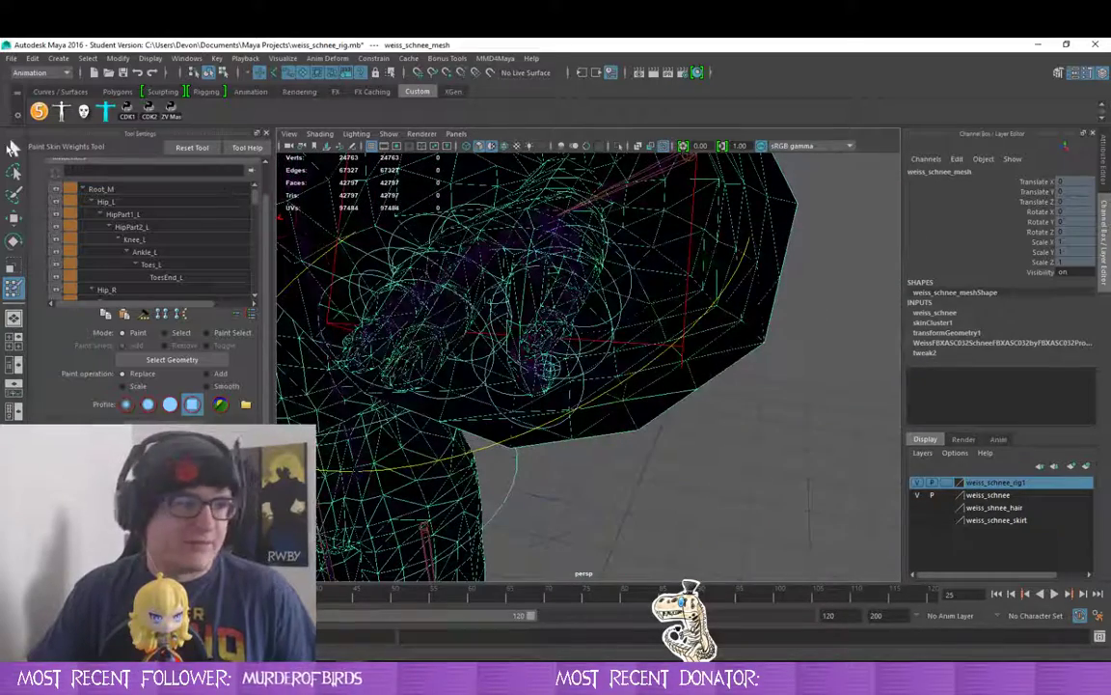
{"action": "left_click", "coordinate": [12, 148]}
{"action": "scroll", "coordinate": [589, 352], "scroll_direction": "down", "scroll_amount": 3}
{"action": "mouse_move", "coordinate": [599, 354]}
{"action": "left_mouse_down"}
{"action": "mouse_move", "coordinate": [705, 434]}
{"action": "mouse_move", "coordinate": [636, 405]}
{"action": "left_mouse_up"}
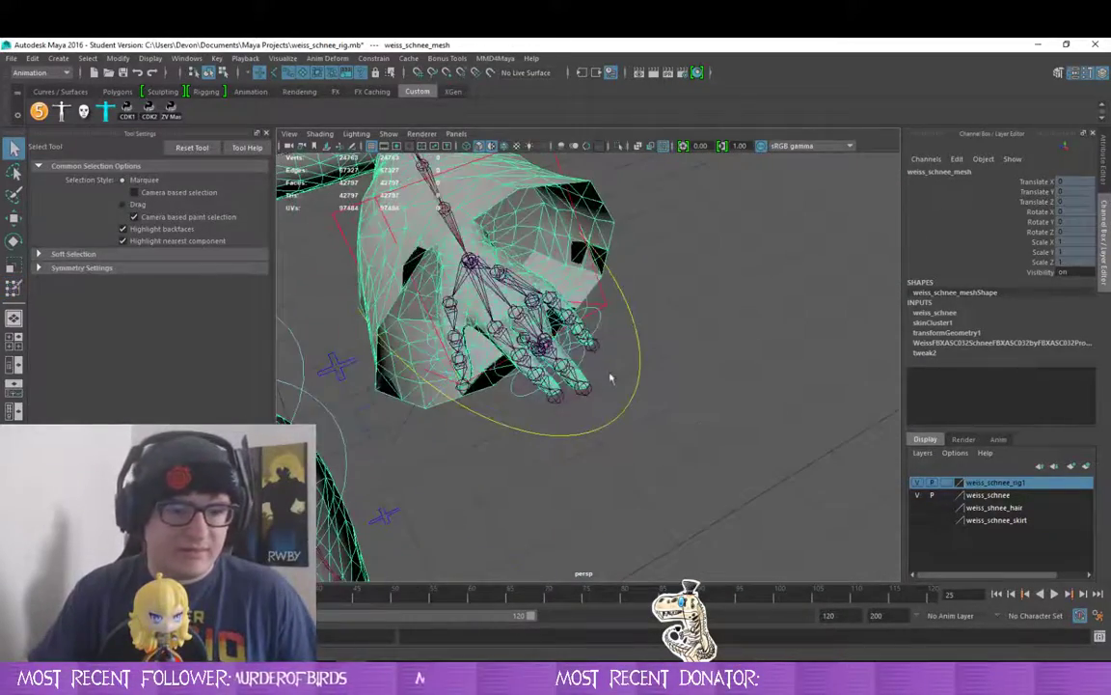
{"action": "left_click_drag", "start_coordinate": [703, 458], "coordinate": [725, 460]}
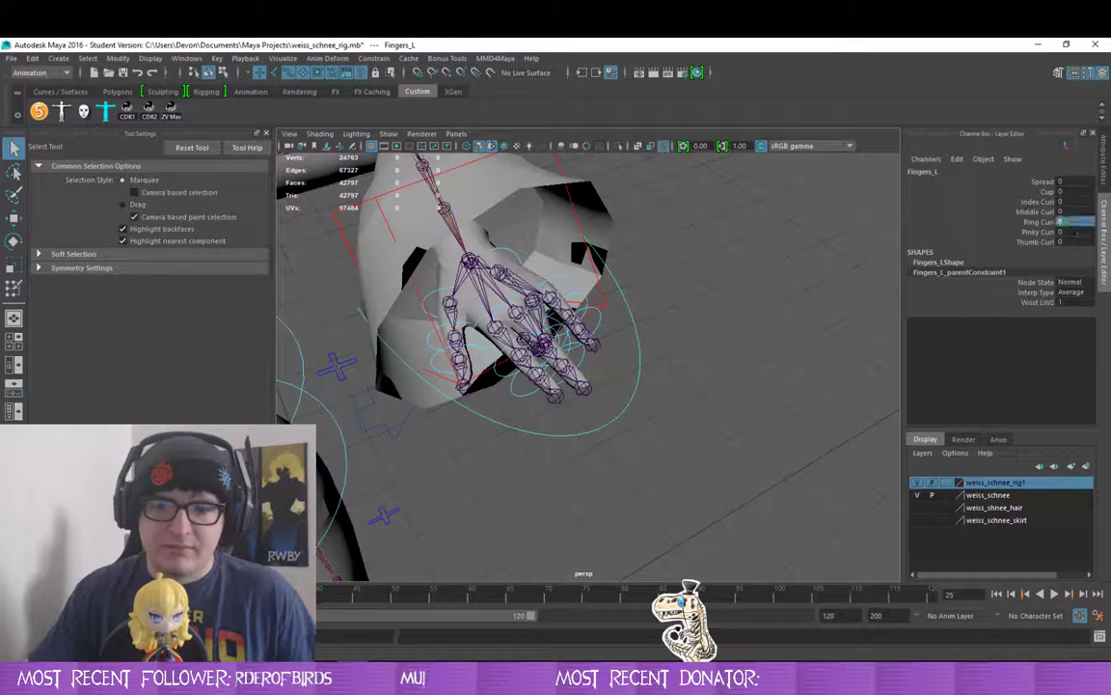
{"action": "key", "text": "Return"}
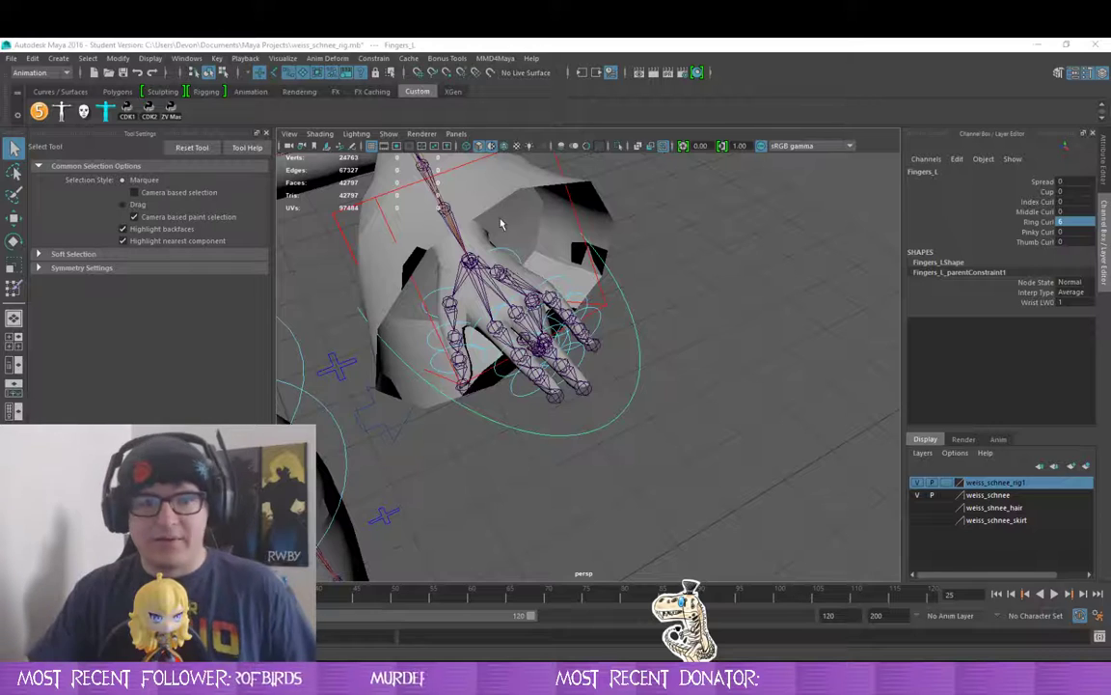
{"action": "left_click", "coordinate": [623, 376]}
{"action": "left_click_drag", "start_coordinate": [620, 368], "coordinate": [663, 475]}
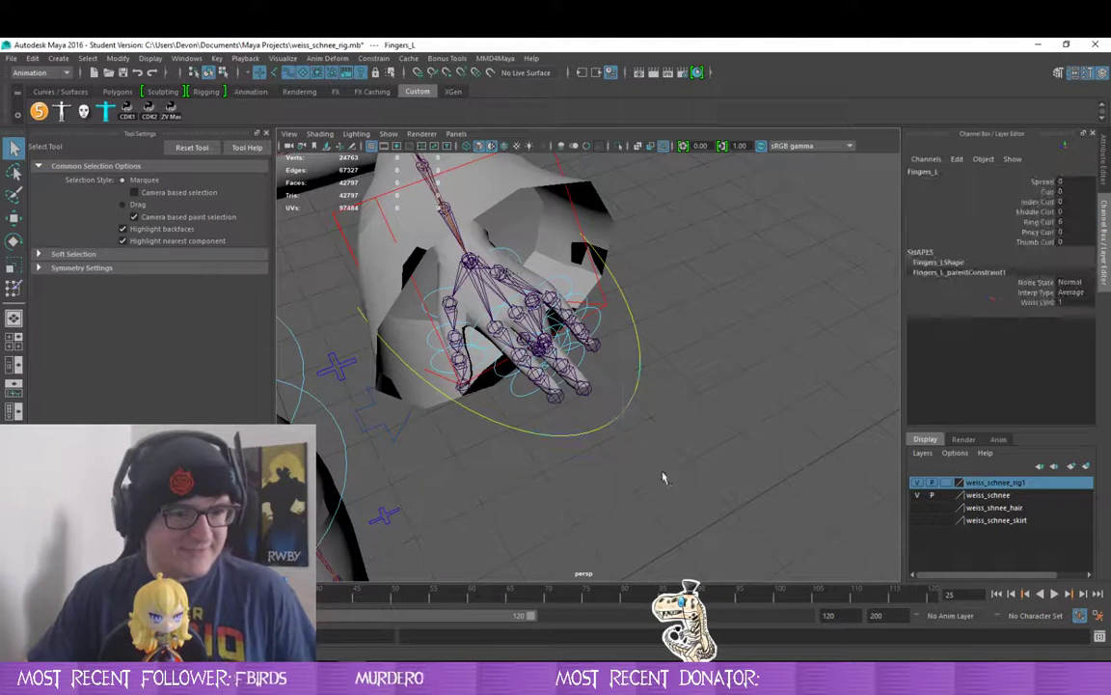
- Reset the left finger control's Ring Curl to 0
{"action": "left_click", "coordinate": [14, 288]}
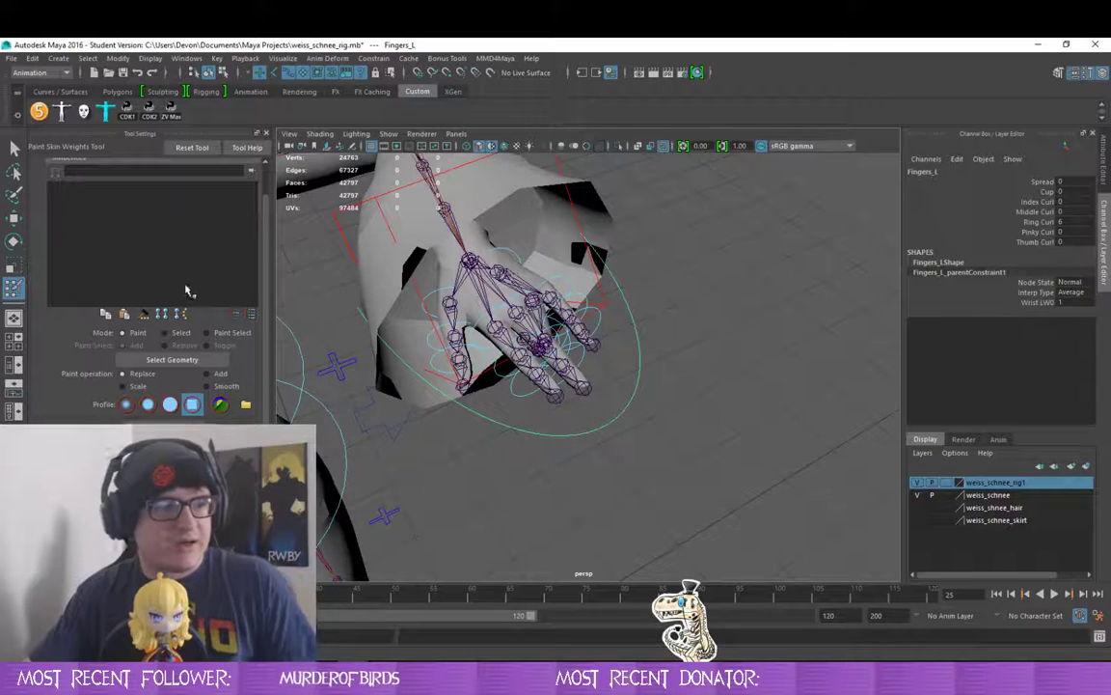
{"action": "left_click_drag", "start_coordinate": [569, 313], "coordinate": [662, 340]}
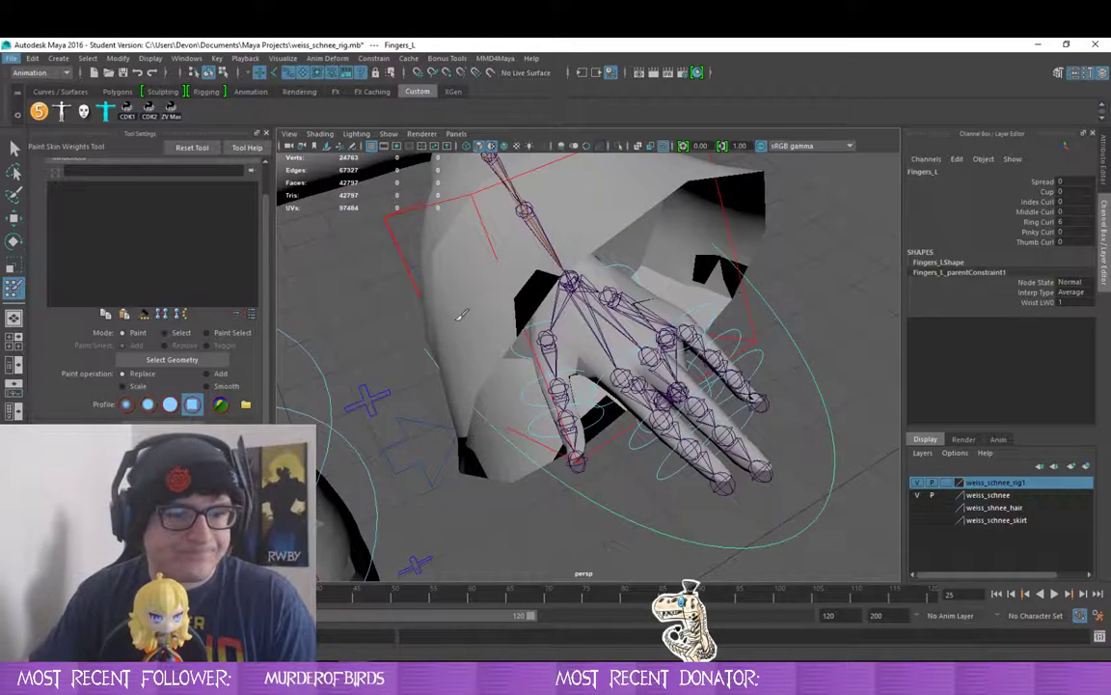
{"action": "left_click", "coordinate": [14, 147]}
{"action": "left_click", "coordinate": [771, 401]}
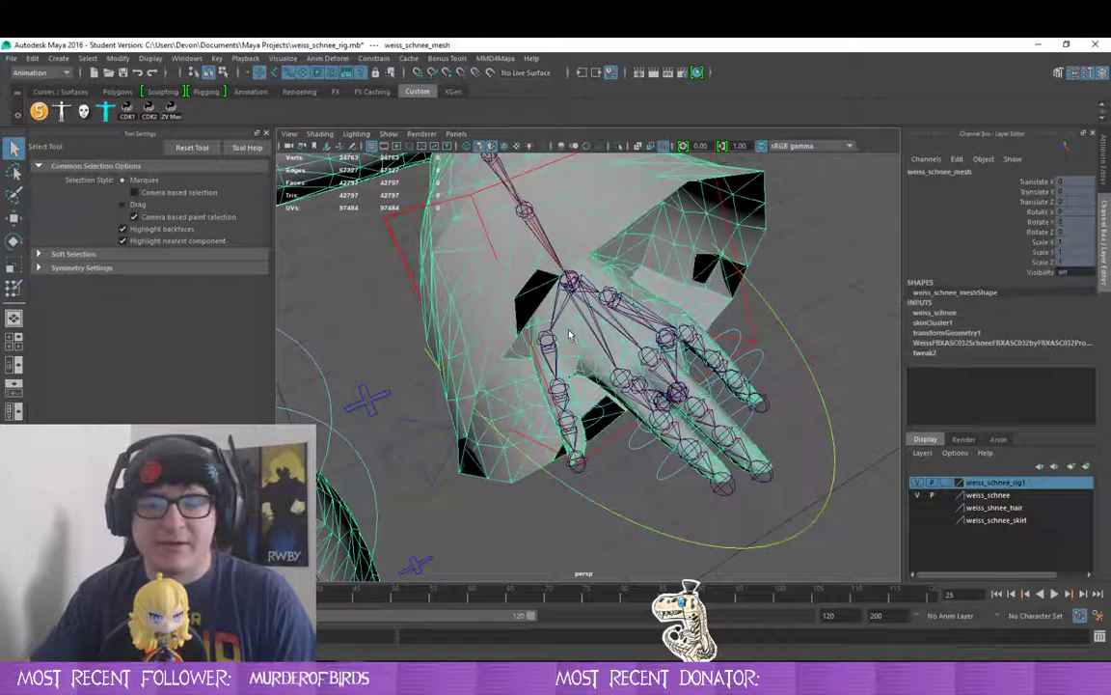
{"action": "left_click_drag", "start_coordinate": [802, 403], "coordinate": [769, 364]}
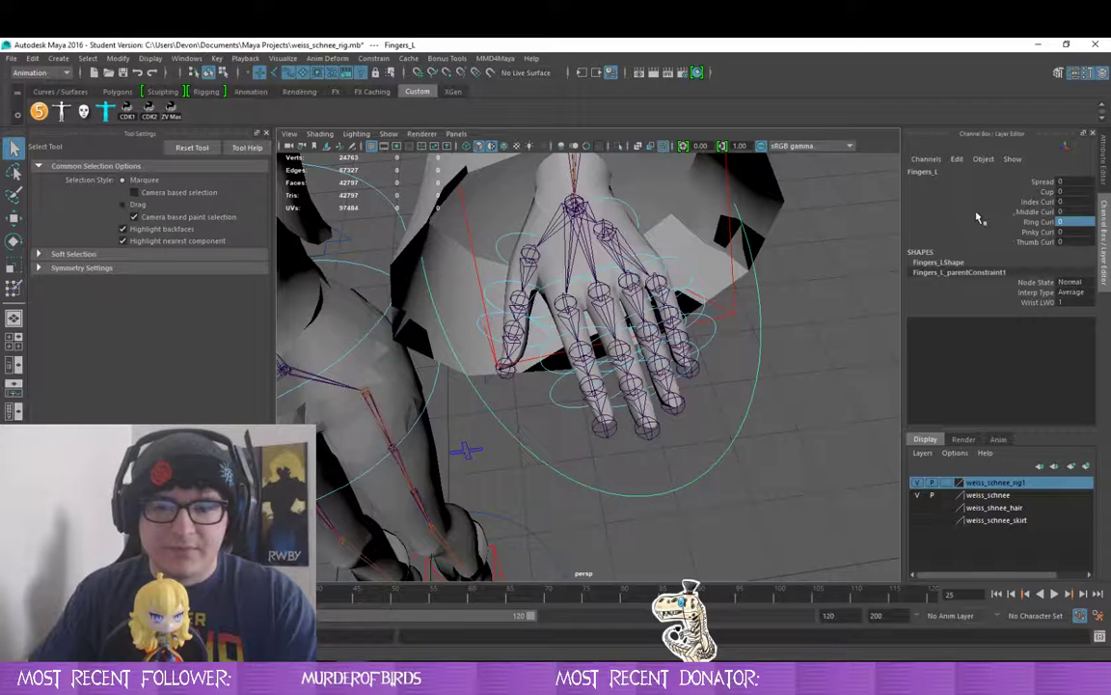
- Set the left finger control's Middle Curl to 6 and view the bent middle finger from the front
{"action": "left_click", "coordinate": [1076, 211]}
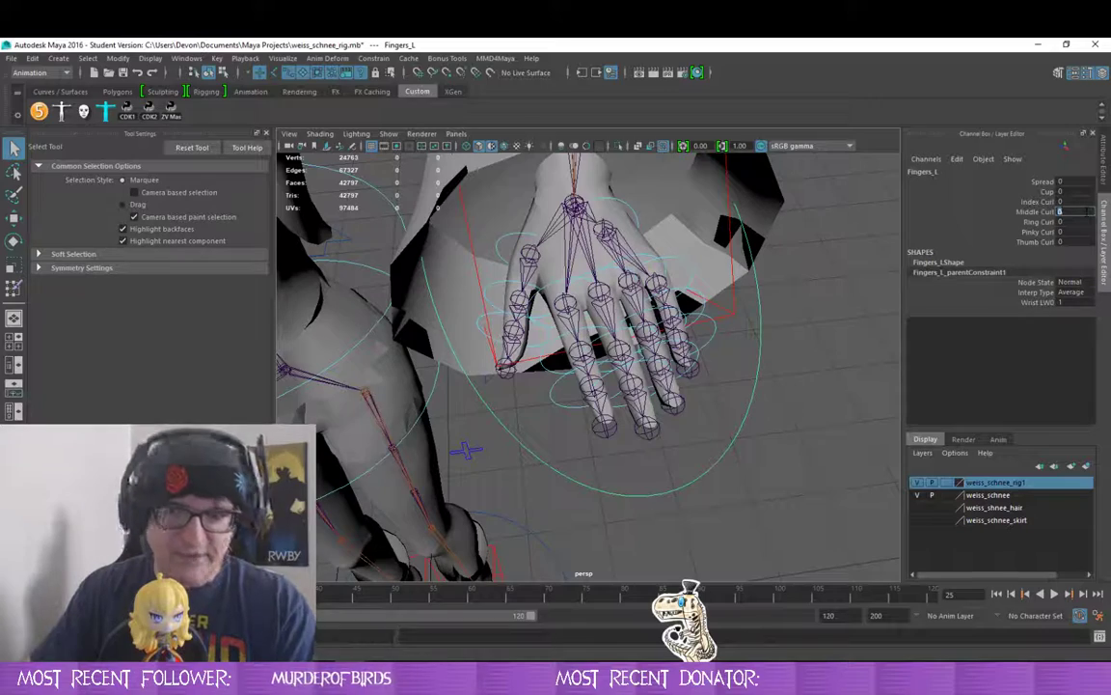
{"action": "type", "text": "6"}
{"action": "key", "text": "Return"}
{"action": "left_click_drag", "start_coordinate": [714, 421], "coordinate": [536, 299]}
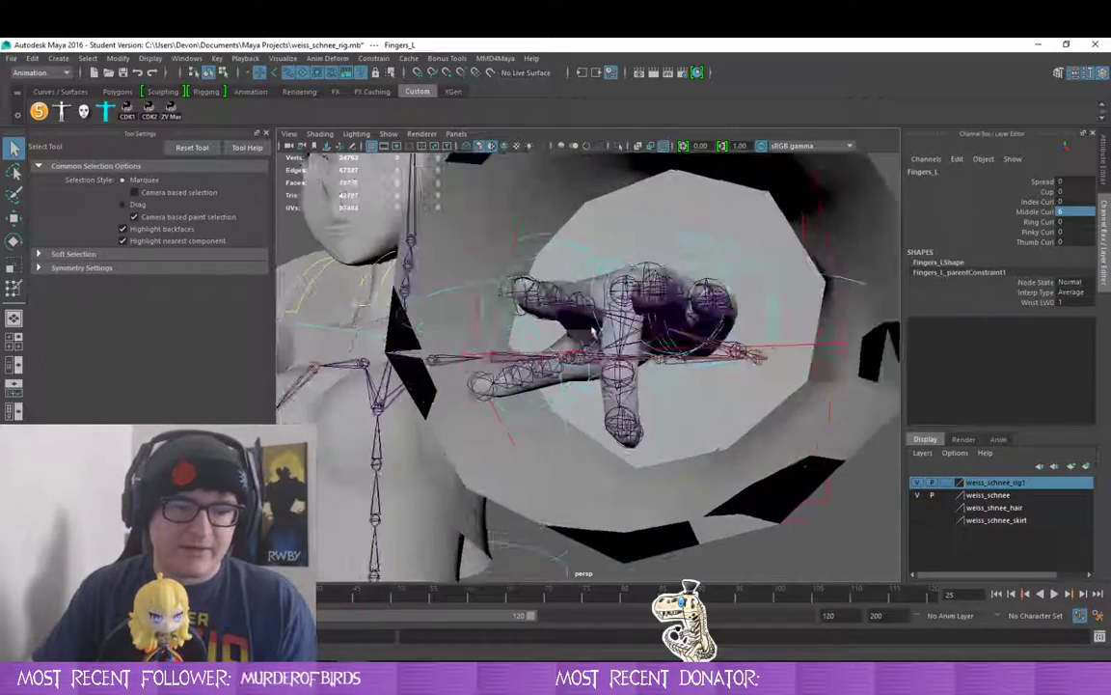
- Select the character mesh and start the Paint Skin Weights tool on it
{"action": "left_click", "coordinate": [634, 288]}
{"action": "mouse_move", "coordinate": [634, 288]}
{"action": "left_mouse_down"}
{"action": "mouse_move", "coordinate": [794, 356]}
{"action": "mouse_move", "coordinate": [719, 359]}
{"action": "mouse_move", "coordinate": [727, 344]}
{"action": "mouse_move", "coordinate": [761, 360]}
{"action": "mouse_move", "coordinate": [812, 357]}
{"action": "mouse_move", "coordinate": [722, 359]}
{"action": "left_mouse_up"}
{"action": "left_click", "coordinate": [13, 288]}
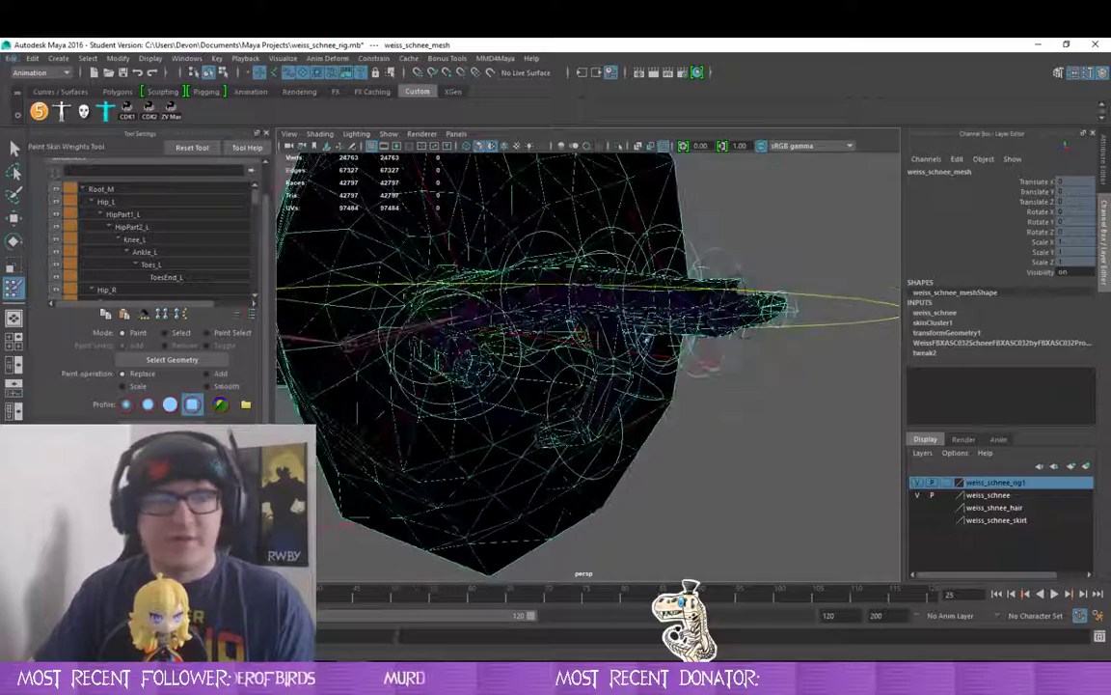
- Find the left finger joints among the influences and choose the first middle finger joint for painting
{"action": "scroll", "coordinate": [218, 249], "scroll_direction": "down", "scroll_amount": 3}
{"action": "scroll", "coordinate": [218, 249], "scroll_direction": "down", "scroll_amount": 5}
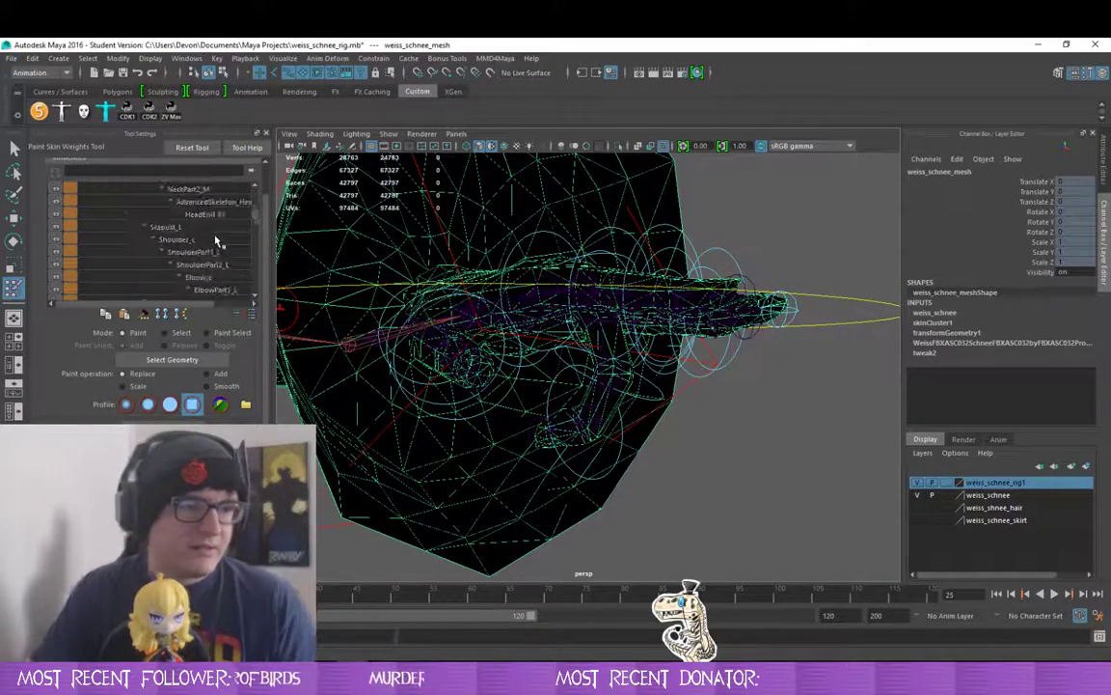
{"action": "scroll", "coordinate": [220, 241], "scroll_direction": "down", "scroll_amount": 3}
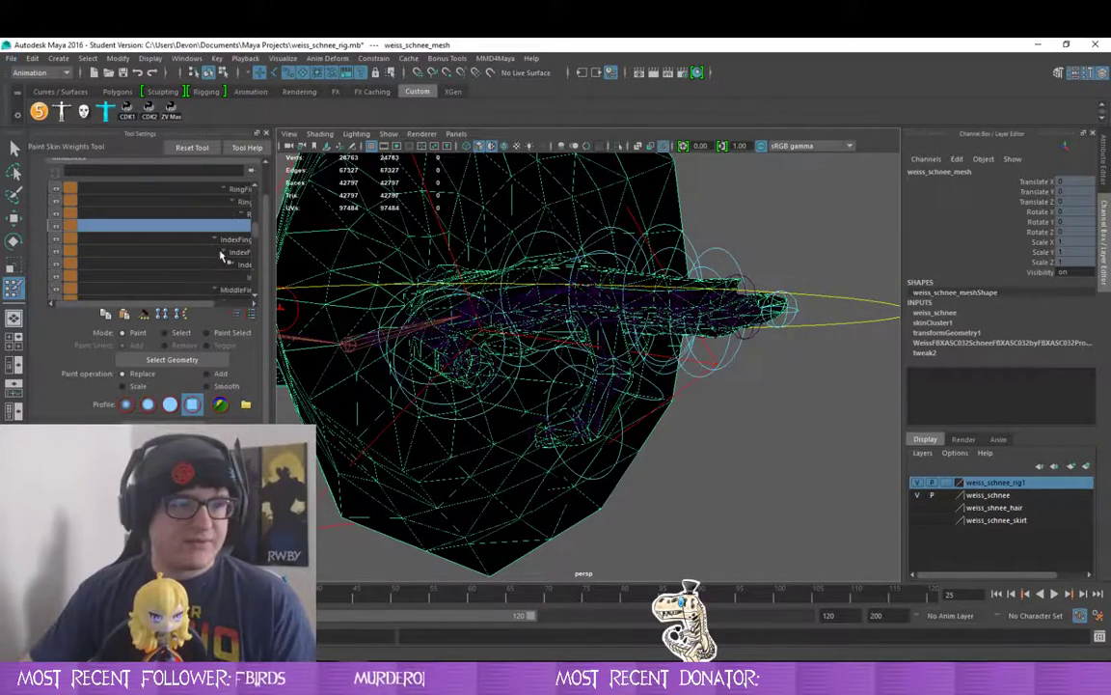
{"action": "left_click", "coordinate": [214, 238]}
{"action": "left_click_drag", "start_coordinate": [503, 284], "coordinate": [571, 338], "text": "alt"}
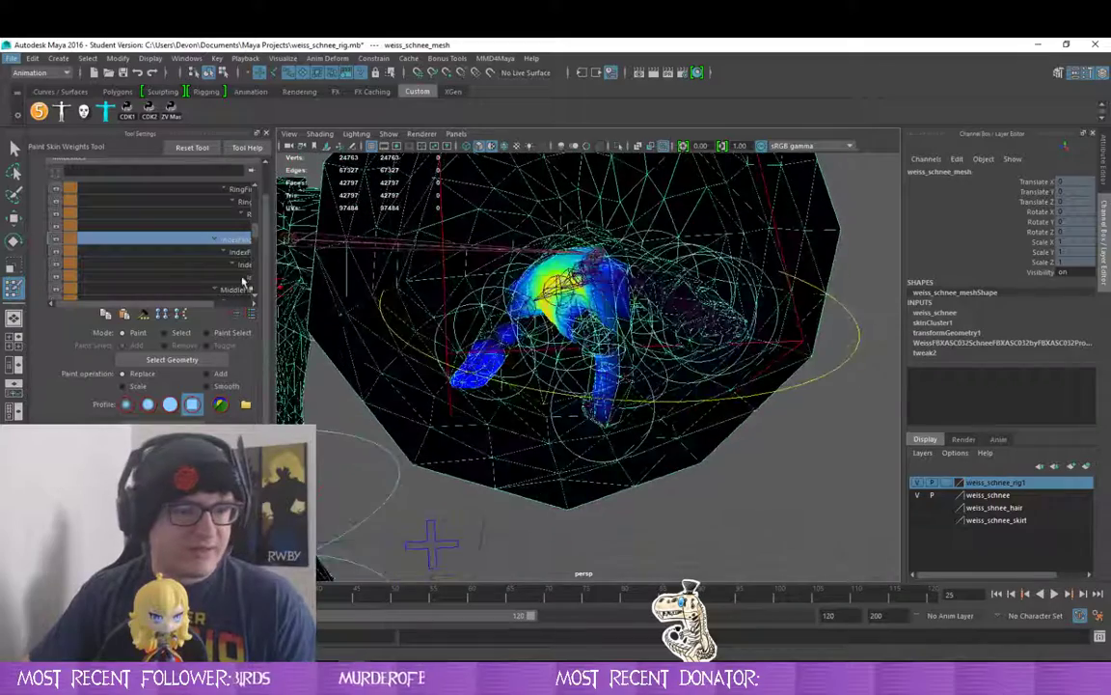
{"action": "left_click", "coordinate": [236, 288]}
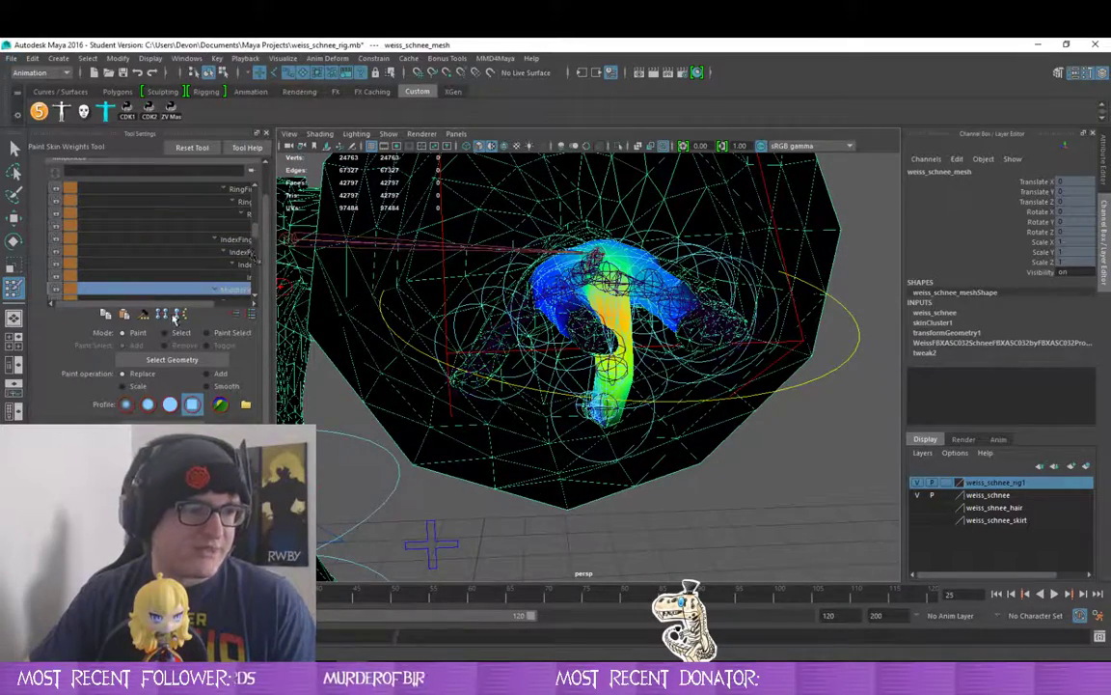
{"action": "left_click_drag", "start_coordinate": [192, 305], "coordinate": [281, 315]}
{"action": "left_click_drag", "start_coordinate": [668, 319], "coordinate": [639, 348], "text": "alt"}
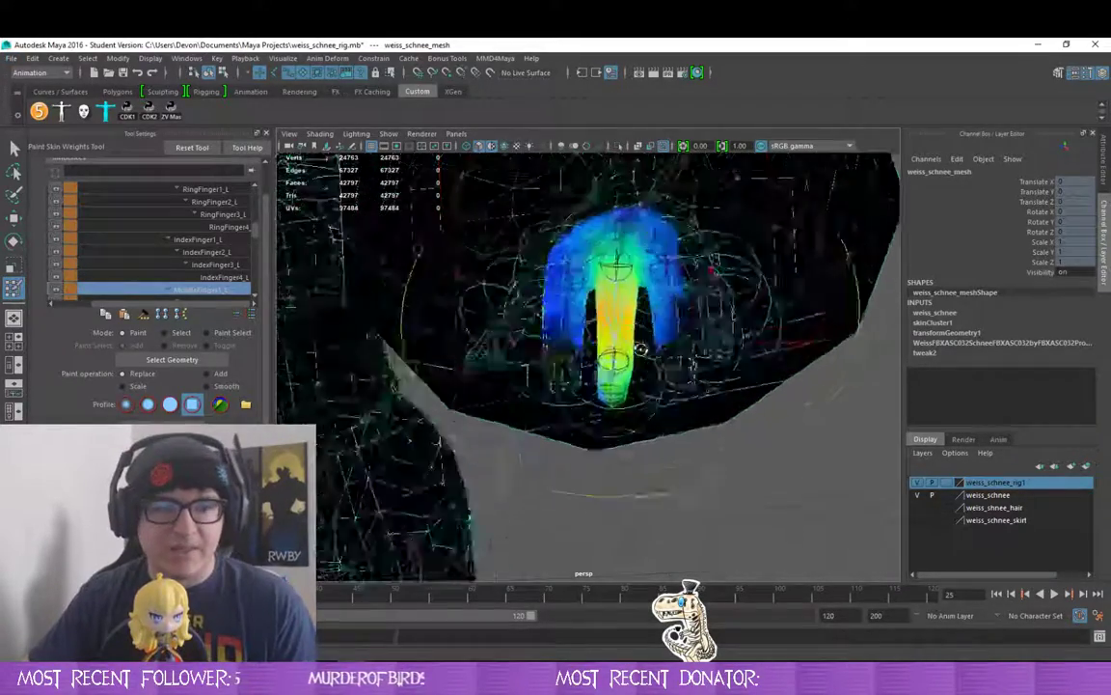
- Erase the first middle joint's influence from the back of the hand above the index and ring fingers
{"action": "scroll", "coordinate": [640, 343], "scroll_direction": "up", "scroll_amount": 7}
{"action": "mouse_move", "coordinate": [527, 261]}
{"action": "left_mouse_down"}
{"action": "mouse_move", "coordinate": [520, 202]}
{"action": "mouse_move", "coordinate": [521, 314]}
{"action": "left_mouse_up"}
{"action": "mouse_move", "coordinate": [566, 480]}
{"action": "left_mouse_down"}
{"action": "mouse_move", "coordinate": [632, 184]}
{"action": "mouse_move", "coordinate": [679, 181]}
{"action": "mouse_move", "coordinate": [660, 251]}
{"action": "mouse_move", "coordinate": [678, 291]}
{"action": "left_mouse_up"}
{"action": "scroll", "coordinate": [673, 191], "scroll_direction": "down", "scroll_amount": 6}
{"action": "scroll", "coordinate": [680, 292], "scroll_direction": "up", "scroll_amount": 3}
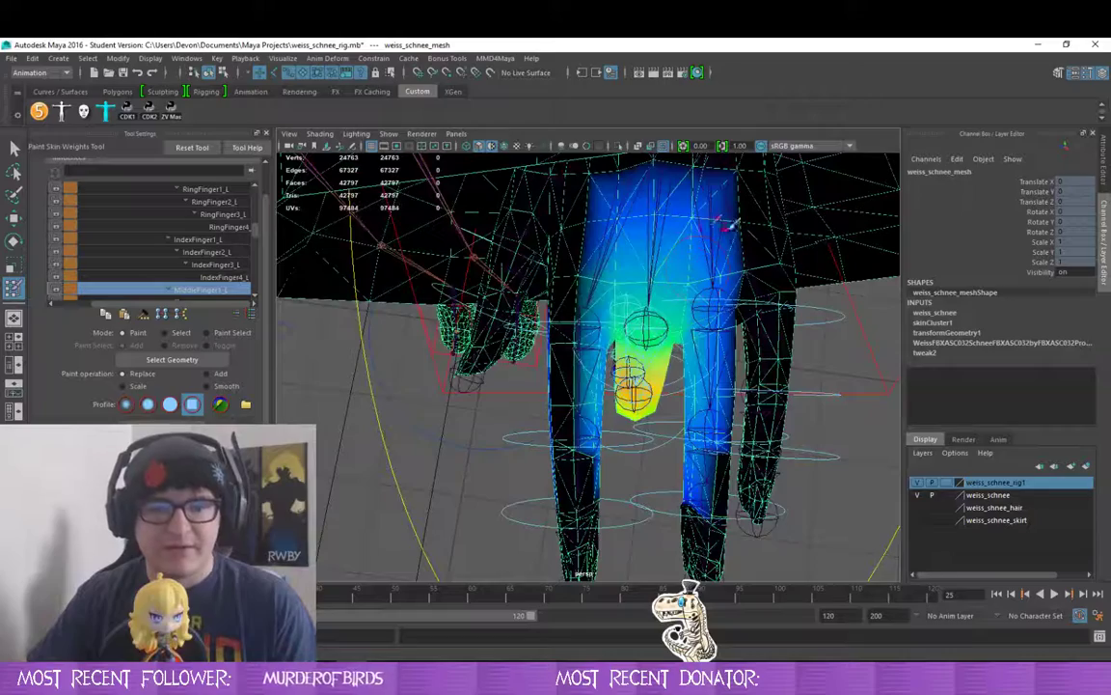
{"action": "left_click_drag", "start_coordinate": [731, 223], "coordinate": [556, 194]}
{"action": "left_click_drag", "start_coordinate": [639, 209], "coordinate": [782, 196]}
{"action": "mouse_move", "coordinate": [737, 242]}
{"action": "left_mouse_down"}
{"action": "mouse_move", "coordinate": [729, 409]}
{"action": "mouse_move", "coordinate": [709, 482]}
{"action": "mouse_move", "coordinate": [695, 384]}
{"action": "left_mouse_up"}
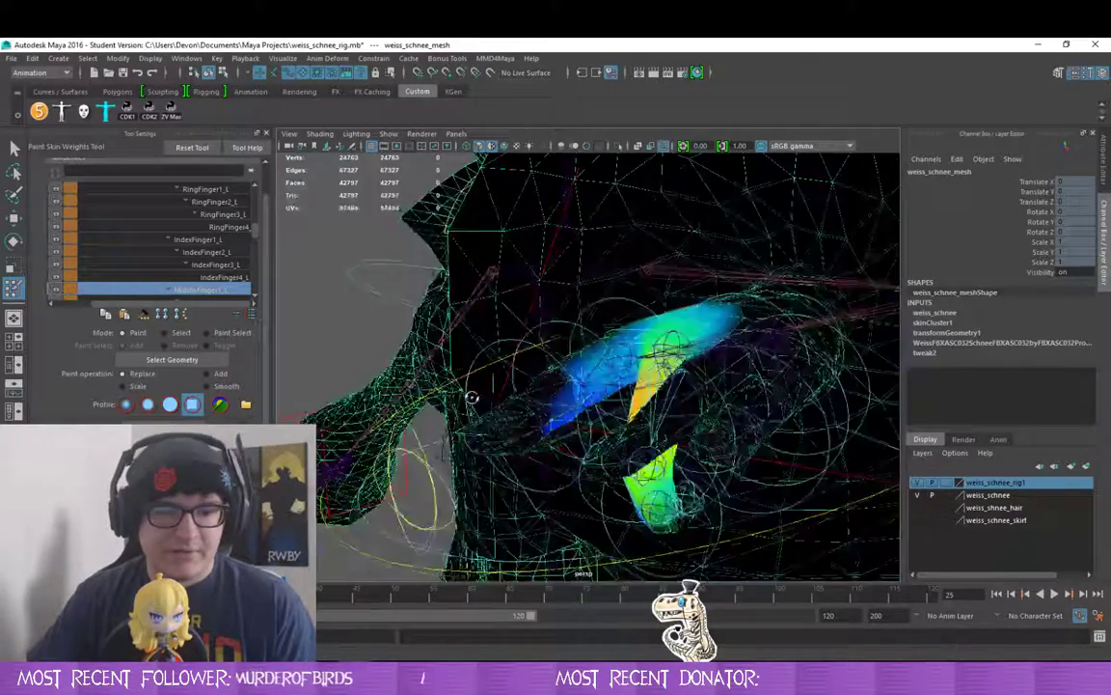
- Erase the first middle joint's weights along the palm side of the index and ring fingers
{"action": "left_click_drag", "start_coordinate": [472, 397], "coordinate": [560, 364]}
{"action": "left_click_drag", "start_coordinate": [524, 426], "coordinate": [593, 353]}
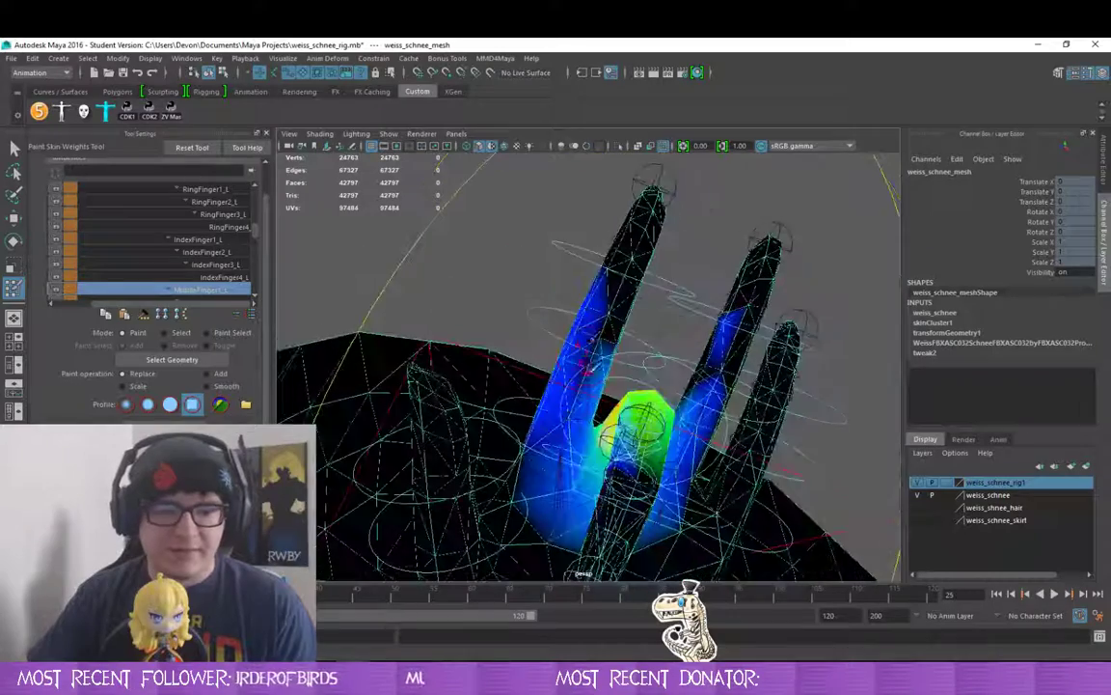
{"action": "mouse_move", "coordinate": [606, 278]}
{"action": "left_mouse_down"}
{"action": "mouse_move", "coordinate": [563, 372]}
{"action": "mouse_move", "coordinate": [586, 362]}
{"action": "mouse_move", "coordinate": [565, 394]}
{"action": "left_mouse_up"}
{"action": "mouse_move", "coordinate": [718, 328]}
{"action": "left_mouse_down"}
{"action": "mouse_move", "coordinate": [682, 469]}
{"action": "mouse_move", "coordinate": [595, 520]}
{"action": "mouse_move", "coordinate": [637, 511]}
{"action": "left_mouse_up"}
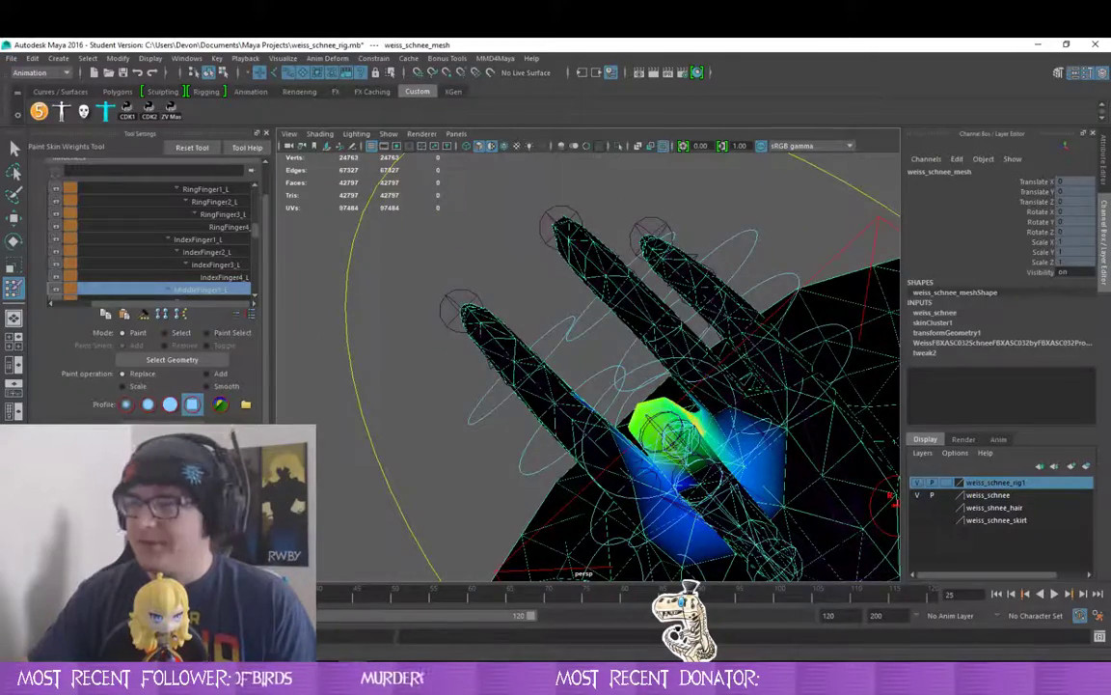
{"action": "mouse_move", "coordinate": [500, 356]}
{"action": "left_mouse_down", "text": "alt"}
{"action": "mouse_move", "coordinate": [550, 385]}
{"action": "mouse_move", "coordinate": [595, 301]}
{"action": "left_mouse_up", "text": "alt"}
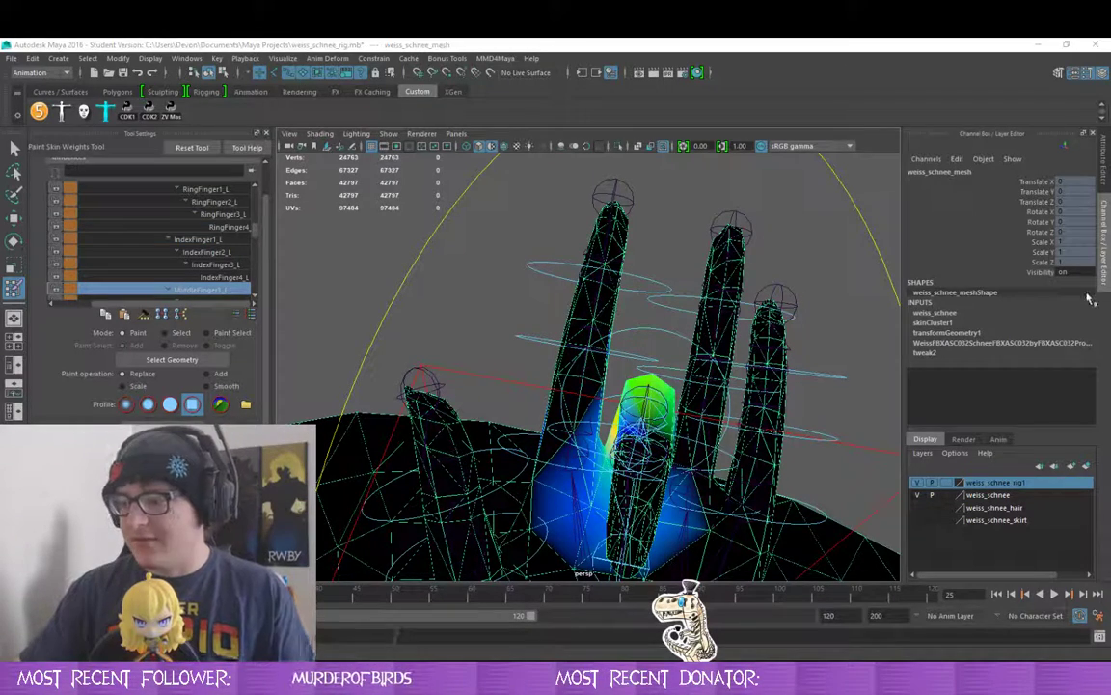
- Erase the first middle joint's weights from the index finger's base and the palm below the middle finger
{"action": "left_click_drag", "start_coordinate": [540, 348], "coordinate": [535, 241]}
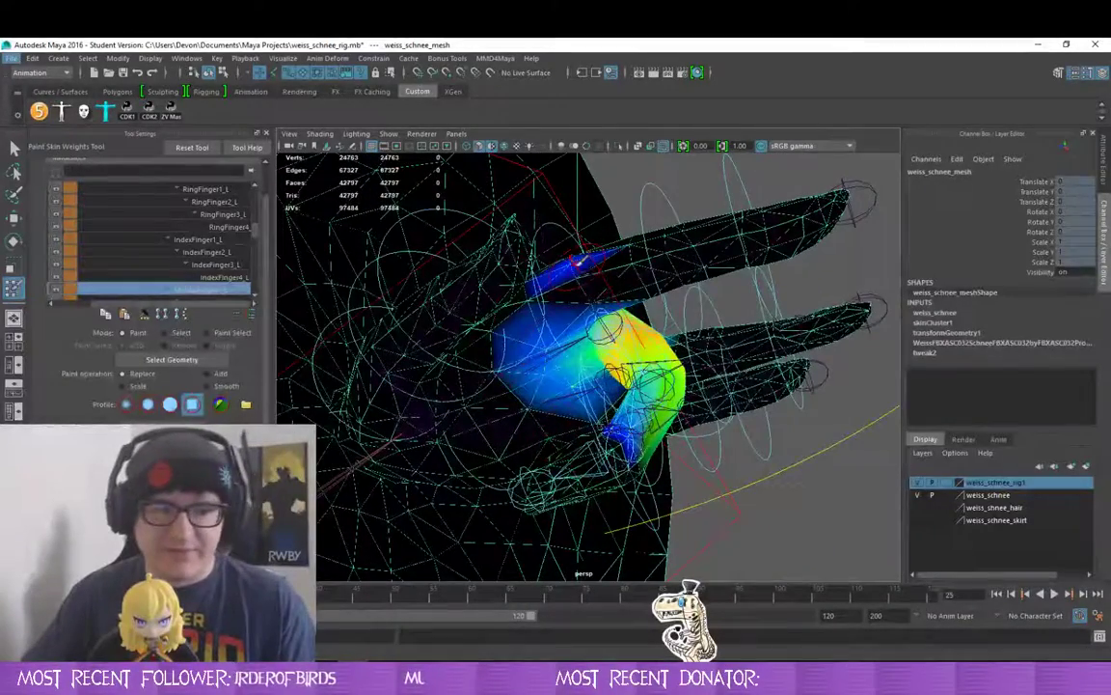
{"action": "left_click_drag", "start_coordinate": [529, 332], "coordinate": [566, 401]}
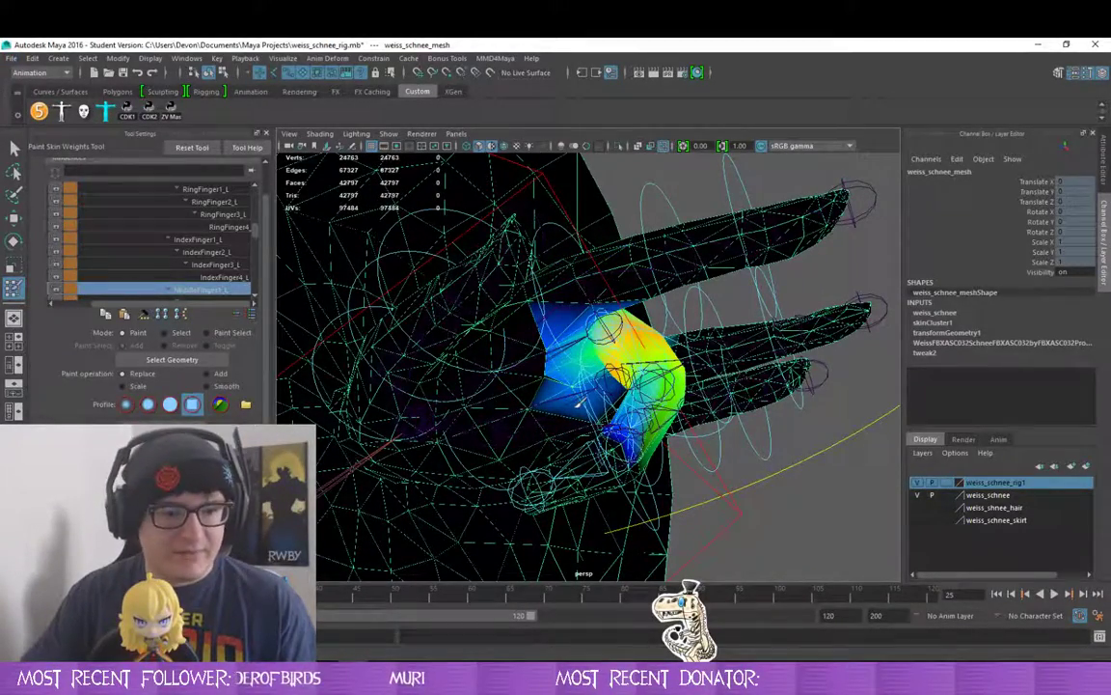
- Erase the first middle joint's leftover weights from the index finger's length and the back of the hand
{"action": "left_click_drag", "start_coordinate": [766, 360], "coordinate": [591, 390]}
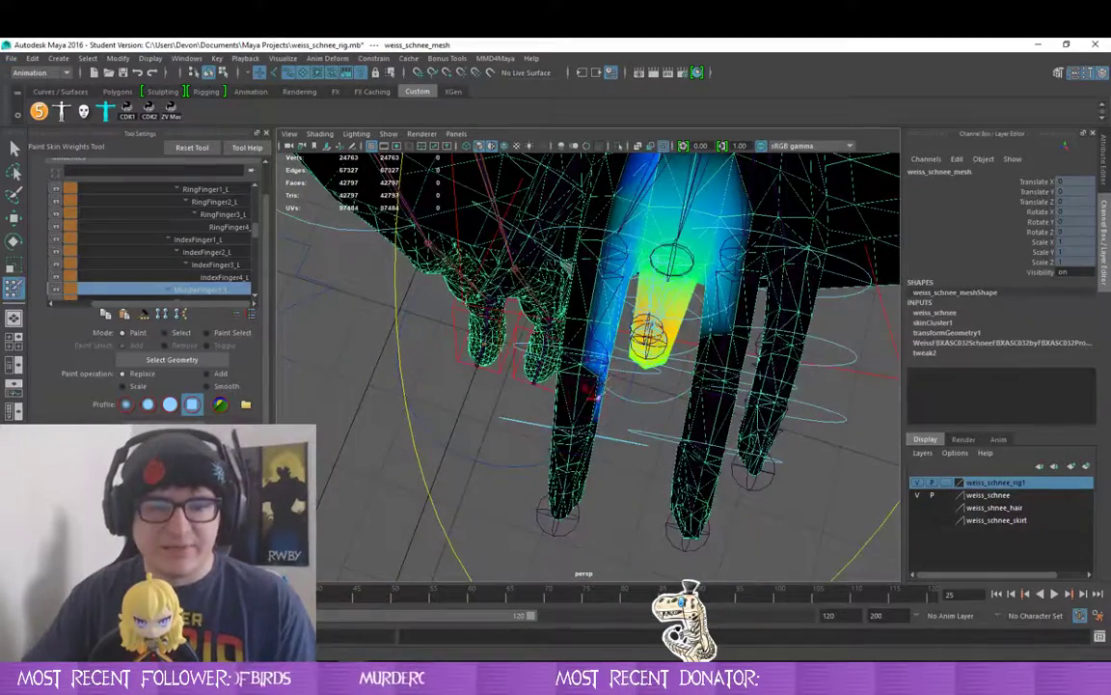
{"action": "mouse_move", "coordinate": [595, 285]}
{"action": "left_mouse_down"}
{"action": "mouse_move", "coordinate": [603, 315]}
{"action": "mouse_move", "coordinate": [735, 316]}
{"action": "left_mouse_up"}
{"action": "left_click_drag", "start_coordinate": [638, 262], "coordinate": [461, 318]}
{"action": "left_click_drag", "start_coordinate": [615, 417], "coordinate": [591, 440]}
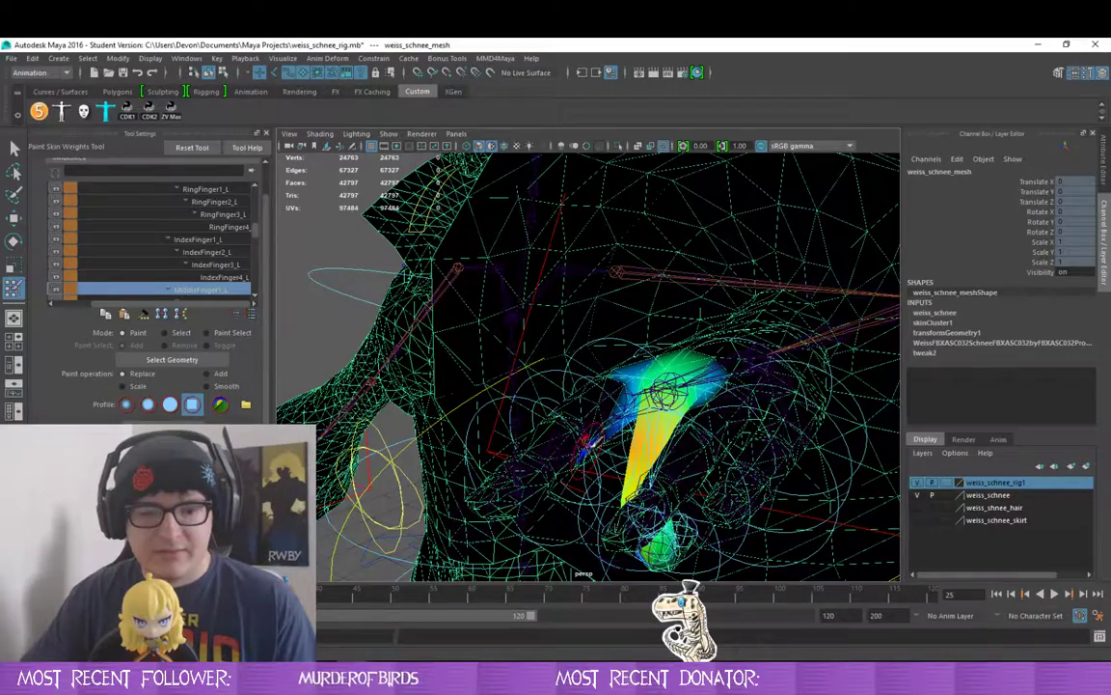
{"action": "mouse_move", "coordinate": [519, 391]}
{"action": "left_mouse_down"}
{"action": "mouse_move", "coordinate": [663, 396]}
{"action": "mouse_move", "coordinate": [700, 326]}
{"action": "left_mouse_up"}
- Erase the first middle joint's influence from the palm-side bases of the index and ring fingers
{"action": "key", "text": "alt"}
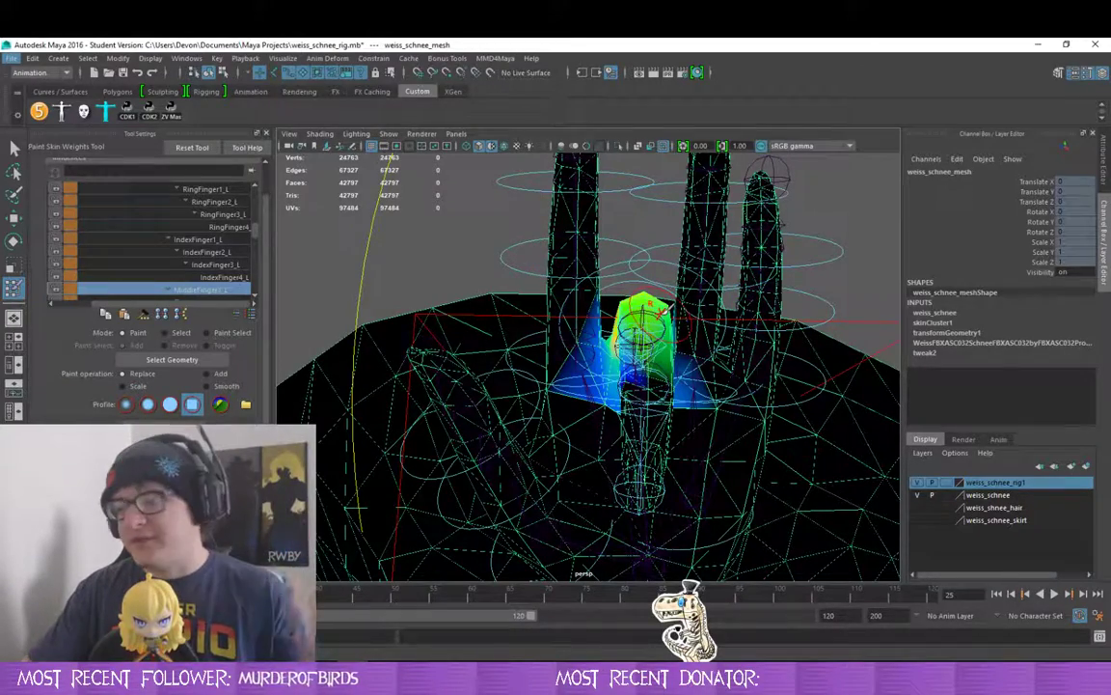
{"action": "mouse_move", "coordinate": [673, 325]}
{"action": "left_mouse_down"}
{"action": "mouse_move", "coordinate": [667, 395]}
{"action": "mouse_move", "coordinate": [663, 363]}
{"action": "mouse_move", "coordinate": [683, 372]}
{"action": "mouse_move", "coordinate": [656, 369]}
{"action": "mouse_move", "coordinate": [626, 416]}
{"action": "left_mouse_up"}
{"action": "left_click", "coordinate": [566, 403]}
{"action": "left_click_drag", "start_coordinate": [721, 403], "coordinate": [695, 405]}
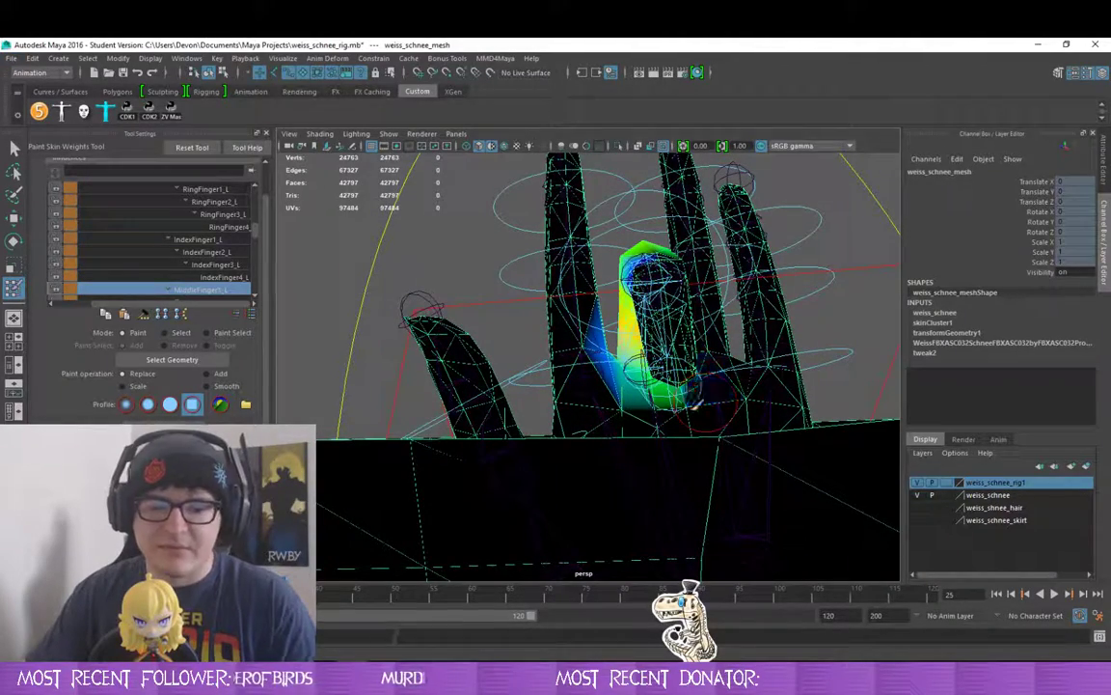
- Erase the first middle joint's remaining weights from the index finger's base beside the curled middle finger
{"action": "left_click_drag", "start_coordinate": [715, 320], "coordinate": [751, 439]}
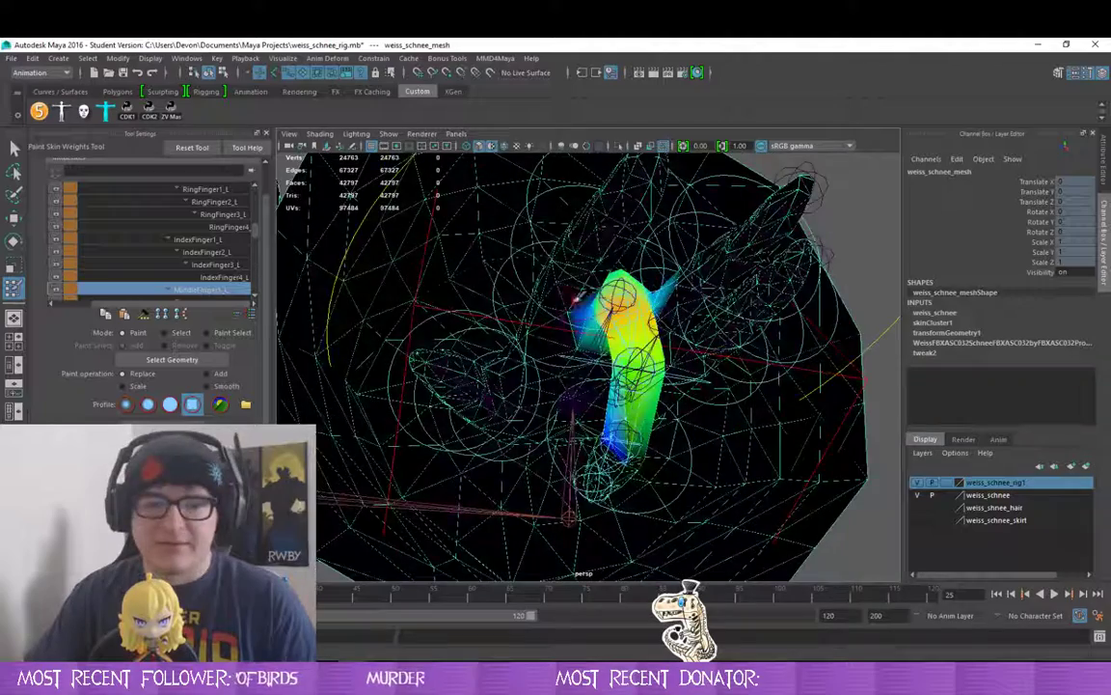
{"action": "left_click_drag", "start_coordinate": [576, 300], "coordinate": [503, 288]}
{"action": "scroll", "coordinate": [506, 289], "scroll_direction": "up", "scroll_amount": 4}
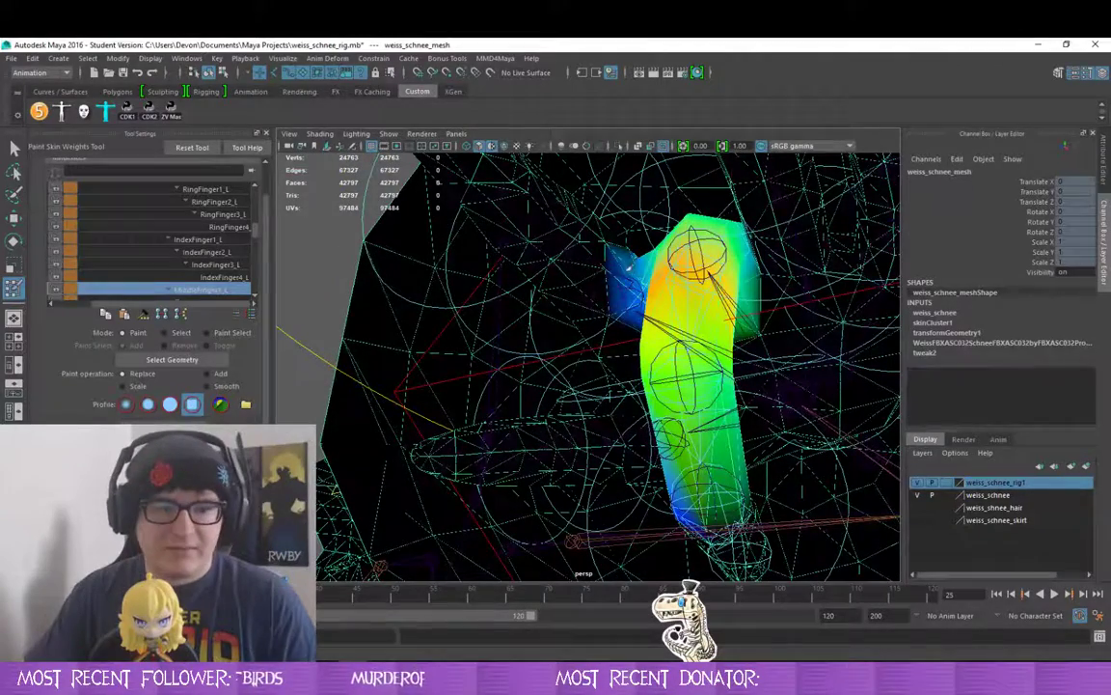
{"action": "left_click_drag", "start_coordinate": [632, 277], "coordinate": [639, 292]}
{"action": "mouse_move", "coordinate": [598, 245]}
{"action": "left_mouse_down"}
{"action": "mouse_move", "coordinate": [596, 303]}
{"action": "mouse_move", "coordinate": [614, 312]}
{"action": "left_mouse_up"}
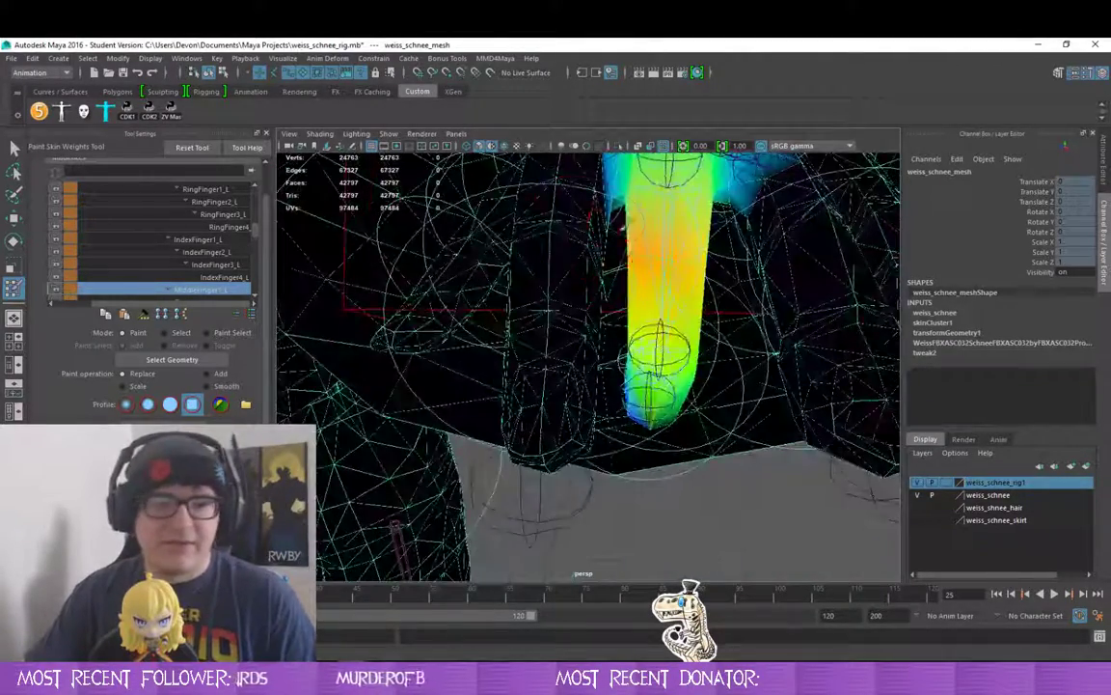
{"action": "left_click_drag", "start_coordinate": [625, 228], "coordinate": [572, 511]}
{"action": "left_click_drag", "start_coordinate": [552, 300], "coordinate": [548, 349]}
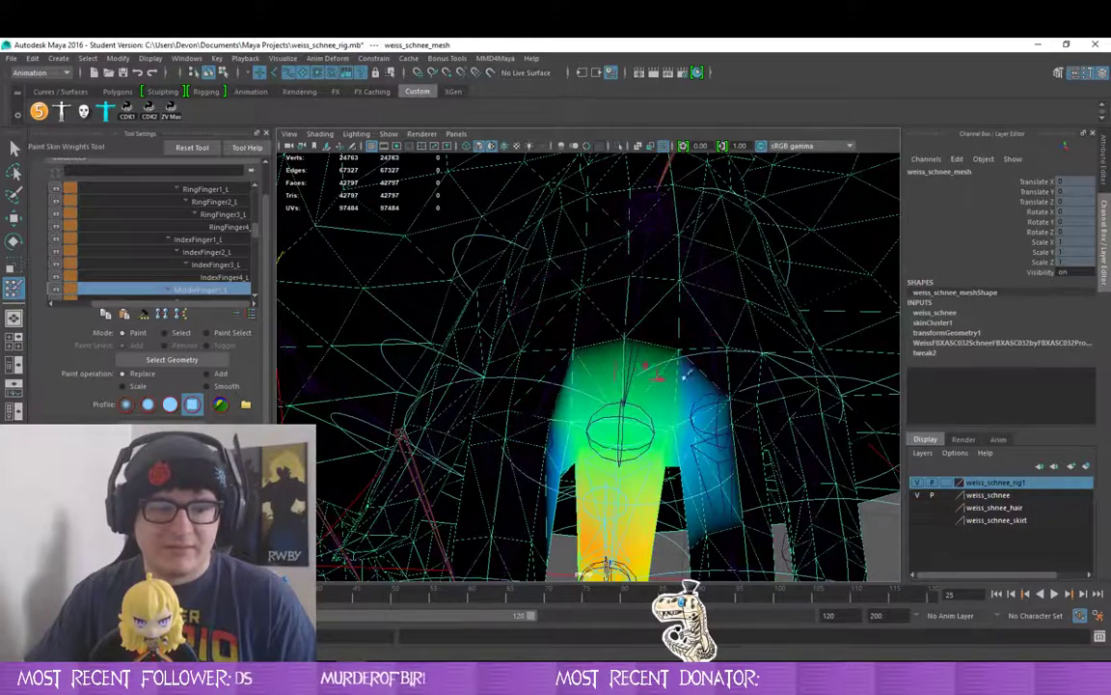
- Try to erase the first middle joint's weights from the ring finger's knuckle on the back of the hand, and undo the strokes
{"action": "left_click_drag", "start_coordinate": [723, 385], "coordinate": [750, 429]}
{"action": "left_click_drag", "start_coordinate": [702, 495], "coordinate": [688, 470]}
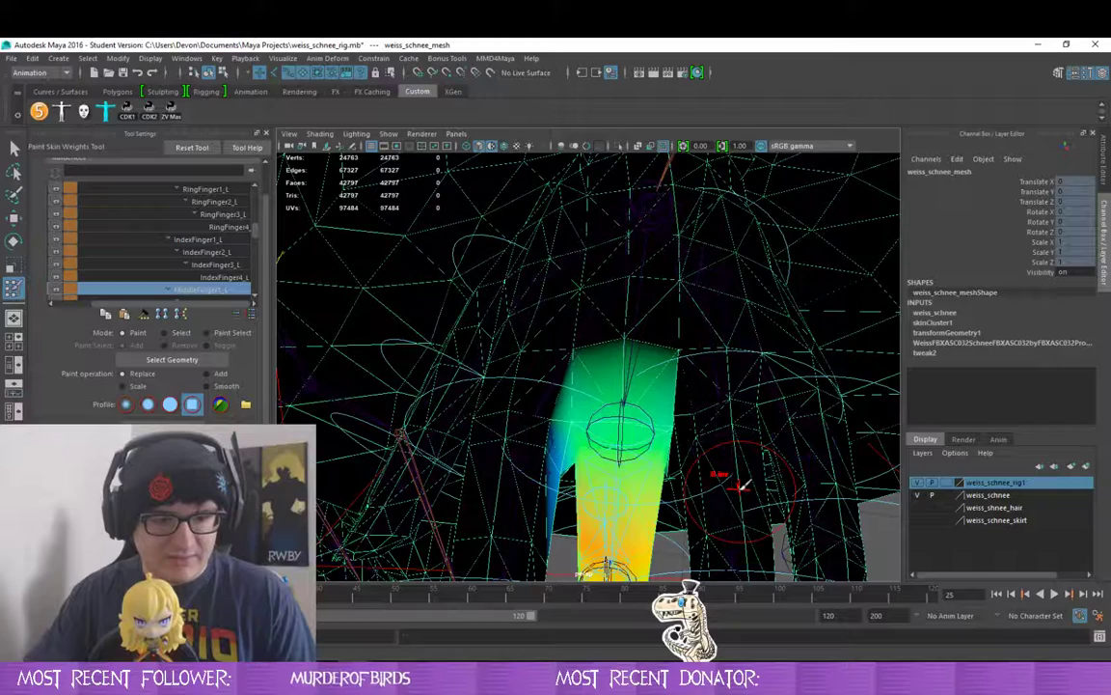
{"action": "key", "text": "ctrl+z"}
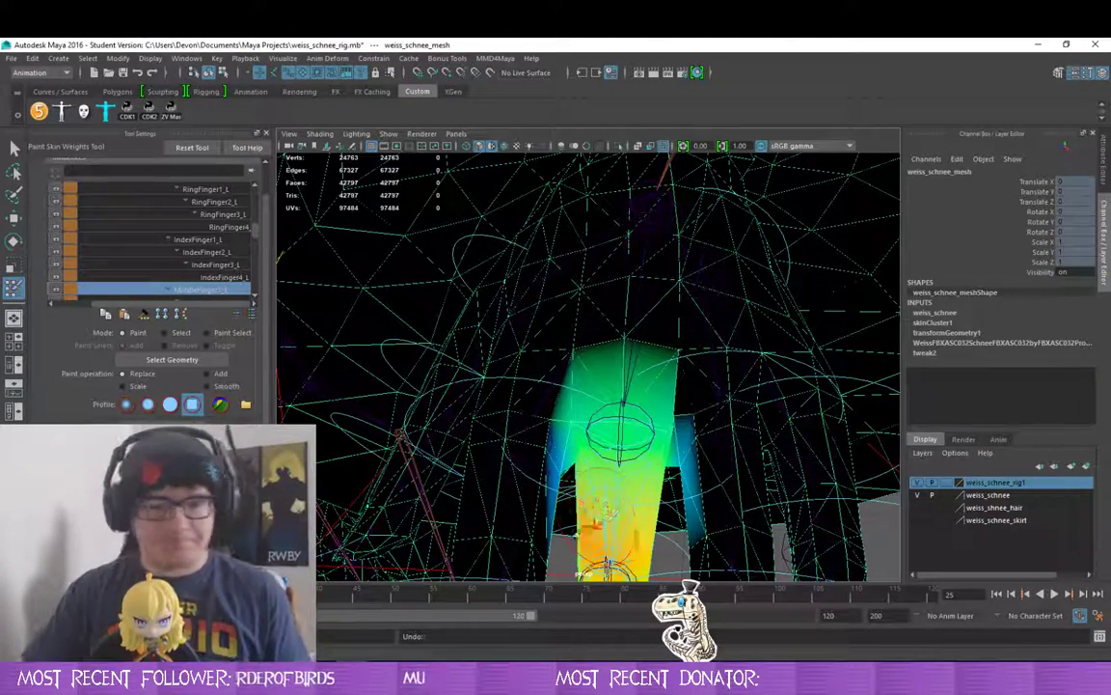
{"action": "left_click_drag", "start_coordinate": [446, 406], "coordinate": [566, 370], "text": "alt"}
{"action": "scroll", "coordinate": [641, 372], "scroll_direction": "up", "scroll_amount": 5}
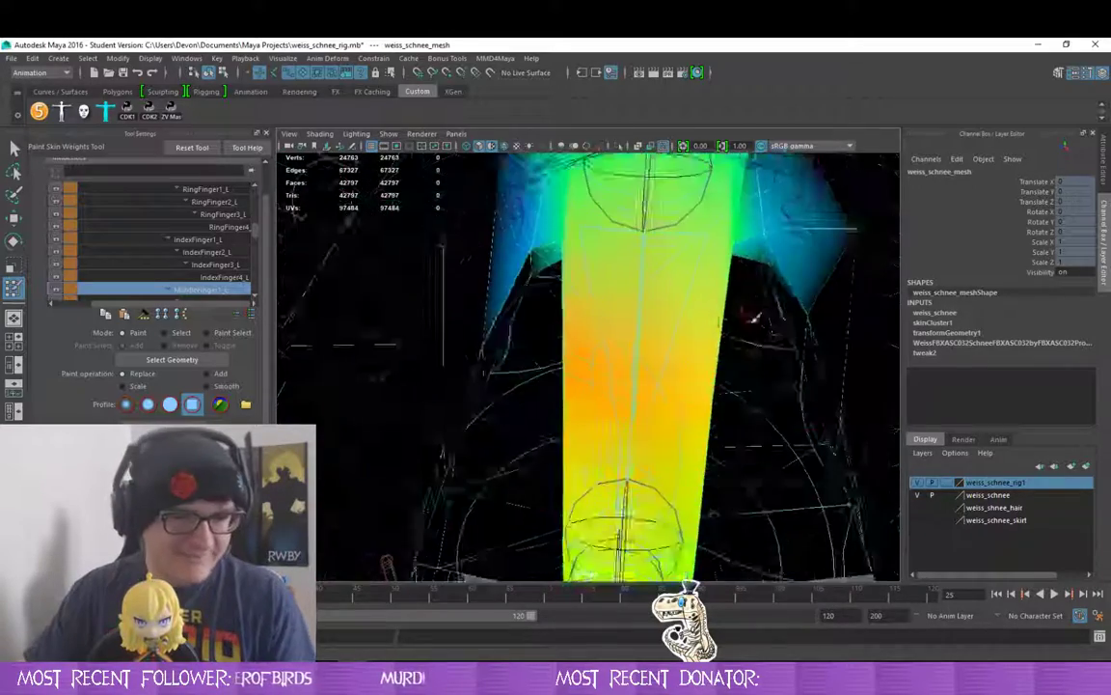
- Leave weight painting, select the left hand's finger control and reset its Middle Curl to 0
{"action": "scroll", "coordinate": [651, 324], "scroll_direction": "down", "scroll_amount": 8}
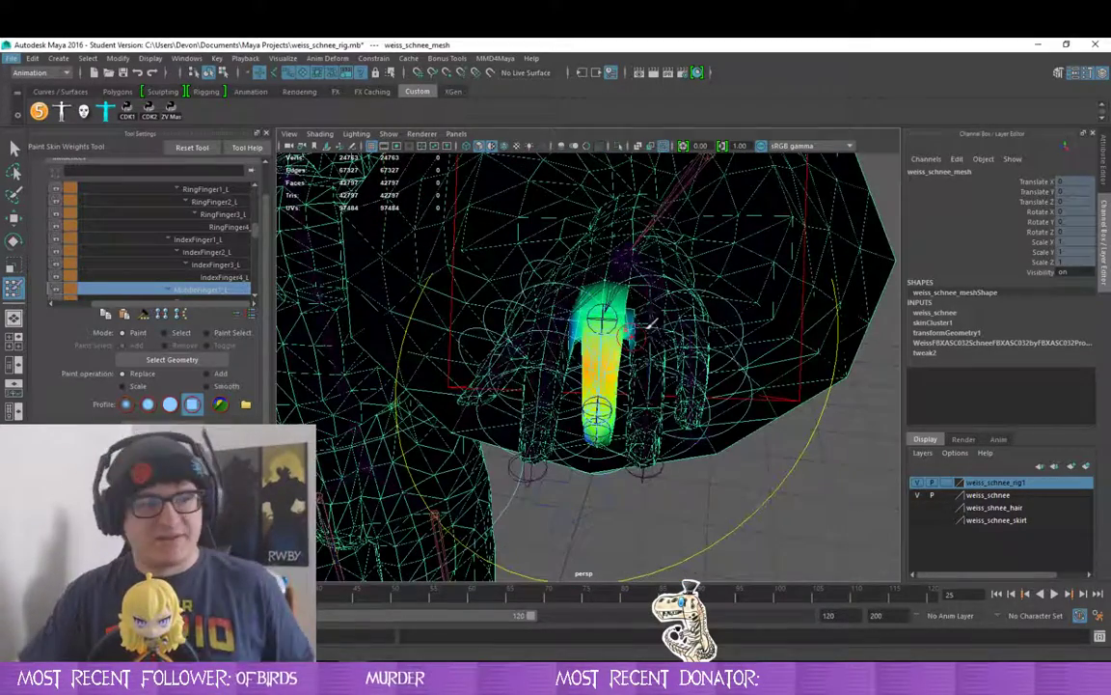
{"action": "left_click", "coordinate": [13, 145]}
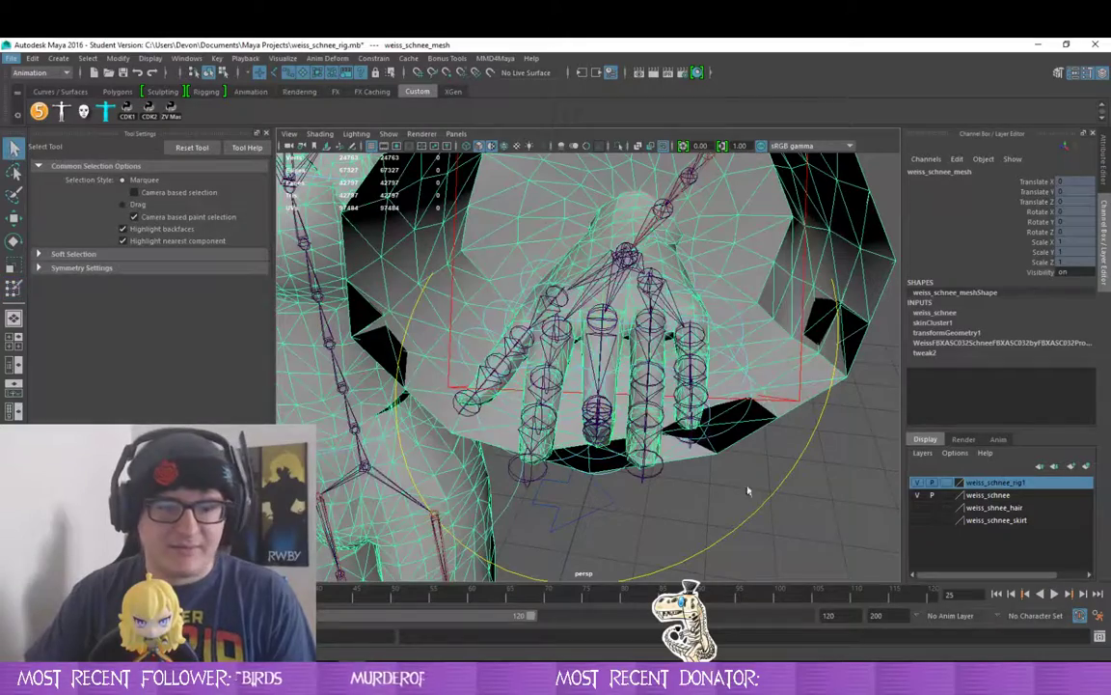
{"action": "left_click", "coordinate": [780, 502]}
{"action": "left_click_drag", "start_coordinate": [769, 464], "coordinate": [791, 519]}
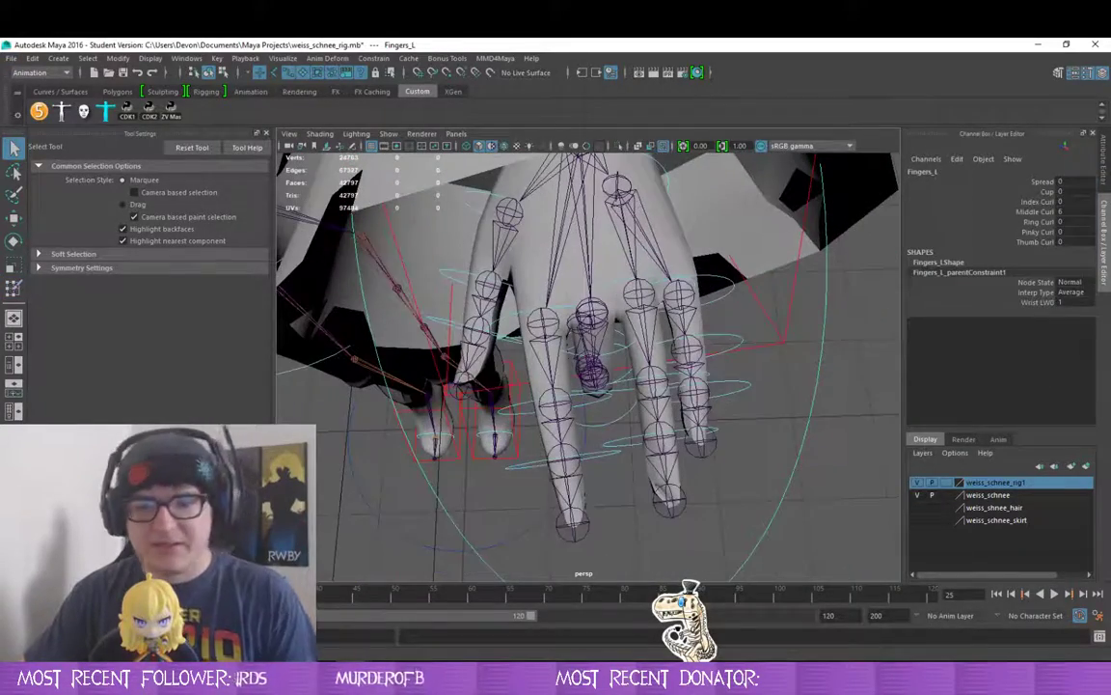
{"action": "left_click", "coordinate": [1076, 212]}
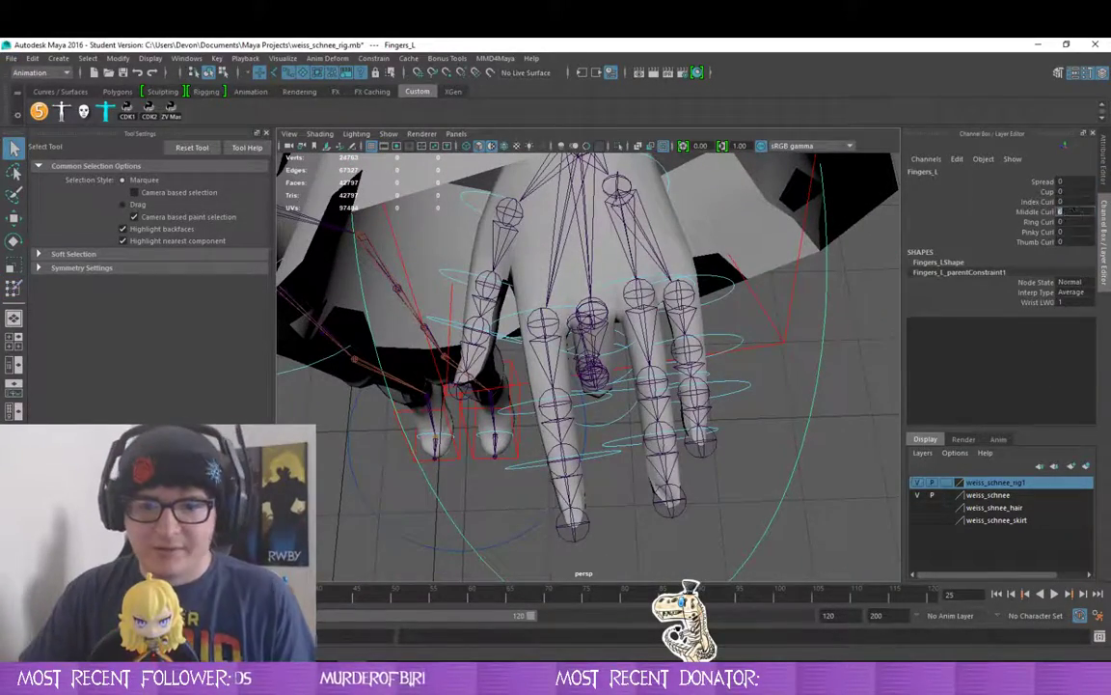
{"action": "type", "text": "0"}
{"action": "key", "text": "Return"}
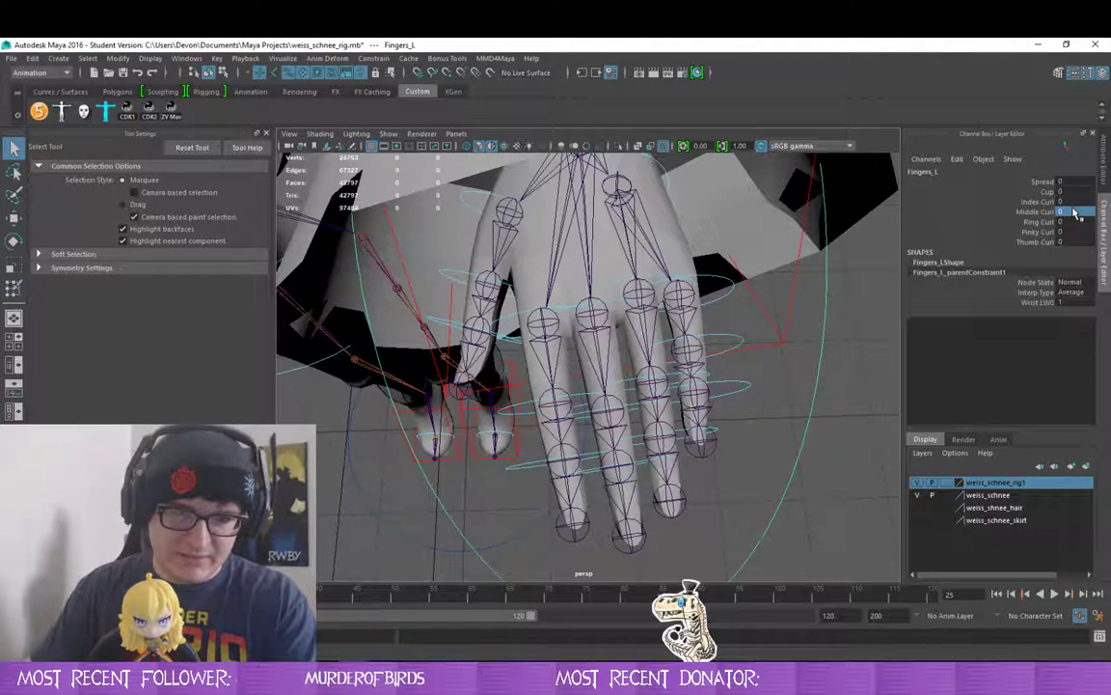
- Set the left finger control's Index Curl to 6 and examine how the bent index finger deforms the hand
{"action": "left_click", "coordinate": [1077, 201]}
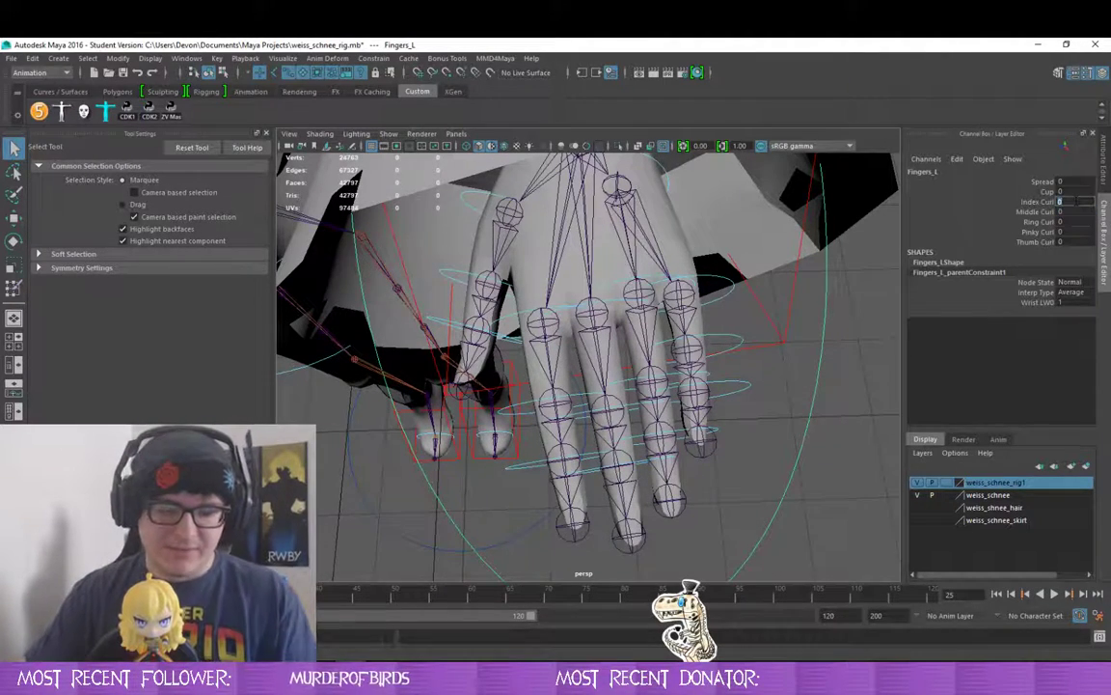
{"action": "type", "text": "6"}
{"action": "key", "text": "Return"}
{"action": "left_click_drag", "start_coordinate": [696, 372], "coordinate": [434, 333]}
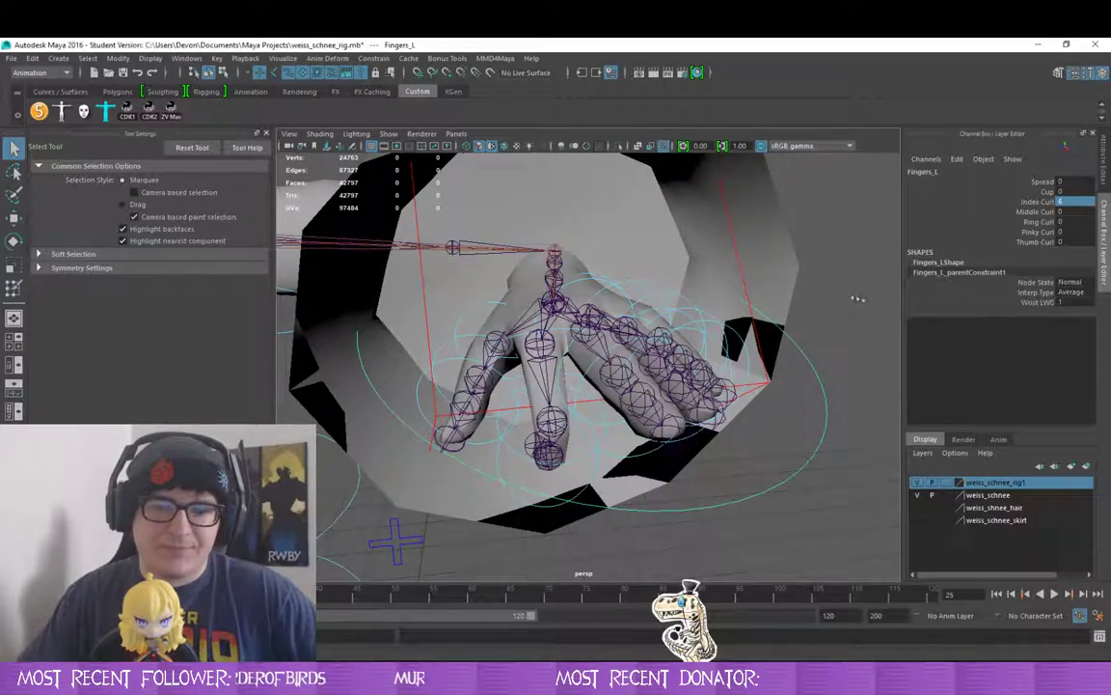
{"action": "left_click_drag", "start_coordinate": [880, 305], "coordinate": [815, 314]}
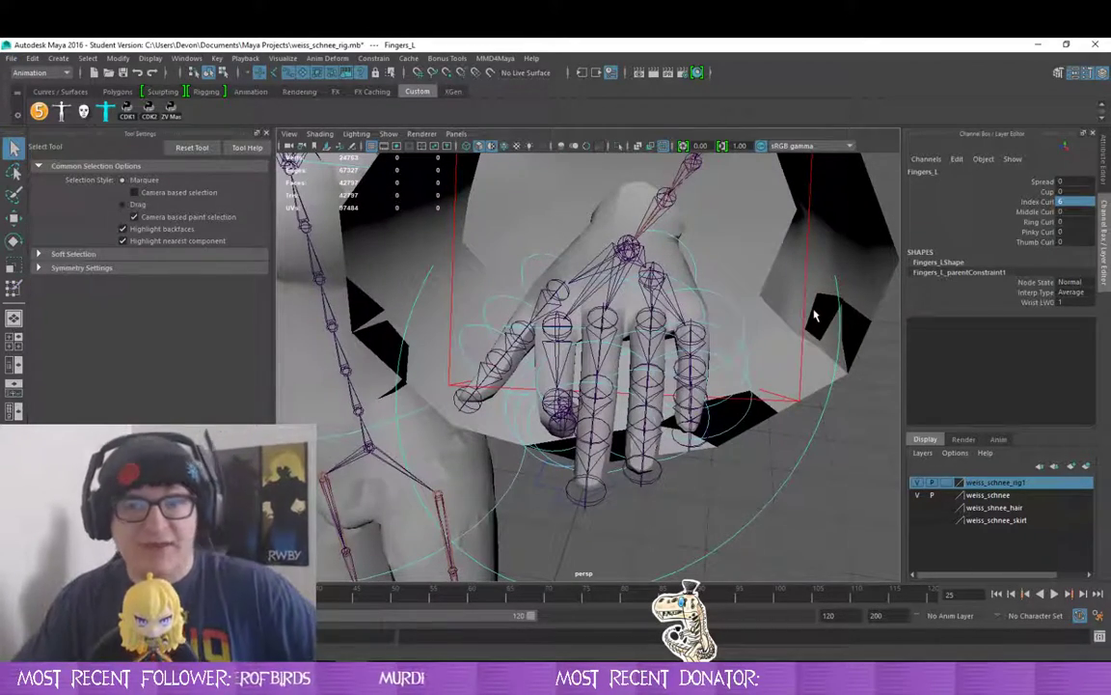
{"action": "left_click_drag", "start_coordinate": [660, 346], "coordinate": [794, 372]}
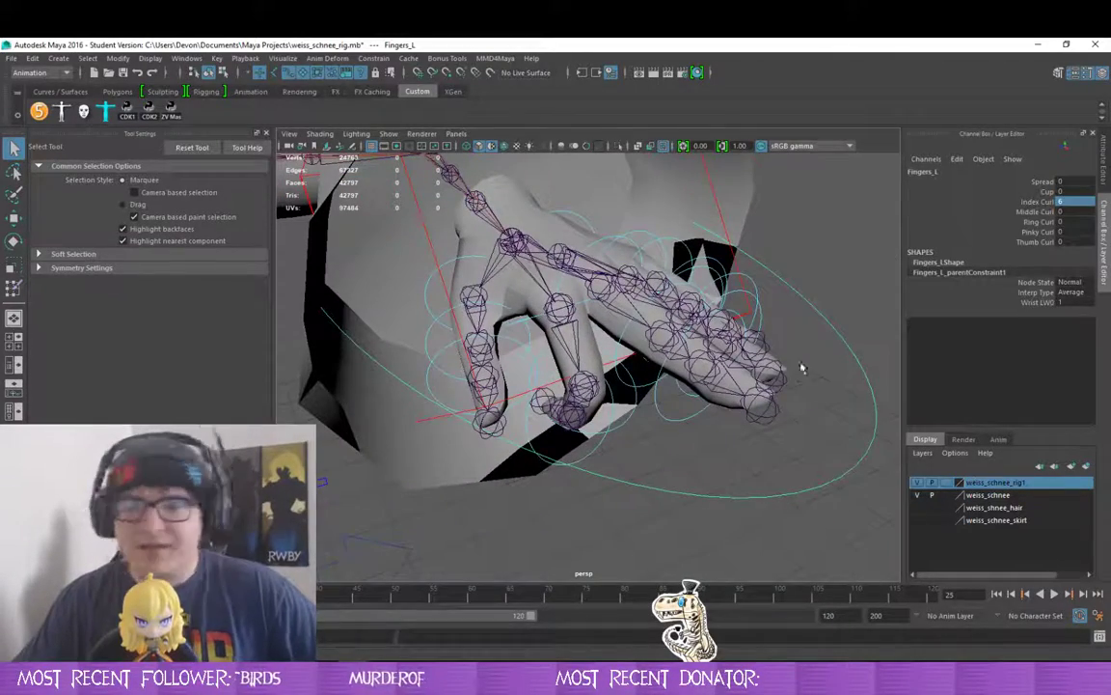
{"action": "left_click", "coordinate": [808, 357]}
{"action": "left_click", "coordinate": [851, 415]}
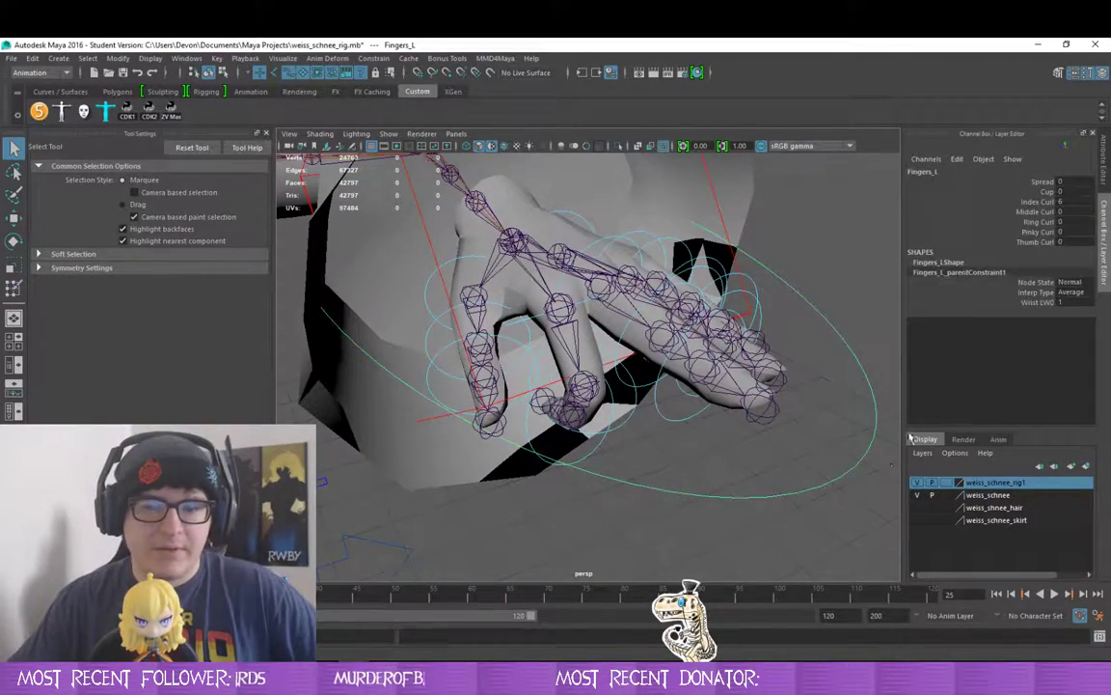
{"action": "left_click", "coordinate": [1072, 202]}
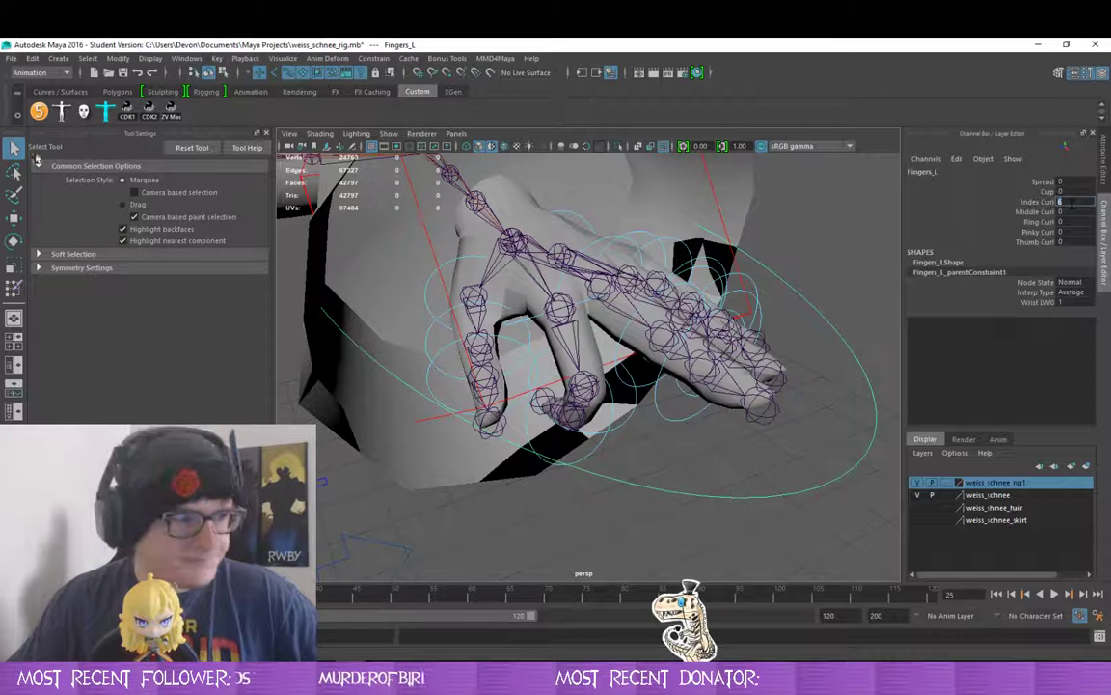
- Resume painting skin weights on the body mesh and erase the second middle joint's weights from the tip of the curled index finger
{"action": "left_click", "coordinate": [430, 202]}
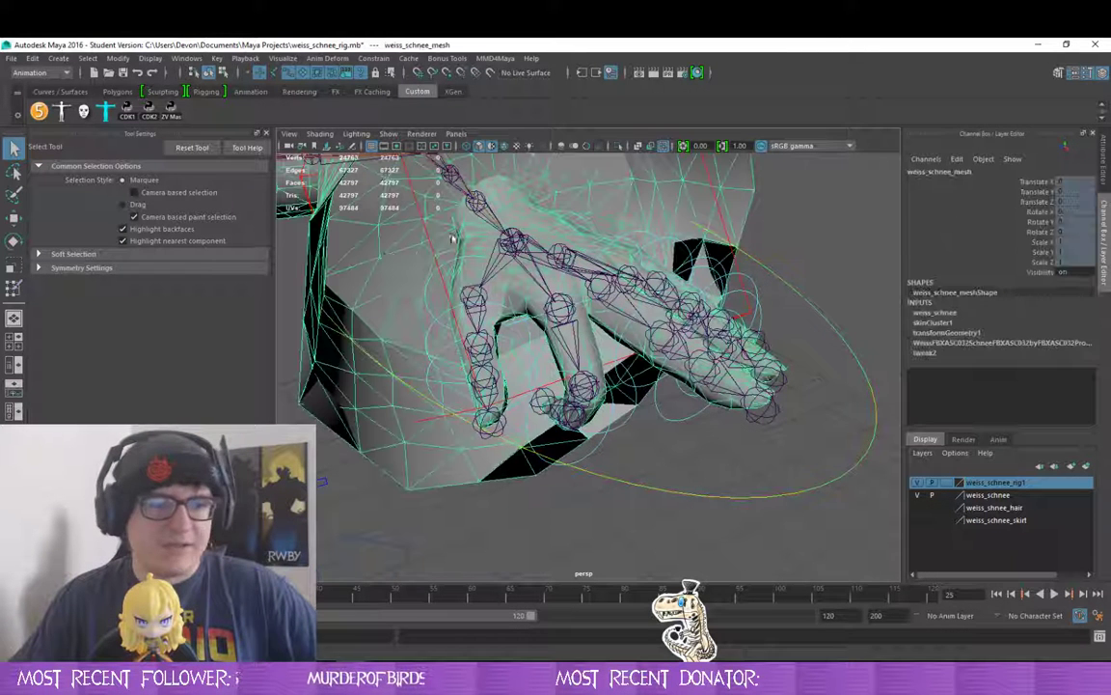
{"action": "left_click", "coordinate": [13, 287]}
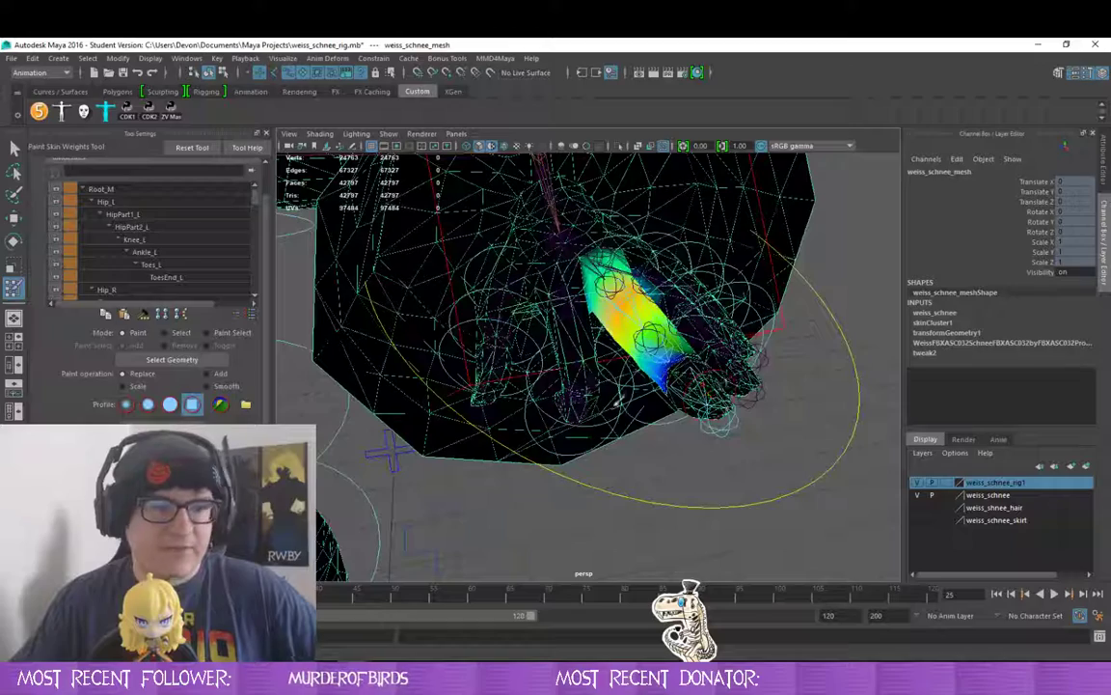
{"action": "scroll", "coordinate": [197, 256], "scroll_direction": "down", "scroll_amount": 6}
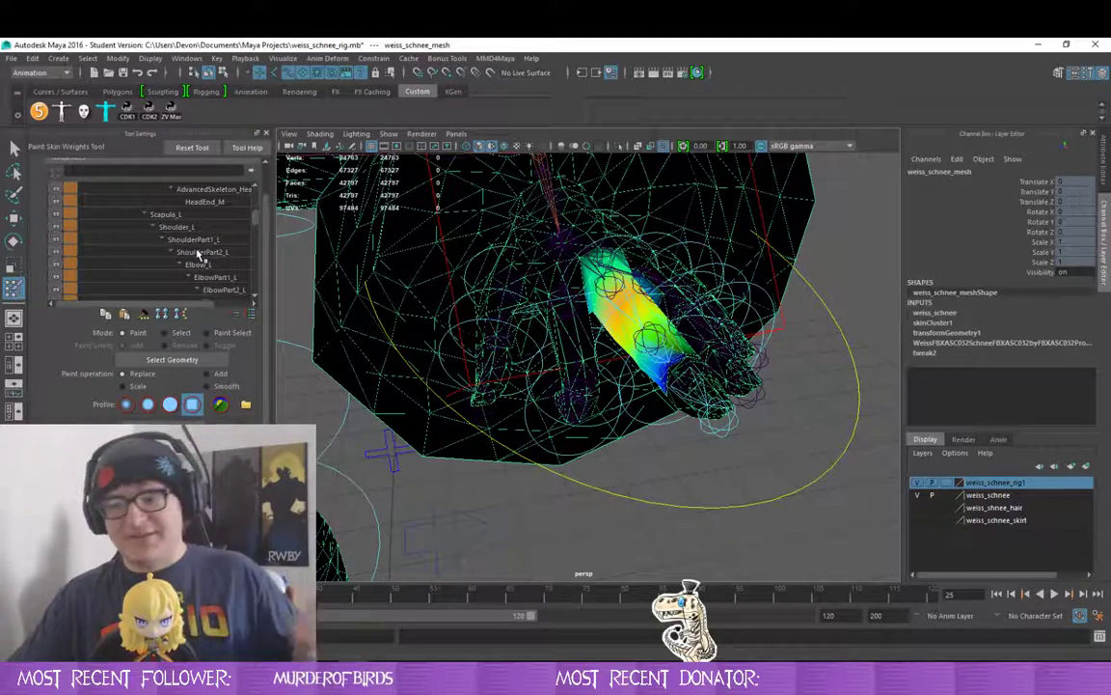
{"action": "scroll", "coordinate": [188, 236], "scroll_direction": "down", "scroll_amount": 6}
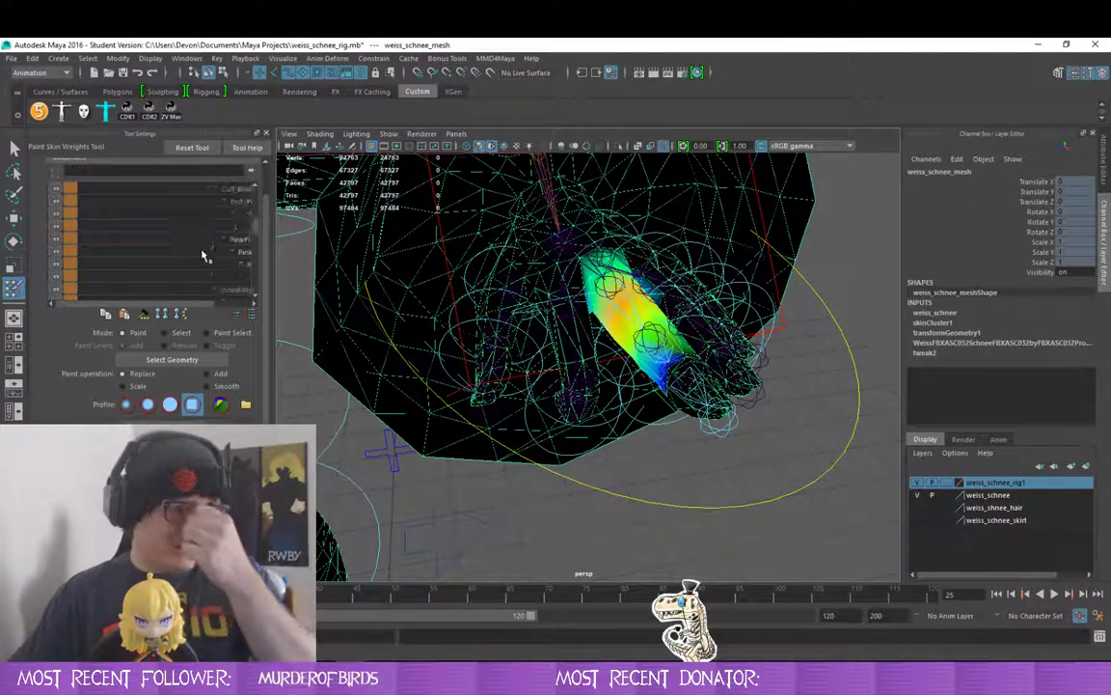
{"action": "left_click", "coordinate": [193, 250]}
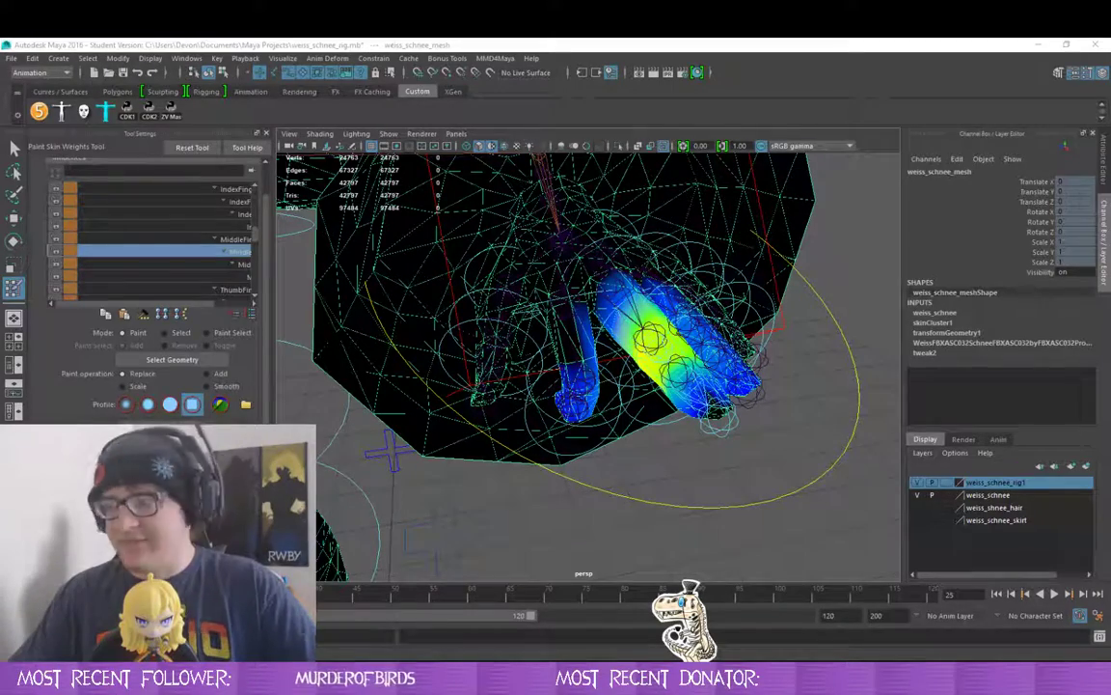
{"action": "mouse_move", "coordinate": [546, 362]}
{"action": "left_mouse_down"}
{"action": "mouse_move", "coordinate": [592, 298]}
{"action": "mouse_move", "coordinate": [590, 394]}
{"action": "mouse_move", "coordinate": [622, 551]}
{"action": "mouse_move", "coordinate": [648, 406]}
{"action": "mouse_move", "coordinate": [677, 347]}
{"action": "left_mouse_up"}
{"action": "scroll", "coordinate": [595, 405], "scroll_direction": "up", "scroll_amount": 5}
{"action": "mouse_move", "coordinate": [591, 417]}
{"action": "left_mouse_down"}
{"action": "mouse_move", "coordinate": [630, 453]}
{"action": "mouse_move", "coordinate": [638, 338]}
{"action": "mouse_move", "coordinate": [633, 351]}
{"action": "mouse_move", "coordinate": [680, 377]}
{"action": "mouse_move", "coordinate": [639, 310]}
{"action": "mouse_move", "coordinate": [686, 361]}
{"action": "left_mouse_up"}
{"action": "left_click_drag", "start_coordinate": [733, 426], "coordinate": [611, 303]}
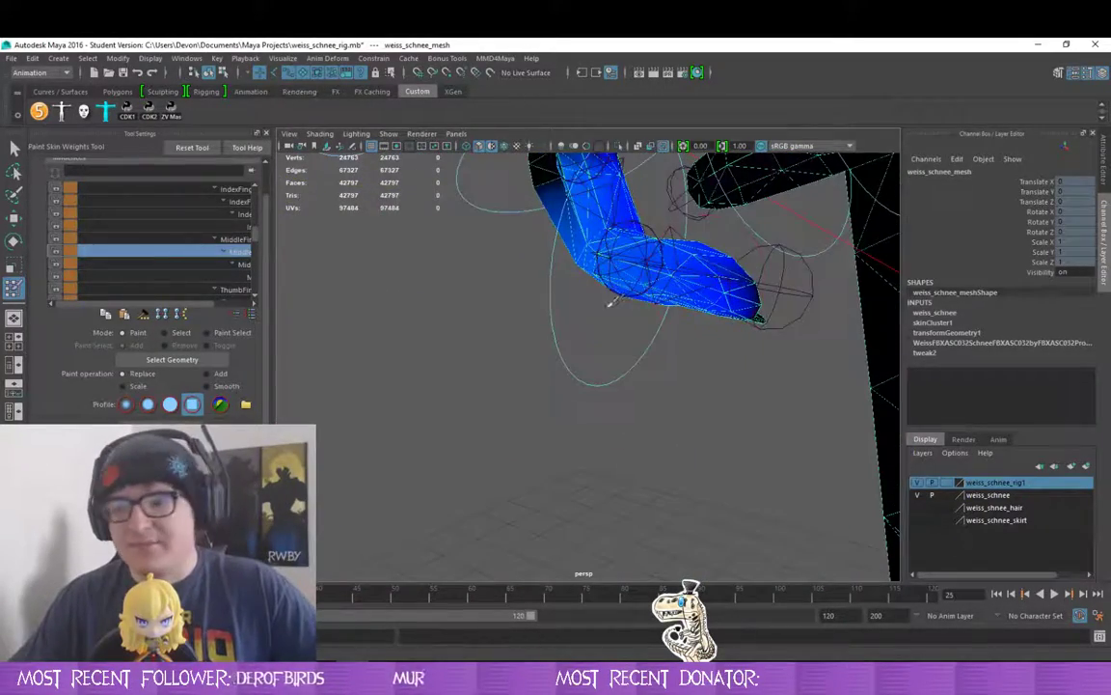
- Erase the second middle joint's remaining weights from the bend and sides of the curled index finger
{"action": "mouse_move", "coordinate": [703, 256]}
{"action": "left_mouse_down"}
{"action": "mouse_move", "coordinate": [706, 304]}
{"action": "mouse_move", "coordinate": [652, 283]}
{"action": "mouse_move", "coordinate": [627, 391]}
{"action": "mouse_move", "coordinate": [590, 391]}
{"action": "mouse_move", "coordinate": [702, 452]}
{"action": "mouse_move", "coordinate": [687, 439]}
{"action": "mouse_move", "coordinate": [510, 413]}
{"action": "left_mouse_up"}
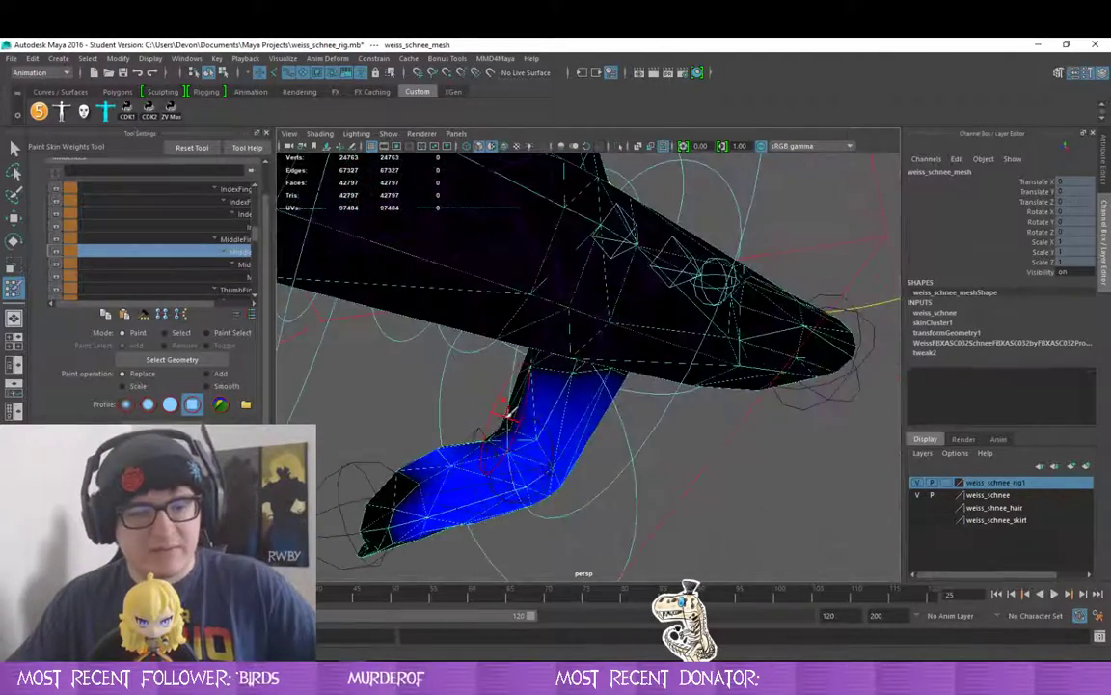
{"action": "mouse_move", "coordinate": [563, 439]}
{"action": "left_mouse_down"}
{"action": "mouse_move", "coordinate": [446, 457]}
{"action": "mouse_move", "coordinate": [442, 444]}
{"action": "mouse_move", "coordinate": [489, 478]}
{"action": "mouse_move", "coordinate": [507, 450]}
{"action": "left_mouse_up"}
{"action": "mouse_move", "coordinate": [531, 268]}
{"action": "left_mouse_down"}
{"action": "mouse_move", "coordinate": [454, 246]}
{"action": "mouse_move", "coordinate": [545, 340]}
{"action": "left_mouse_up"}
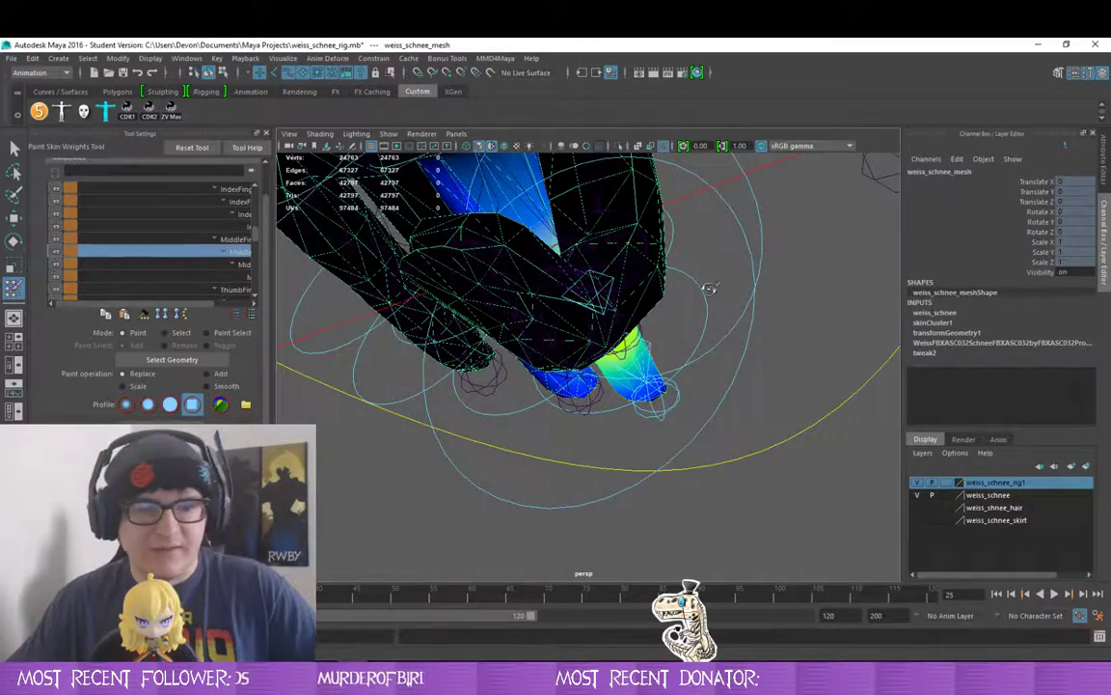
{"action": "left_click_drag", "start_coordinate": [739, 293], "coordinate": [613, 248]}
{"action": "left_click_drag", "start_coordinate": [584, 169], "coordinate": [555, 473]}
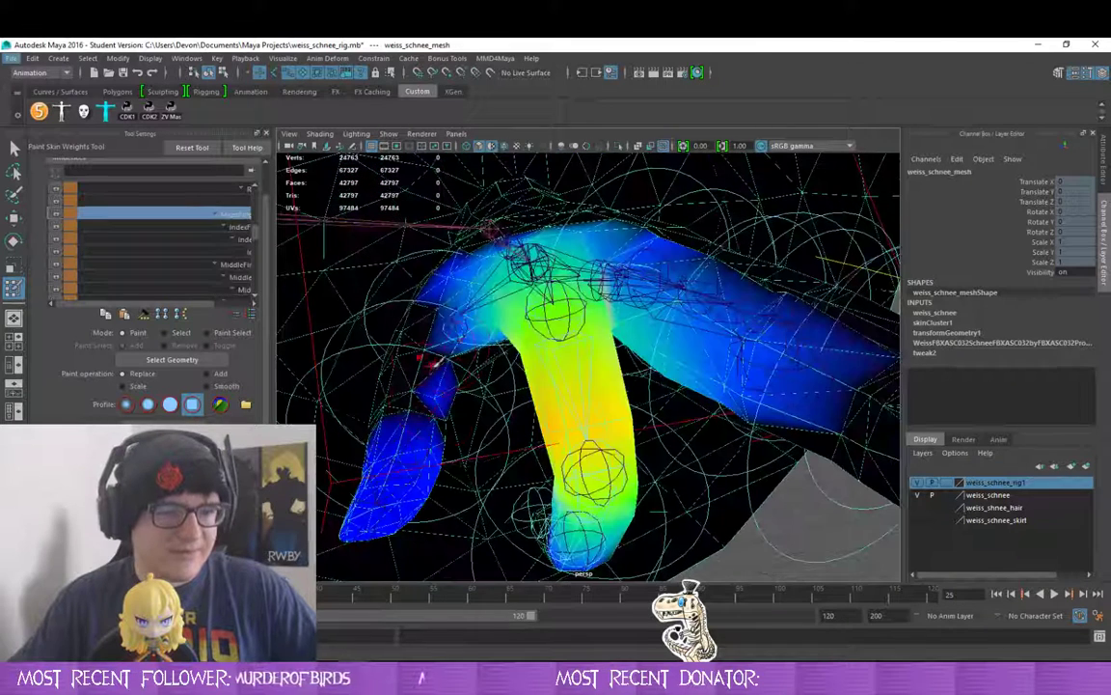
- Erase the first index joint's weights from the thumb, including its base and tip
{"action": "mouse_move", "coordinate": [433, 366]}
{"action": "left_mouse_down"}
{"action": "mouse_move", "coordinate": [404, 398]}
{"action": "mouse_move", "coordinate": [417, 397]}
{"action": "mouse_move", "coordinate": [424, 488]}
{"action": "mouse_move", "coordinate": [363, 531]}
{"action": "mouse_move", "coordinate": [480, 503]}
{"action": "mouse_move", "coordinate": [521, 397]}
{"action": "mouse_move", "coordinate": [595, 322]}
{"action": "mouse_move", "coordinate": [621, 231]}
{"action": "mouse_move", "coordinate": [554, 218]}
{"action": "mouse_move", "coordinate": [464, 355]}
{"action": "left_mouse_up"}
{"action": "left_click_drag", "start_coordinate": [414, 283], "coordinate": [448, 310]}
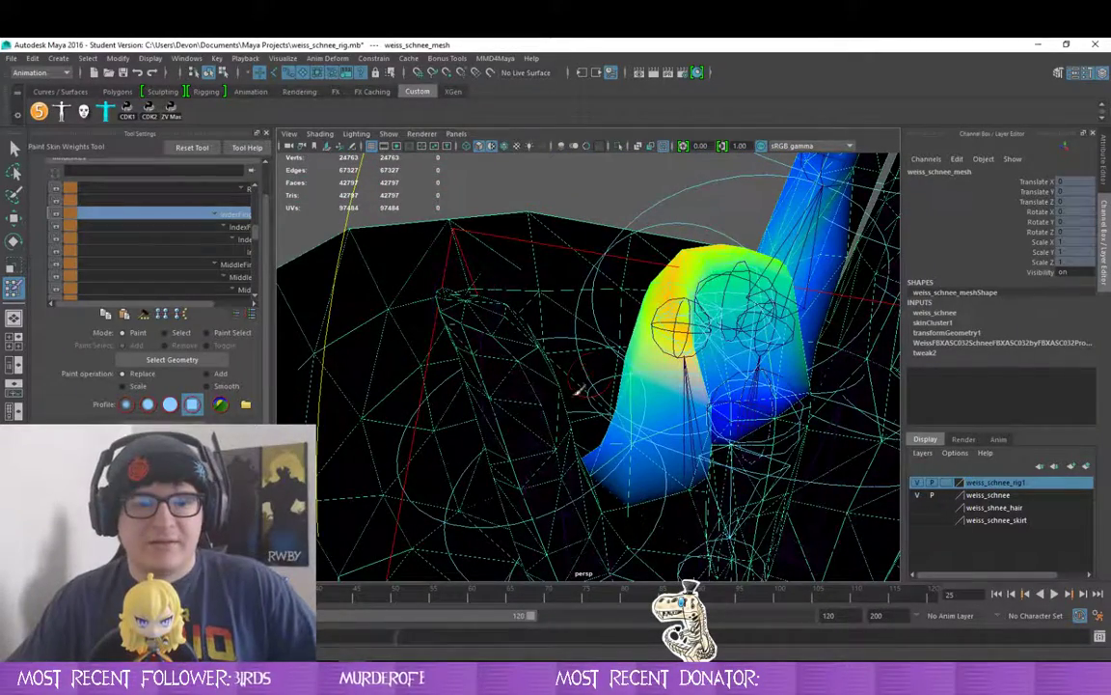
{"action": "mouse_move", "coordinate": [511, 344]}
{"action": "left_mouse_down"}
{"action": "mouse_move", "coordinate": [822, 479]}
{"action": "mouse_move", "coordinate": [651, 349]}
{"action": "left_mouse_up"}
{"action": "left_click_drag", "start_coordinate": [705, 462], "coordinate": [677, 476]}
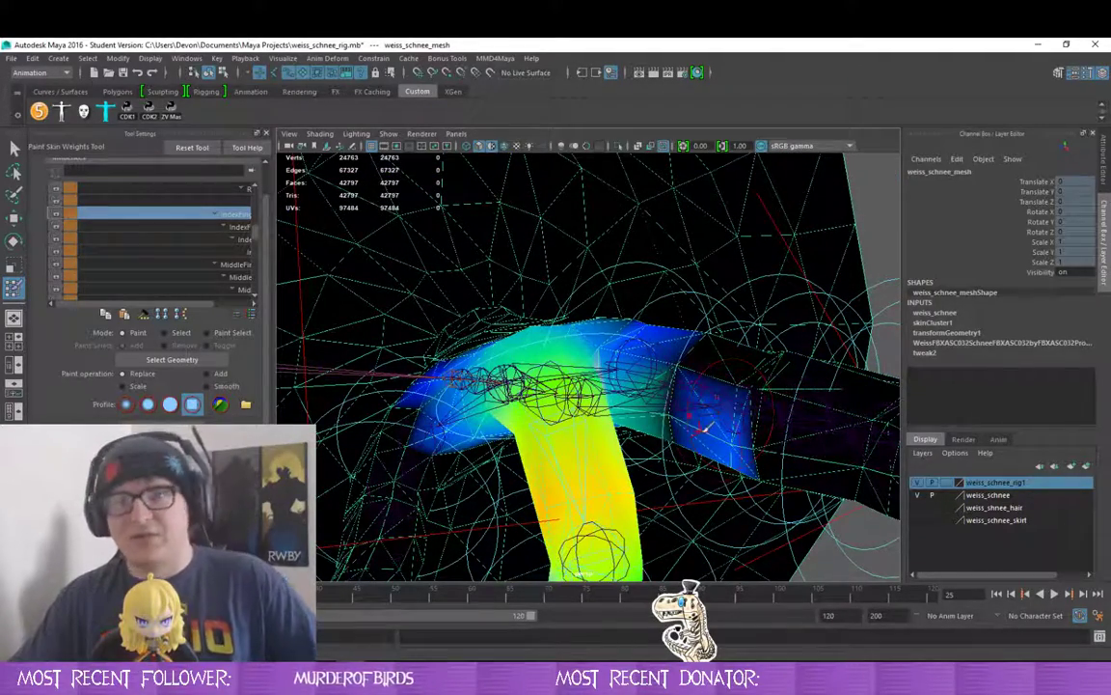
- Erase the first index joint's weights from the middle finger and from the thumb side of the back of the hand
{"action": "left_click_drag", "start_coordinate": [707, 425], "coordinate": [715, 471]}
{"action": "mouse_move", "coordinate": [743, 357]}
{"action": "left_mouse_down"}
{"action": "mouse_move", "coordinate": [702, 404]}
{"action": "mouse_move", "coordinate": [701, 350]}
{"action": "left_mouse_up"}
{"action": "left_click_drag", "start_coordinate": [702, 247], "coordinate": [752, 312]}
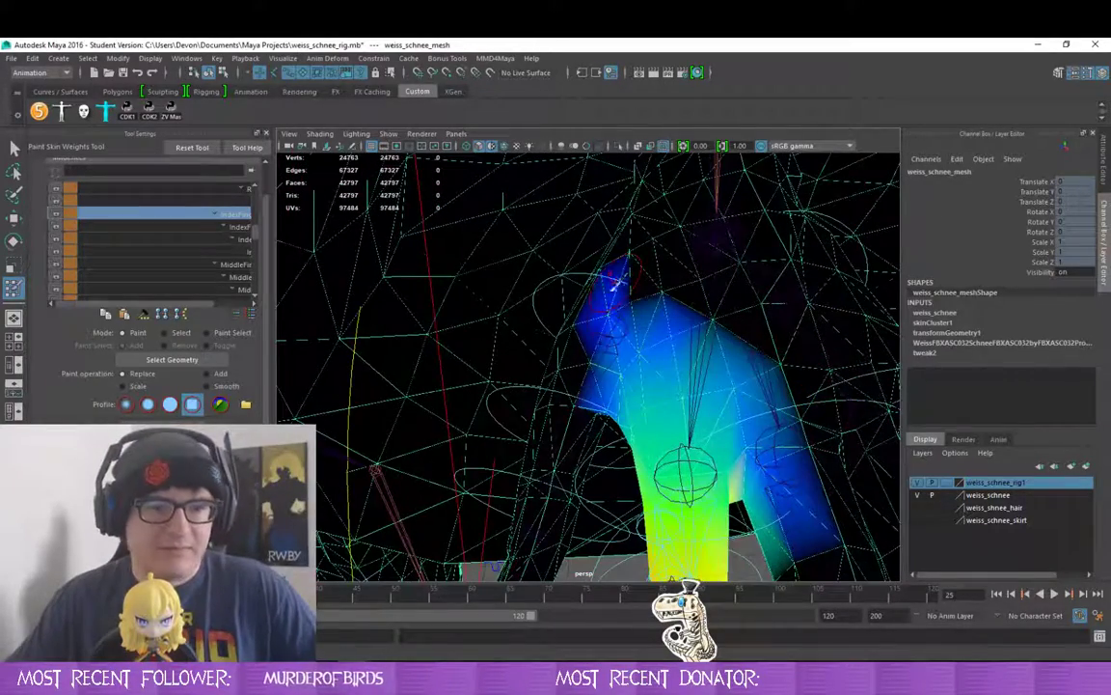
{"action": "left_click_drag", "start_coordinate": [617, 286], "coordinate": [590, 379]}
{"action": "left_click_drag", "start_coordinate": [653, 333], "coordinate": [809, 455]}
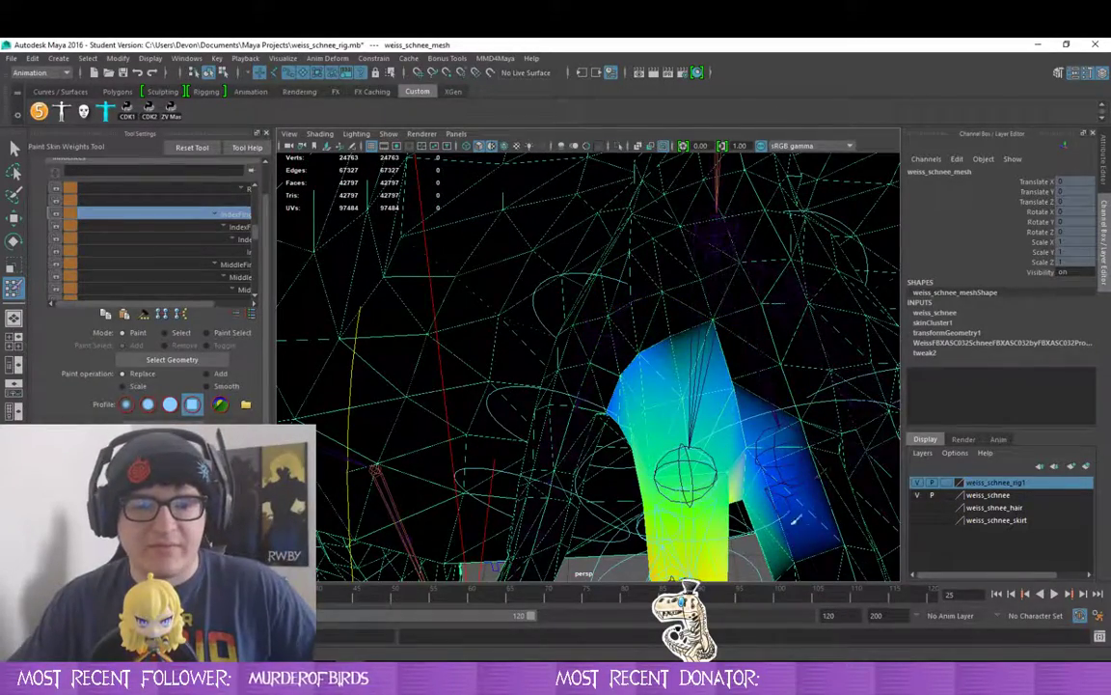
{"action": "mouse_move", "coordinate": [794, 519]}
{"action": "left_mouse_down"}
{"action": "mouse_move", "coordinate": [719, 453]}
{"action": "mouse_move", "coordinate": [768, 572]}
{"action": "mouse_move", "coordinate": [737, 404]}
{"action": "mouse_move", "coordinate": [761, 546]}
{"action": "mouse_move", "coordinate": [598, 231]}
{"action": "mouse_move", "coordinate": [691, 424]}
{"action": "left_mouse_up"}
- Erase the first index joint's leftover weights from the underside of the middle finger and the palm beside the index base
{"action": "scroll", "coordinate": [795, 543], "scroll_direction": "down", "scroll_amount": 5}
{"action": "scroll", "coordinate": [598, 232], "scroll_direction": "up", "scroll_amount": 4}
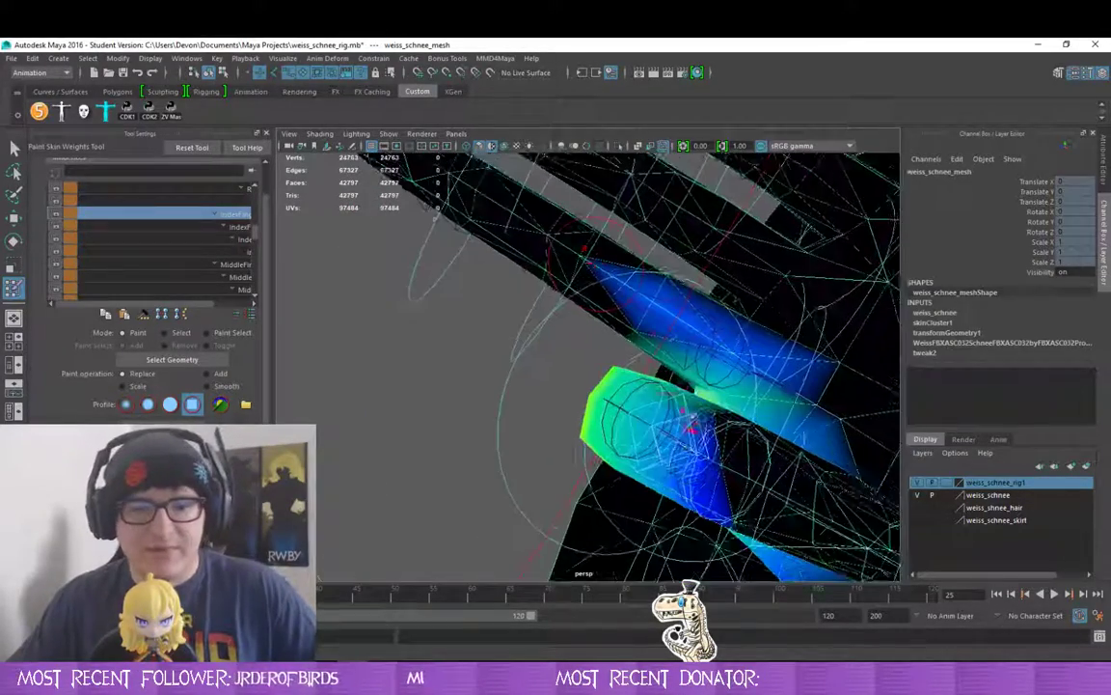
{"action": "left_click_drag", "start_coordinate": [650, 292], "coordinate": [751, 364]}
{"action": "mouse_move", "coordinate": [706, 319]}
{"action": "left_mouse_down"}
{"action": "mouse_move", "coordinate": [685, 290]}
{"action": "mouse_move", "coordinate": [839, 304]}
{"action": "mouse_move", "coordinate": [623, 363]}
{"action": "mouse_move", "coordinate": [582, 398]}
{"action": "mouse_move", "coordinate": [397, 464]}
{"action": "left_mouse_up"}
{"action": "scroll", "coordinate": [620, 365], "scroll_direction": "up", "scroll_amount": 3}
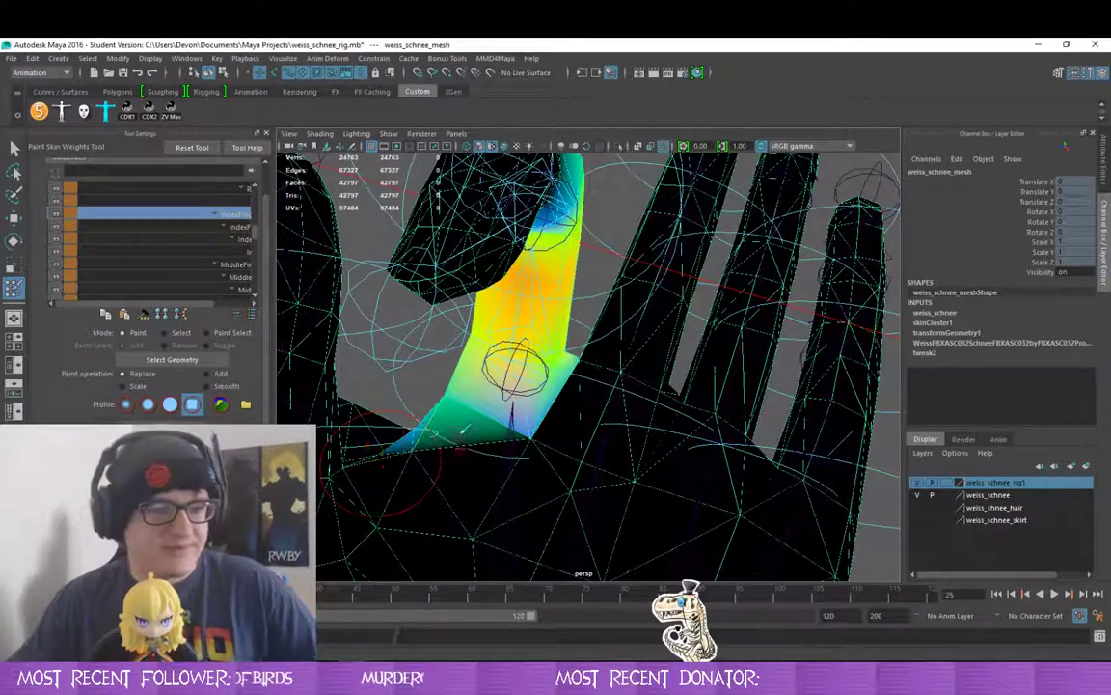
{"action": "mouse_move", "coordinate": [633, 248]}
{"action": "left_mouse_down", "text": "alt"}
{"action": "mouse_move", "coordinate": [625, 390]}
{"action": "mouse_move", "coordinate": [633, 340]}
{"action": "mouse_move", "coordinate": [633, 352]}
{"action": "mouse_move", "coordinate": [713, 382]}
{"action": "mouse_move", "coordinate": [725, 352]}
{"action": "mouse_move", "coordinate": [712, 307]}
{"action": "mouse_move", "coordinate": [764, 293]}
{"action": "left_mouse_up", "text": "alt"}
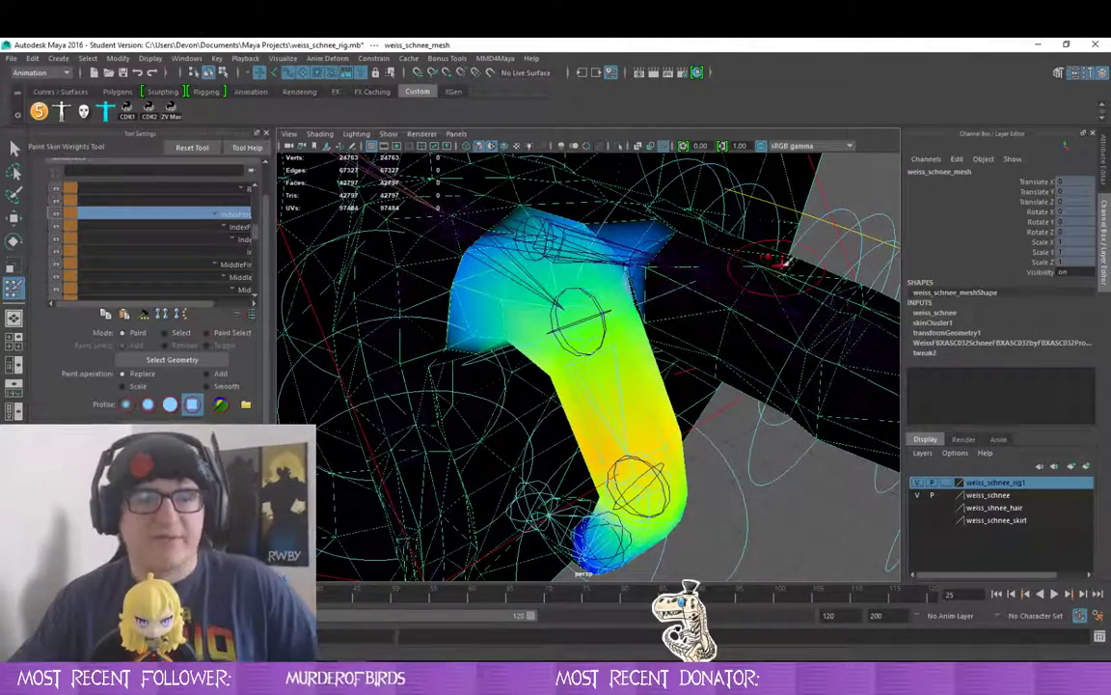
{"action": "left_click_drag", "start_coordinate": [763, 259], "coordinate": [719, 279], "text": "alt"}
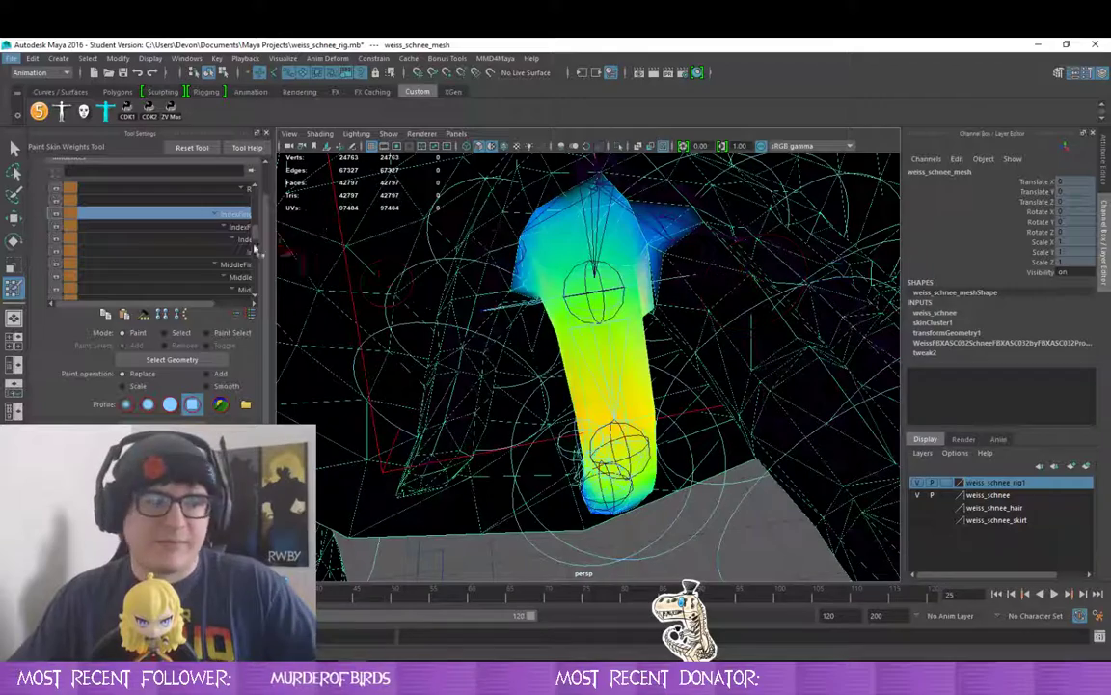
- Switch to the third index joint and erase its weights from the neighbouring middle finger
{"action": "left_click", "coordinate": [197, 237]}
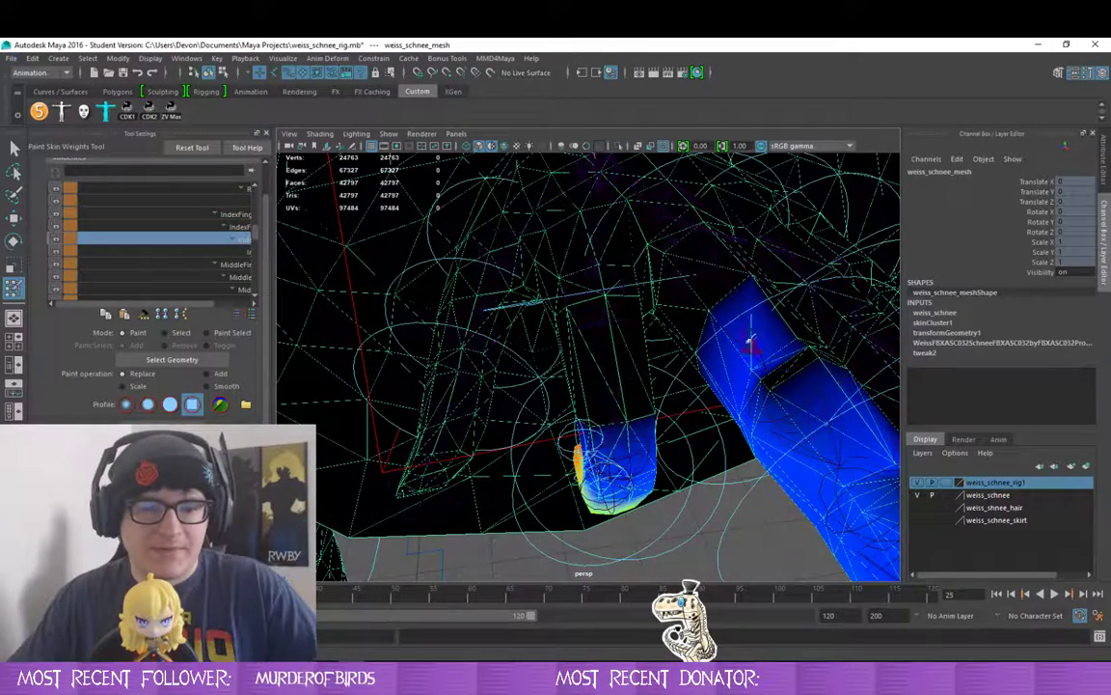
{"action": "mouse_move", "coordinate": [723, 436]}
{"action": "left_mouse_down"}
{"action": "mouse_move", "coordinate": [783, 458]}
{"action": "mouse_move", "coordinate": [743, 303]}
{"action": "left_mouse_up"}
{"action": "mouse_move", "coordinate": [764, 237]}
{"action": "left_mouse_down"}
{"action": "mouse_move", "coordinate": [851, 280]}
{"action": "mouse_move", "coordinate": [850, 252]}
{"action": "mouse_move", "coordinate": [781, 298]}
{"action": "mouse_move", "coordinate": [786, 345]}
{"action": "left_mouse_up"}
{"action": "mouse_move", "coordinate": [790, 301]}
{"action": "left_mouse_down", "text": "alt"}
{"action": "mouse_move", "coordinate": [735, 320]}
{"action": "mouse_move", "coordinate": [657, 229]}
{"action": "left_mouse_up", "text": "alt"}
{"action": "mouse_move", "coordinate": [678, 388]}
{"action": "left_mouse_down", "text": "alt"}
{"action": "mouse_move", "coordinate": [684, 356]}
{"action": "mouse_move", "coordinate": [785, 459]}
{"action": "left_mouse_up", "text": "alt"}
{"action": "mouse_move", "coordinate": [675, 356]}
{"action": "left_mouse_down"}
{"action": "mouse_move", "coordinate": [714, 196]}
{"action": "mouse_move", "coordinate": [707, 265]}
{"action": "mouse_move", "coordinate": [625, 318]}
{"action": "mouse_move", "coordinate": [607, 485]}
{"action": "left_mouse_up"}
{"action": "mouse_move", "coordinate": [707, 394]}
{"action": "left_mouse_down", "text": "alt"}
{"action": "mouse_move", "coordinate": [711, 427]}
{"action": "mouse_move", "coordinate": [698, 449]}
{"action": "mouse_move", "coordinate": [685, 382]}
{"action": "left_mouse_up", "text": "alt"}
- Switch to the fourth index joint and erase its weights from the fingers beside the index finger
{"action": "left_click", "coordinate": [196, 251]}
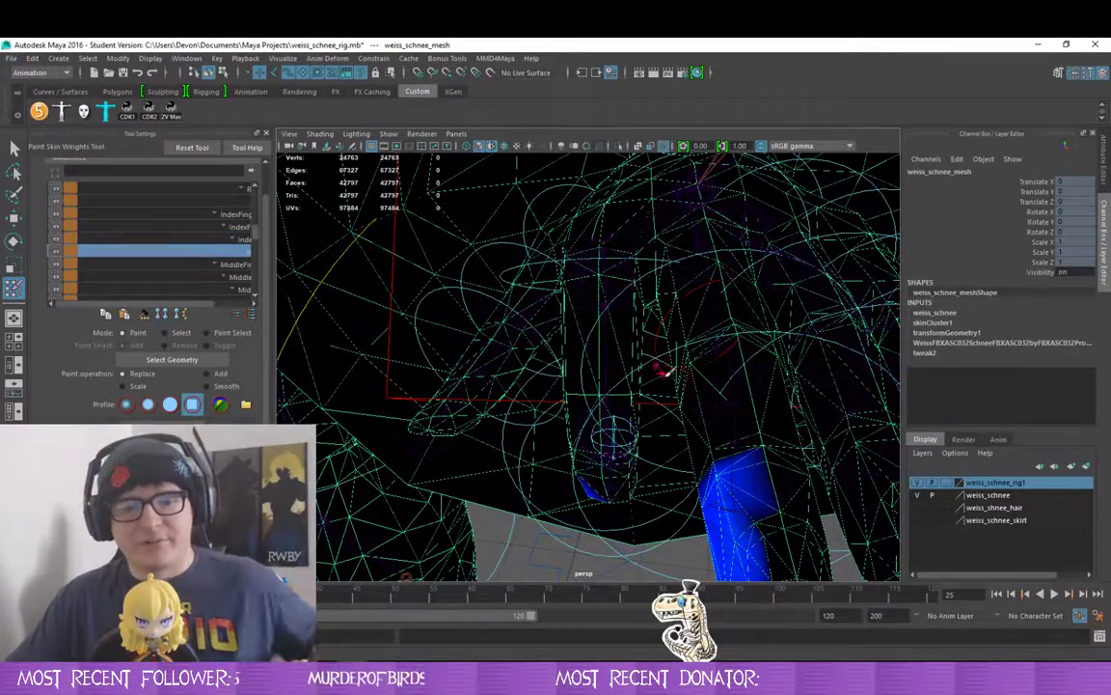
{"action": "mouse_move", "coordinate": [662, 367]}
{"action": "left_mouse_down", "text": "alt"}
{"action": "mouse_move", "coordinate": [729, 365]}
{"action": "mouse_move", "coordinate": [769, 330]}
{"action": "mouse_move", "coordinate": [711, 311]}
{"action": "mouse_move", "coordinate": [814, 287]}
{"action": "left_mouse_up", "text": "alt"}
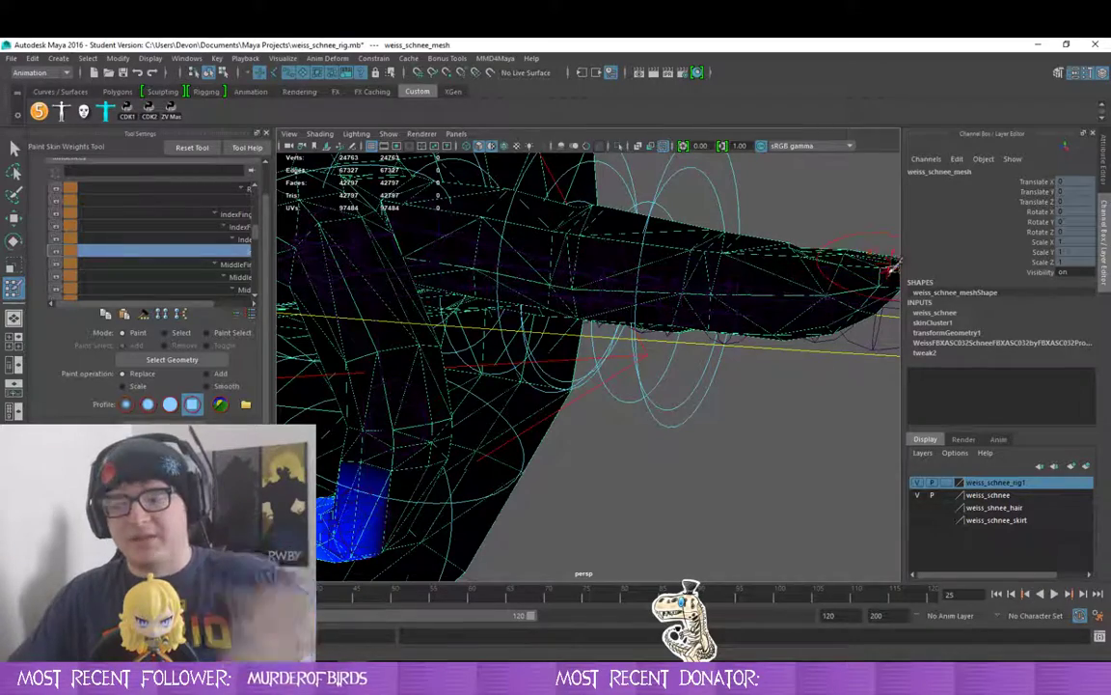
{"action": "left_click_drag", "start_coordinate": [794, 318], "coordinate": [546, 297]}
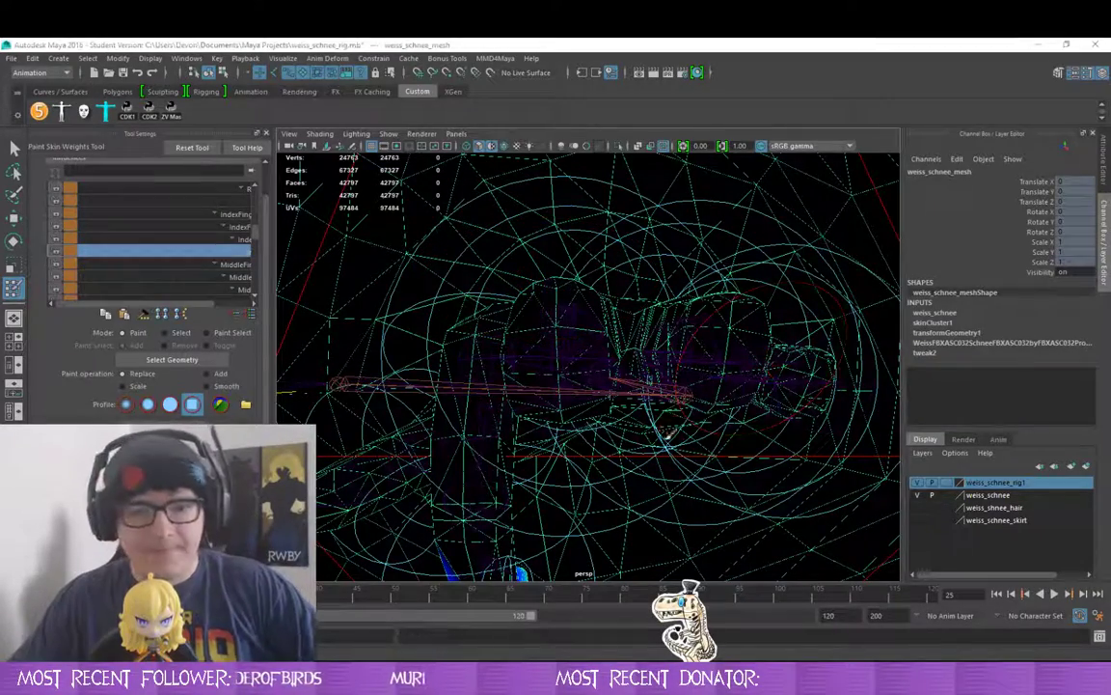
{"action": "left_click_drag", "start_coordinate": [666, 443], "coordinate": [620, 421]}
{"action": "mouse_move", "coordinate": [690, 466]}
{"action": "left_mouse_down"}
{"action": "mouse_move", "coordinate": [604, 344]}
{"action": "mouse_move", "coordinate": [687, 361]}
{"action": "mouse_move", "coordinate": [749, 356]}
{"action": "mouse_move", "coordinate": [550, 315]}
{"action": "mouse_move", "coordinate": [557, 298]}
{"action": "mouse_move", "coordinate": [722, 328]}
{"action": "mouse_move", "coordinate": [598, 363]}
{"action": "left_mouse_up"}
- Erase the fourth index joint's weights from the curled index finger up to its tip
{"action": "left_click_drag", "start_coordinate": [639, 405], "coordinate": [696, 302]}
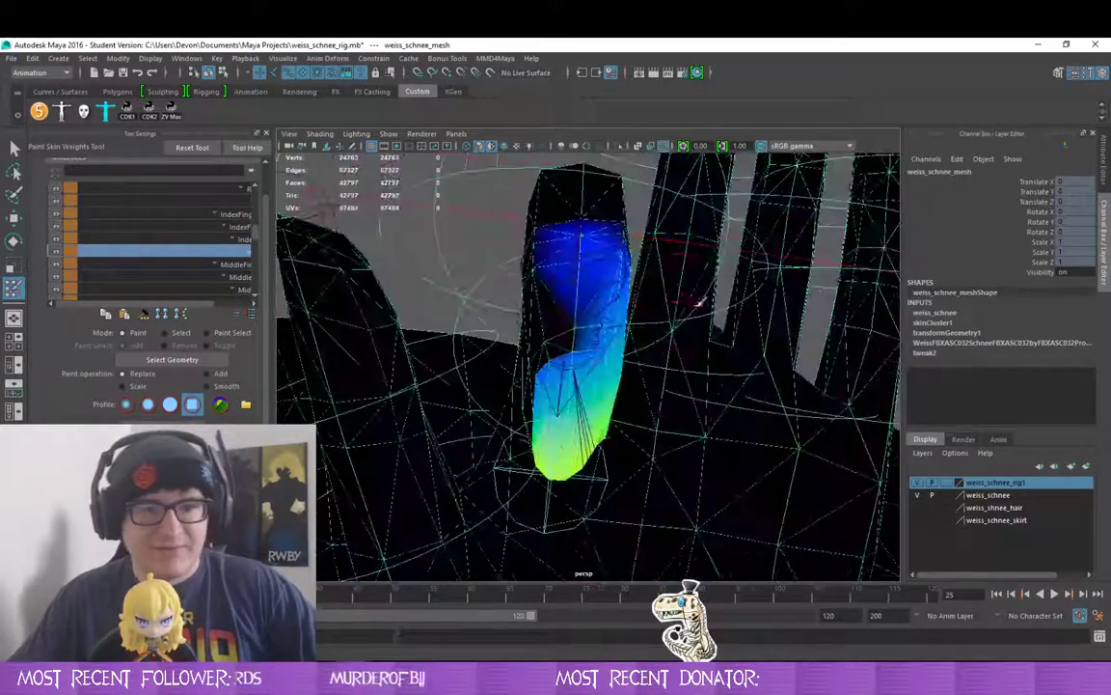
{"action": "mouse_move", "coordinate": [571, 207]}
{"action": "left_mouse_down"}
{"action": "mouse_move", "coordinate": [540, 381]}
{"action": "mouse_move", "coordinate": [555, 403]}
{"action": "mouse_move", "coordinate": [466, 298]}
{"action": "mouse_move", "coordinate": [679, 415]}
{"action": "mouse_move", "coordinate": [665, 391]}
{"action": "mouse_move", "coordinate": [620, 385]}
{"action": "mouse_move", "coordinate": [627, 319]}
{"action": "mouse_move", "coordinate": [693, 294]}
{"action": "left_mouse_up"}
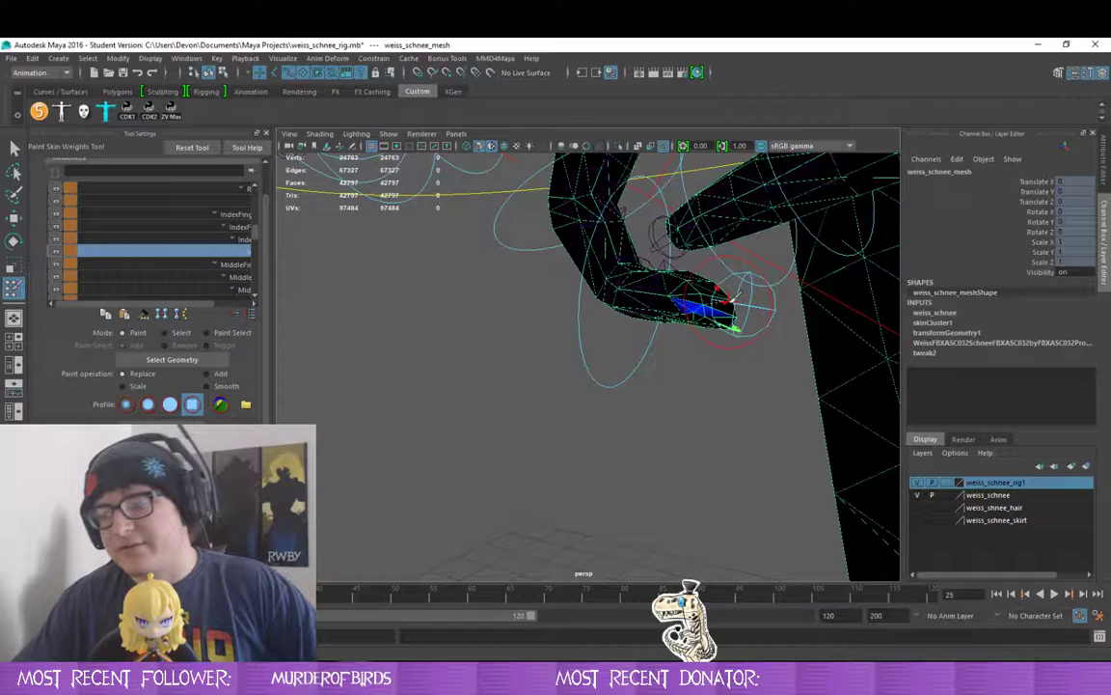
{"action": "mouse_move", "coordinate": [735, 298]}
{"action": "left_mouse_down"}
{"action": "mouse_move", "coordinate": [535, 287]}
{"action": "mouse_move", "coordinate": [663, 331]}
{"action": "mouse_move", "coordinate": [598, 346]}
{"action": "left_mouse_up"}
{"action": "scroll", "coordinate": [663, 331], "scroll_direction": "down", "scroll_amount": 5}
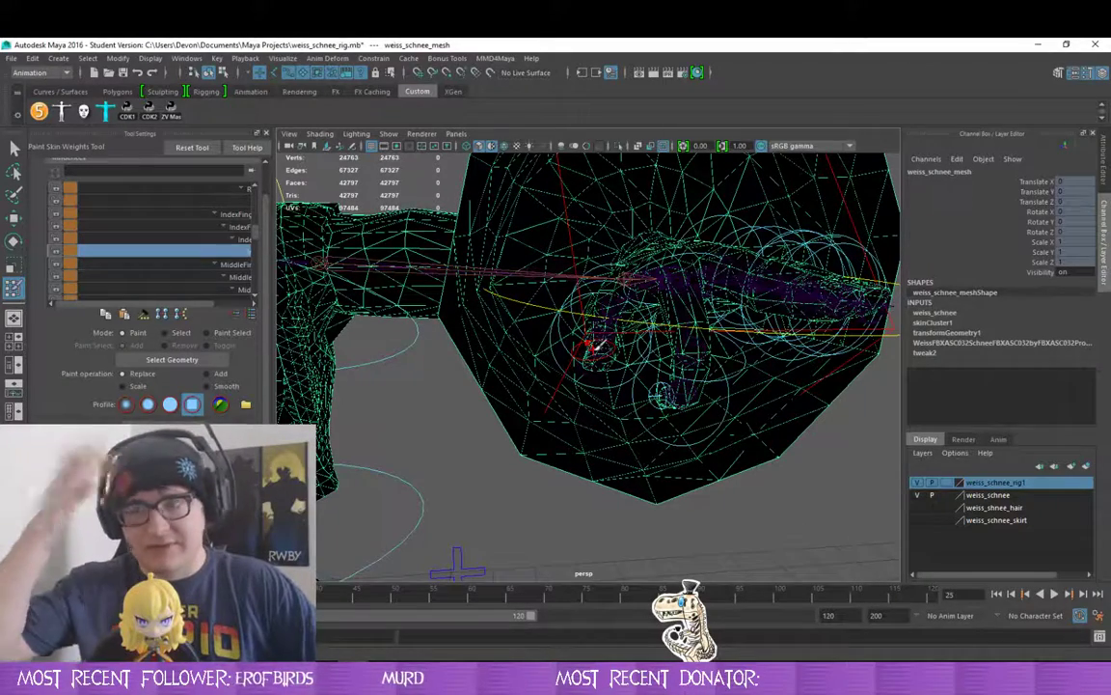
- Show the first middle finger joint's weights, and switch to the second middle finger joint of the left hand
{"action": "left_click", "coordinate": [190, 266]}
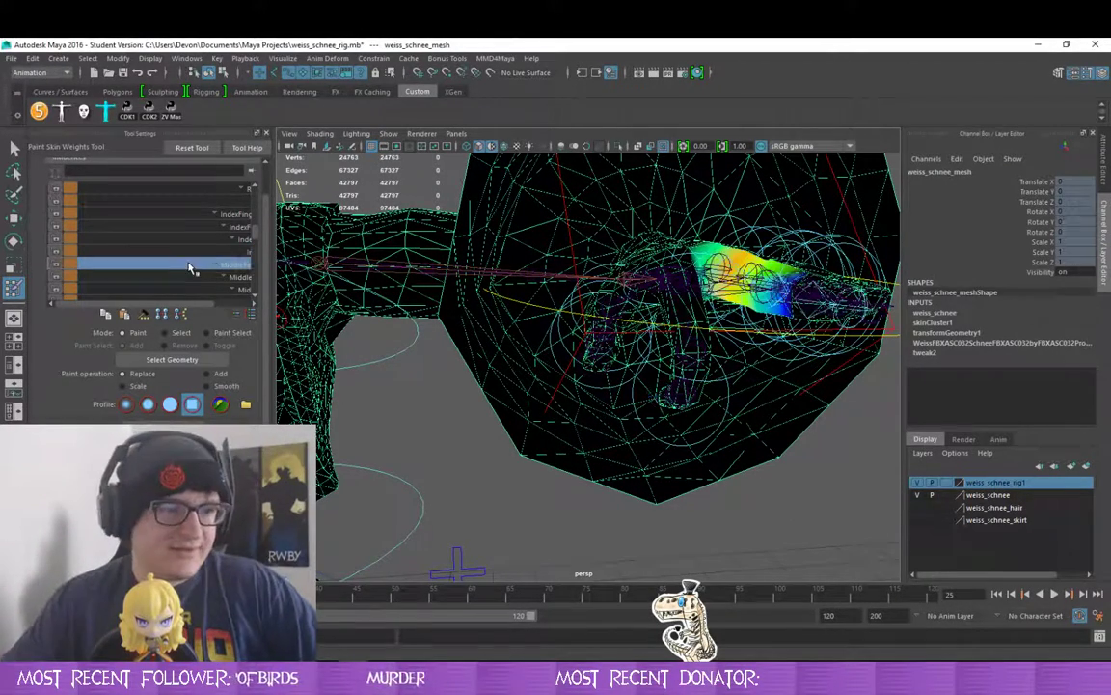
{"action": "left_click", "coordinate": [212, 278]}
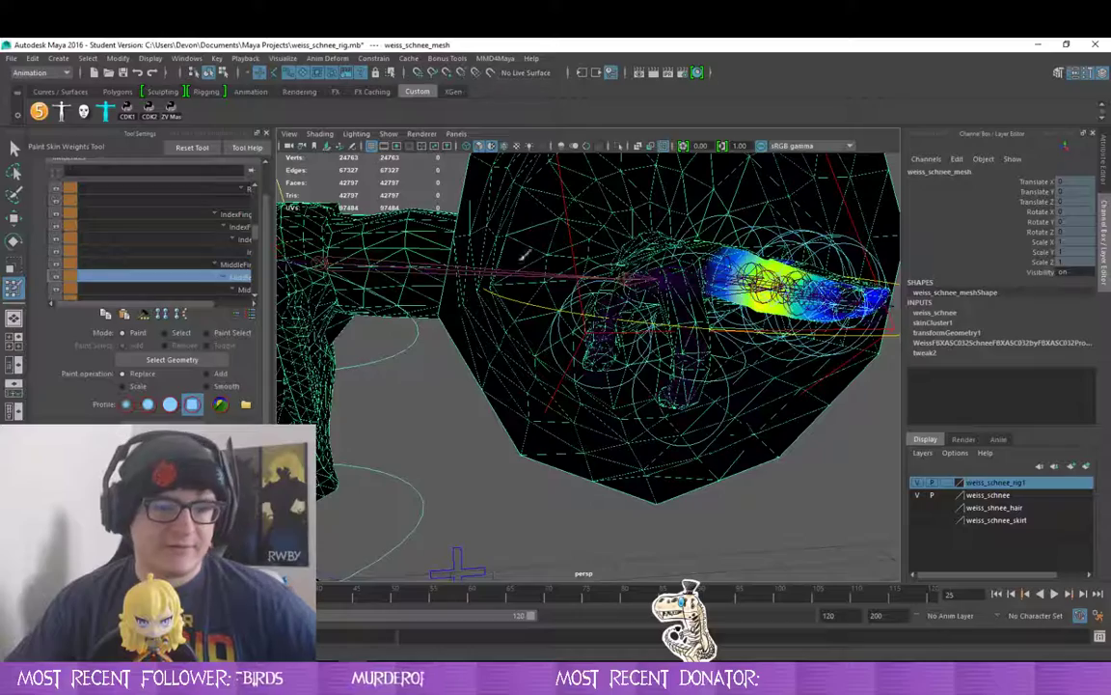
{"action": "left_click_drag", "start_coordinate": [570, 222], "coordinate": [701, 307]}
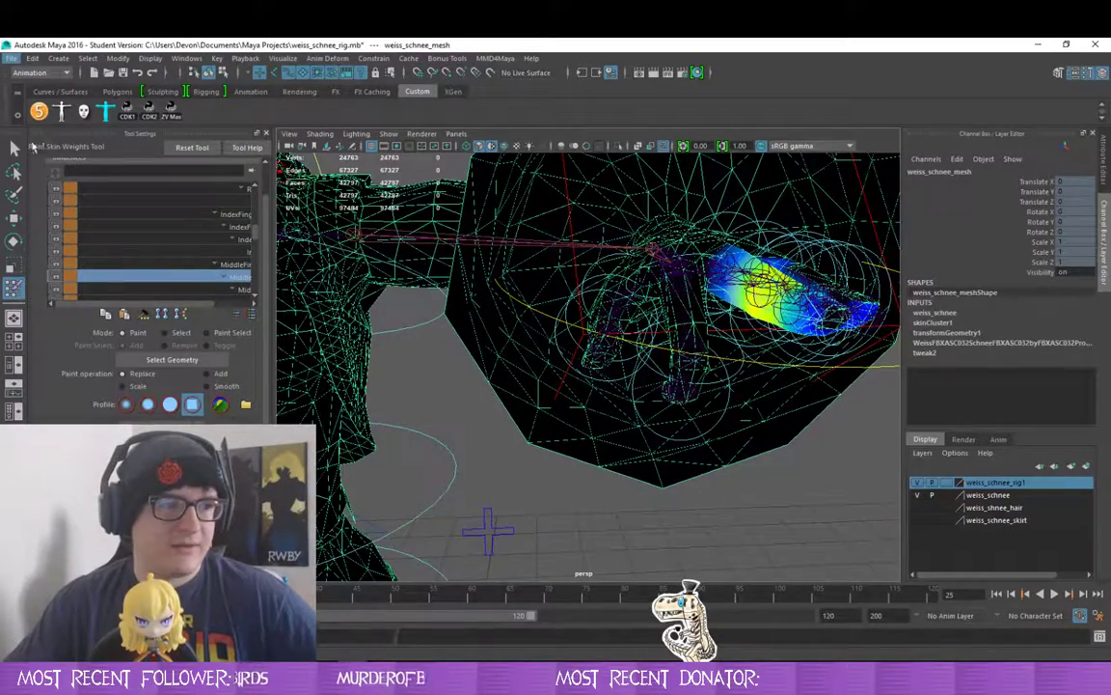
- Set Index Curl to 0 and Middle Curl to 6 on the left hand's finger control
{"action": "left_click", "coordinate": [14, 148]}
{"action": "scroll", "coordinate": [540, 328], "scroll_direction": "down", "scroll_amount": 3}
{"action": "left_click_drag", "start_coordinate": [569, 338], "coordinate": [687, 470]}
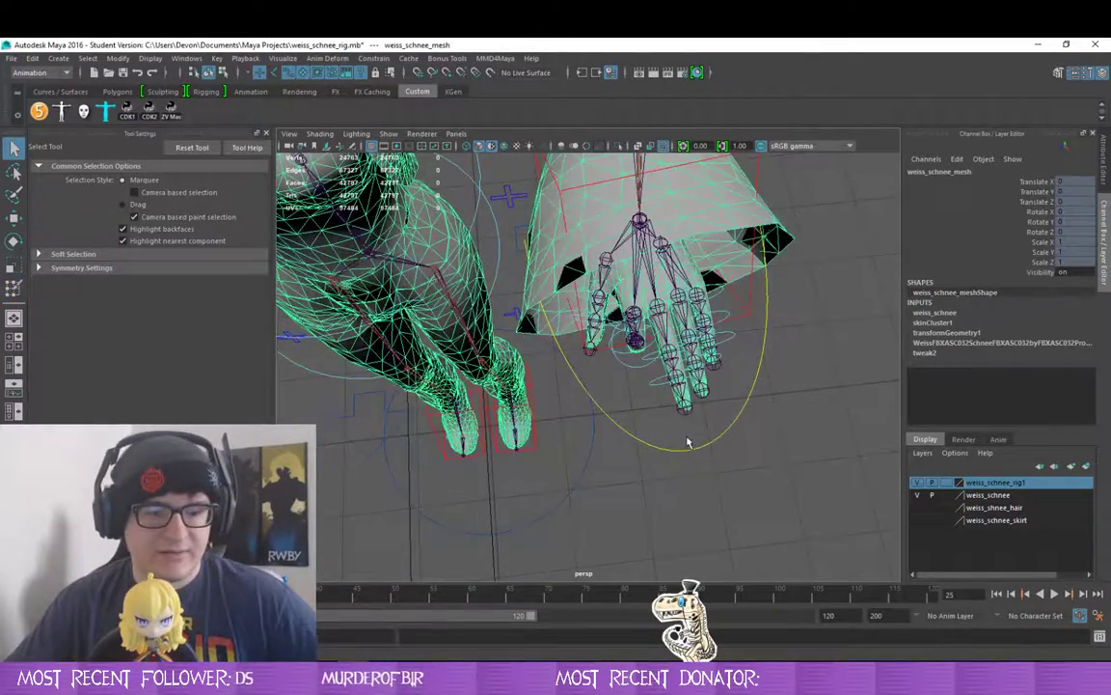
{"action": "left_click", "coordinate": [686, 442]}
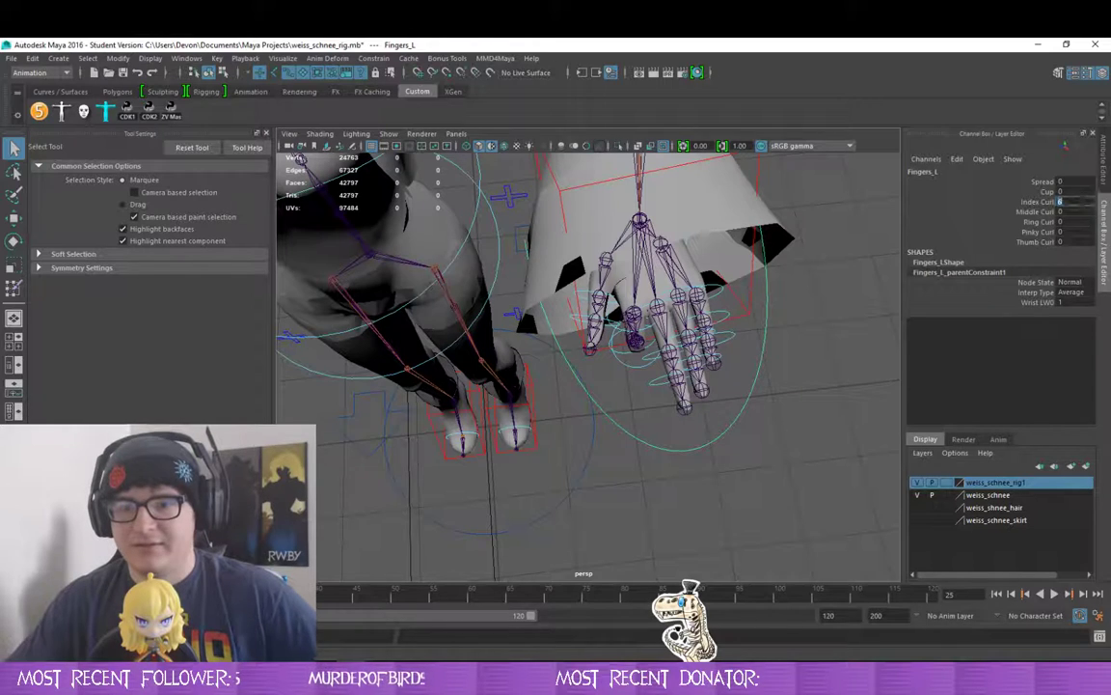
{"action": "type", "text": "0"}
{"action": "key", "text": "Return"}
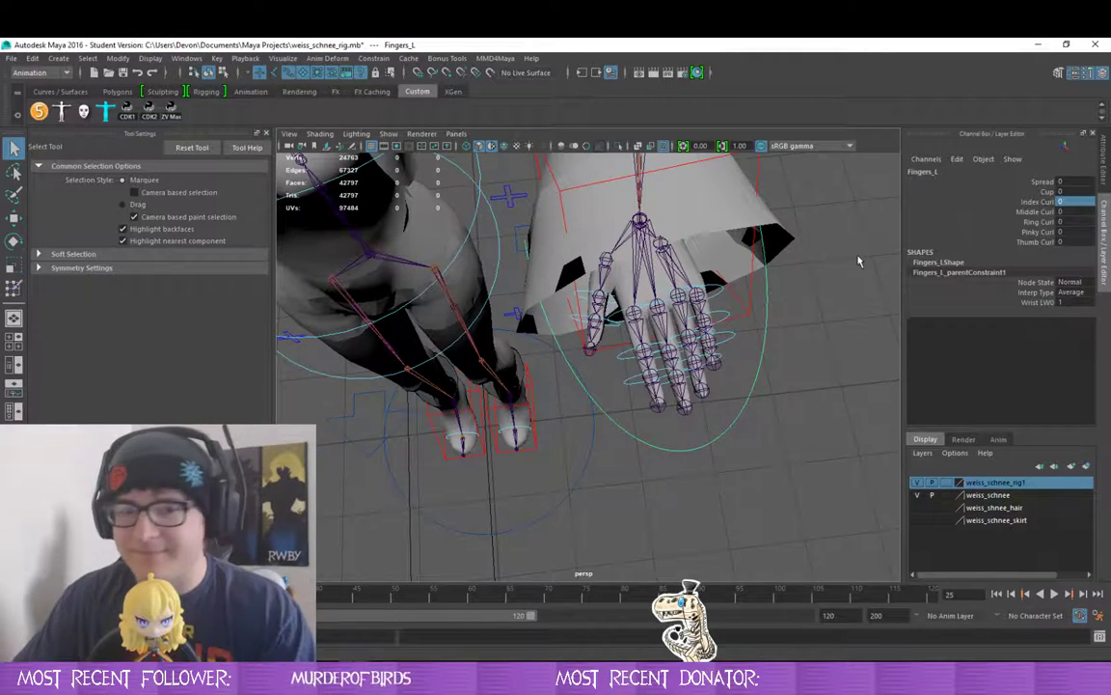
{"action": "mouse_move", "coordinate": [818, 370]}
{"action": "left_mouse_down"}
{"action": "mouse_move", "coordinate": [822, 390]}
{"action": "mouse_move", "coordinate": [842, 390]}
{"action": "mouse_move", "coordinate": [809, 392]}
{"action": "left_mouse_up"}
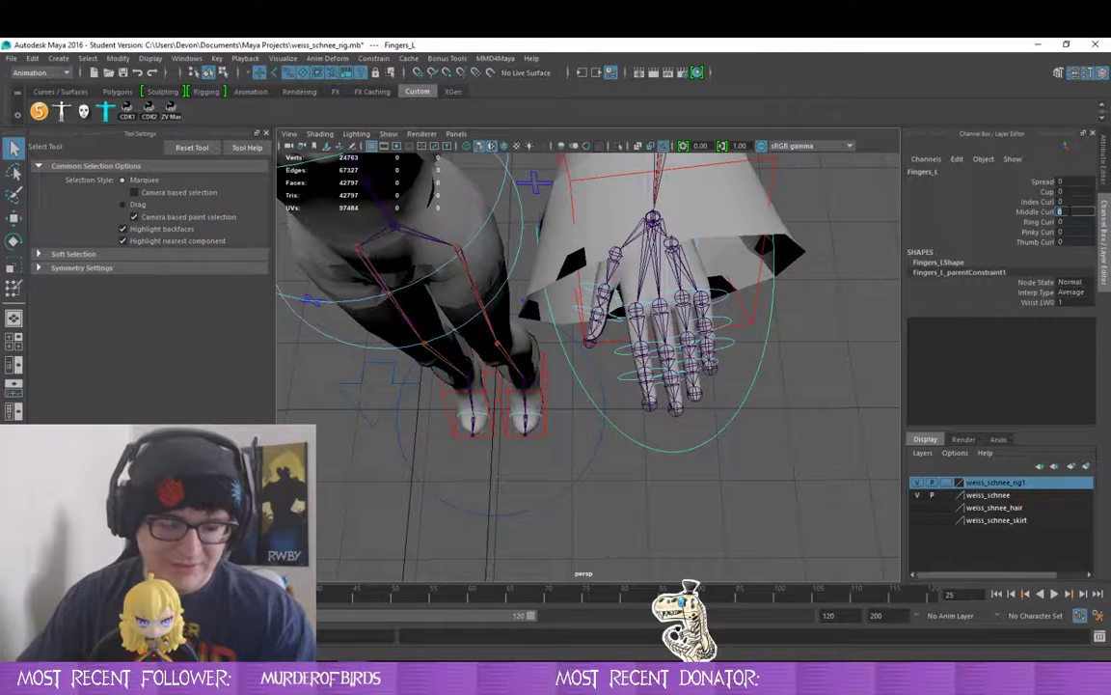
{"action": "type", "text": "6"}
{"action": "key", "text": "Return"}
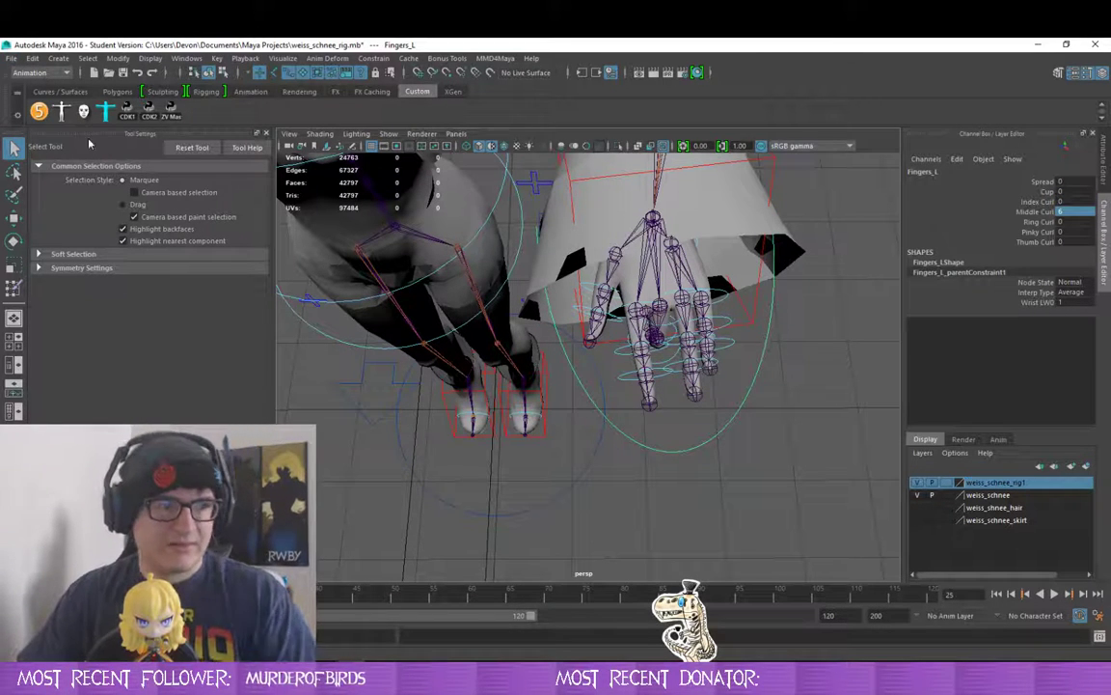
- Select the character mesh and resume painting its skin weights up close on the left hand's curled middle finger
{"action": "left_click", "coordinate": [647, 289]}
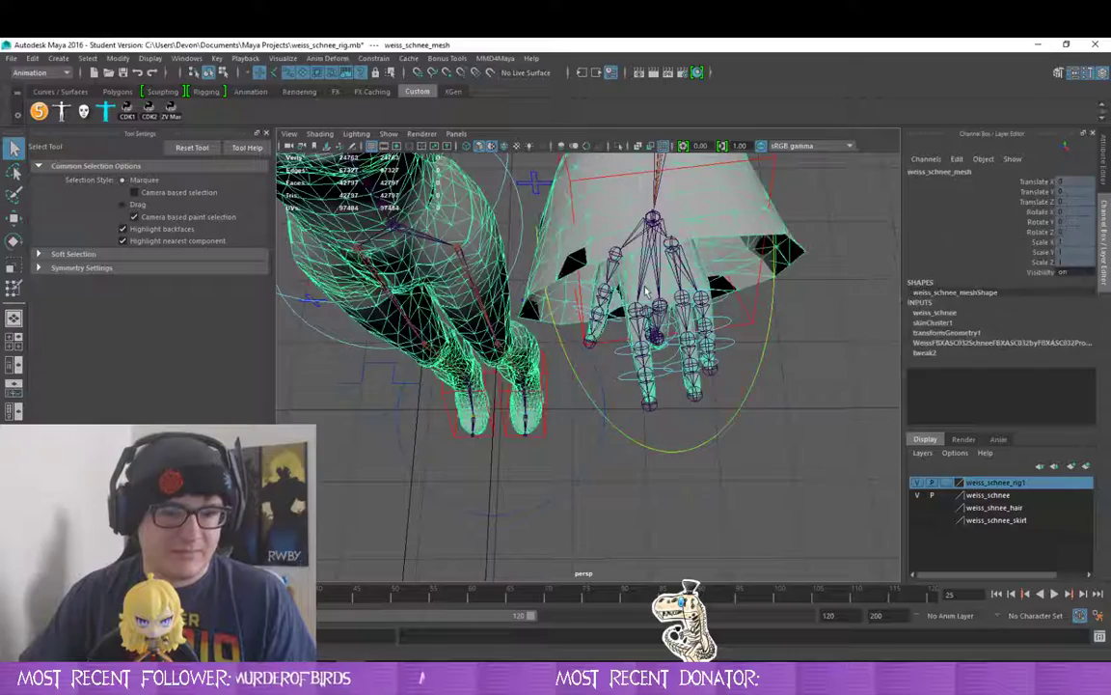
{"action": "left_click_drag", "start_coordinate": [801, 460], "coordinate": [783, 388]}
{"action": "scroll", "coordinate": [791, 421], "scroll_direction": "up", "scroll_amount": 4}
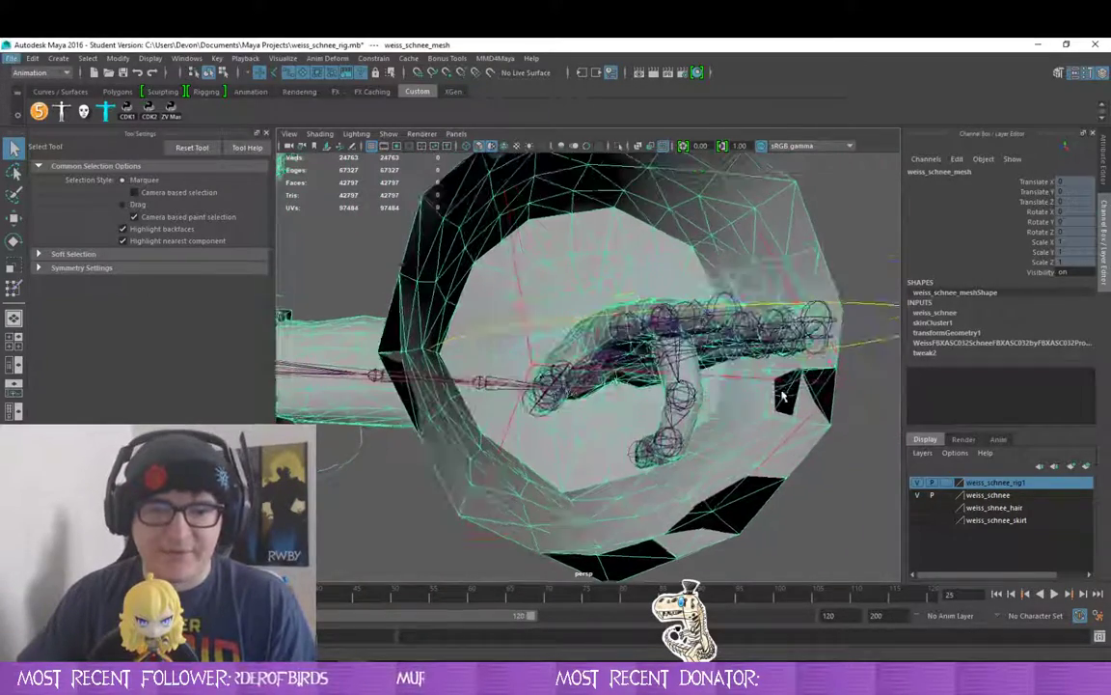
{"action": "left_click", "coordinate": [12, 289]}
{"action": "left_click_drag", "start_coordinate": [837, 358], "coordinate": [819, 355]}
{"action": "scroll", "coordinate": [819, 353], "scroll_direction": "up", "scroll_amount": 5}
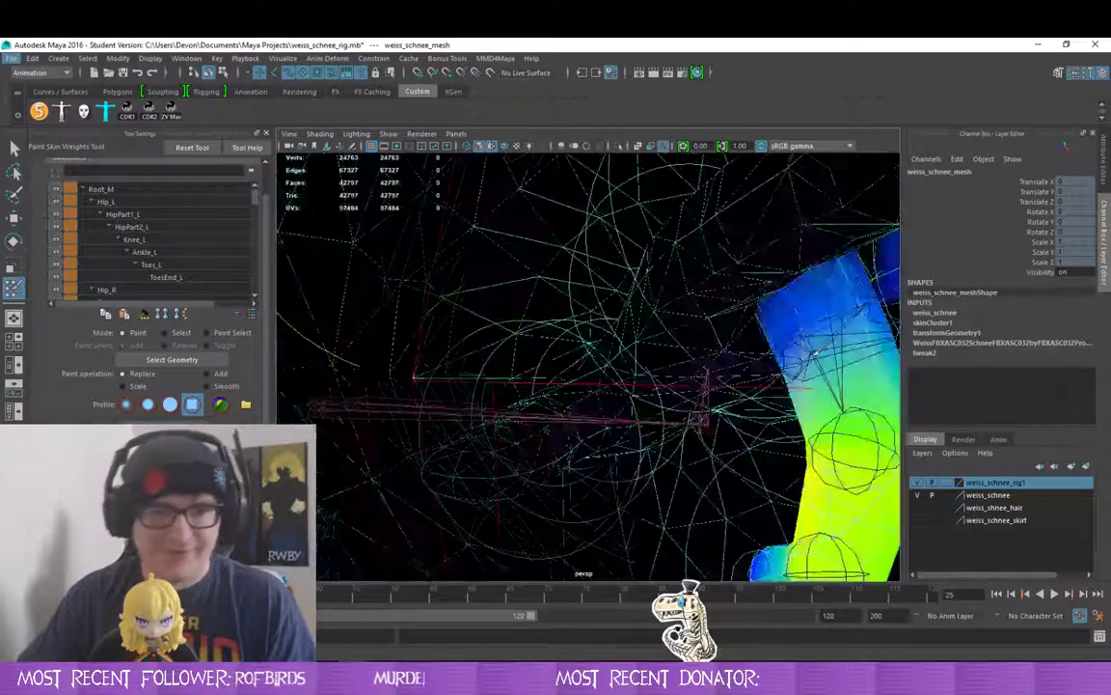
- Erase the second middle finger joint's stray weights from the neighbouring fingers, including their tips
{"action": "mouse_move", "coordinate": [855, 311]}
{"action": "left_mouse_down"}
{"action": "mouse_move", "coordinate": [806, 321]}
{"action": "mouse_move", "coordinate": [697, 307]}
{"action": "mouse_move", "coordinate": [813, 280]}
{"action": "mouse_move", "coordinate": [801, 293]}
{"action": "mouse_move", "coordinate": [879, 237]}
{"action": "left_mouse_up"}
{"action": "mouse_move", "coordinate": [776, 356]}
{"action": "left_mouse_down"}
{"action": "mouse_move", "coordinate": [737, 247]}
{"action": "mouse_move", "coordinate": [809, 347]}
{"action": "mouse_move", "coordinate": [770, 382]}
{"action": "left_mouse_up"}
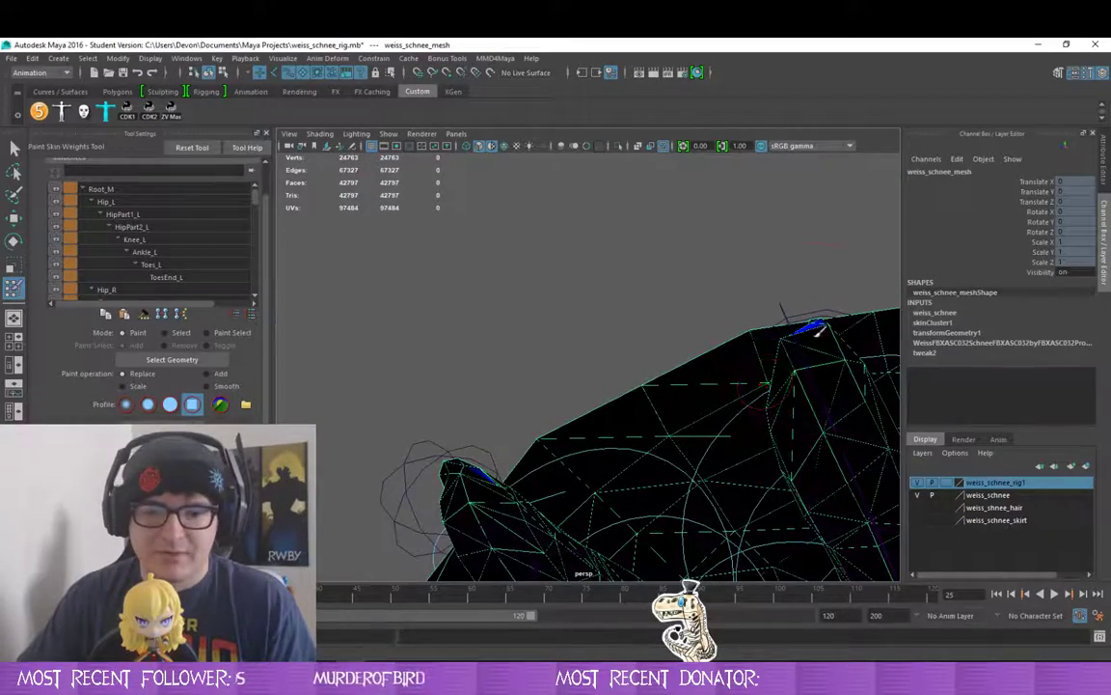
{"action": "mouse_move", "coordinate": [816, 319]}
{"action": "left_mouse_down"}
{"action": "mouse_move", "coordinate": [834, 397]}
{"action": "mouse_move", "coordinate": [885, 426]}
{"action": "mouse_move", "coordinate": [716, 287]}
{"action": "left_mouse_up"}
{"action": "scroll", "coordinate": [715, 263], "scroll_direction": "down", "scroll_amount": 5}
{"action": "scroll", "coordinate": [699, 254], "scroll_direction": "up", "scroll_amount": 3}
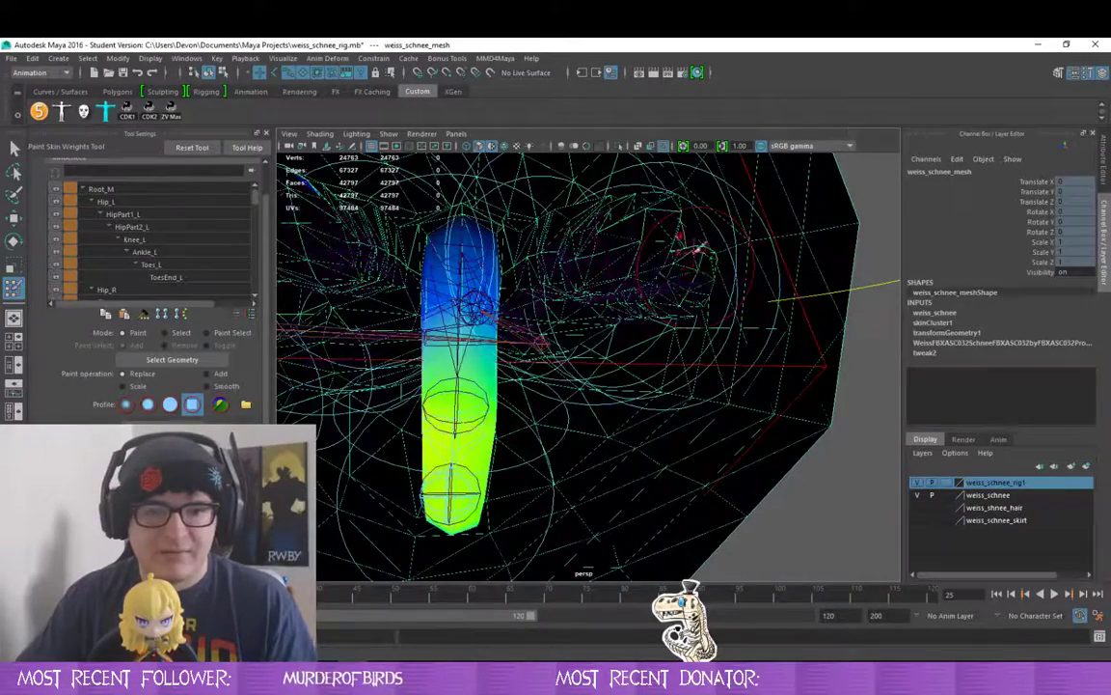
{"action": "left_click_drag", "start_coordinate": [659, 206], "coordinate": [752, 341]}
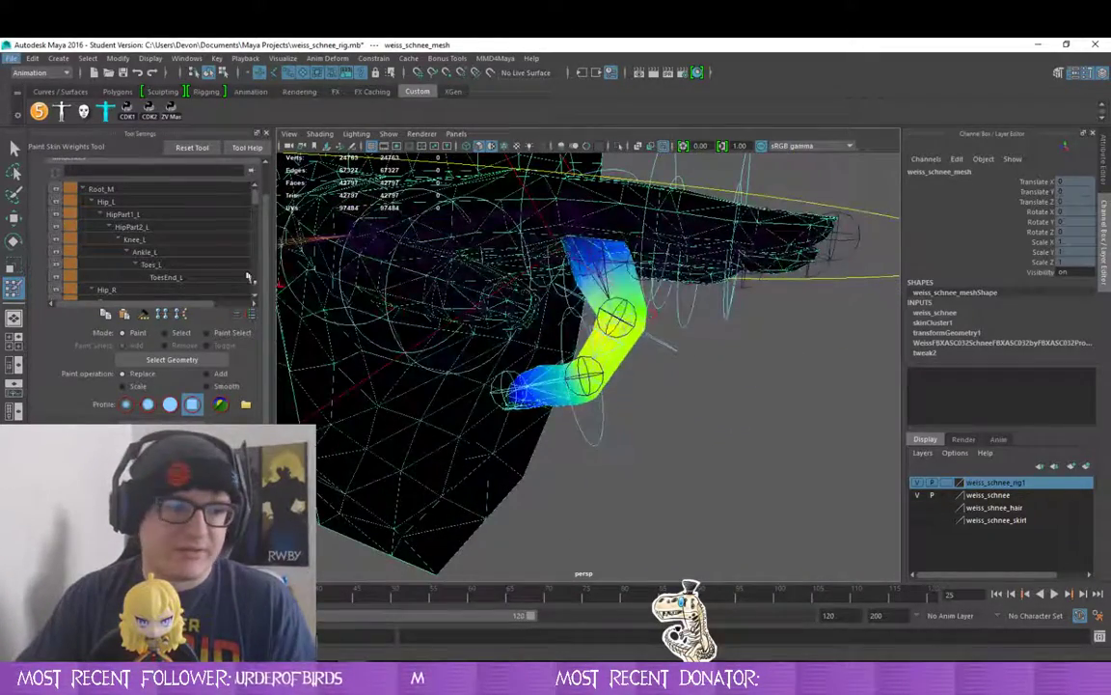
- Switch to the third middle finger joint and erase its weights from the neighbouring ring finger
{"action": "scroll", "coordinate": [212, 231], "scroll_direction": "down", "scroll_amount": 5}
{"action": "scroll", "coordinate": [213, 229], "scroll_direction": "down", "scroll_amount": 5}
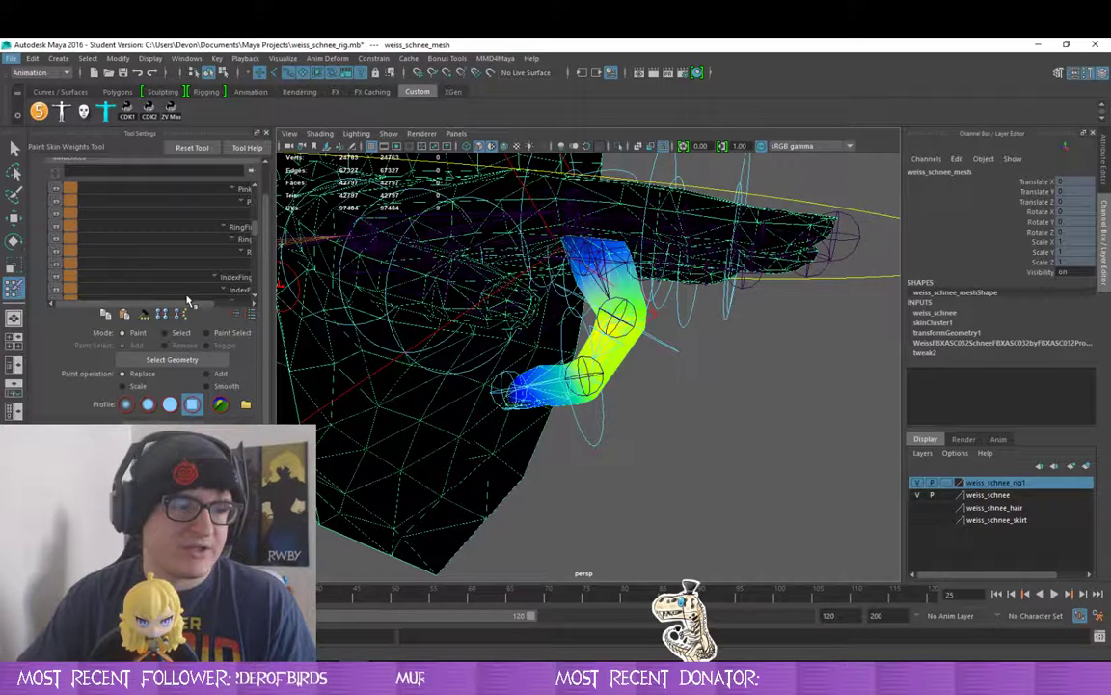
{"action": "scroll", "coordinate": [212, 242], "scroll_direction": "down", "scroll_amount": 3}
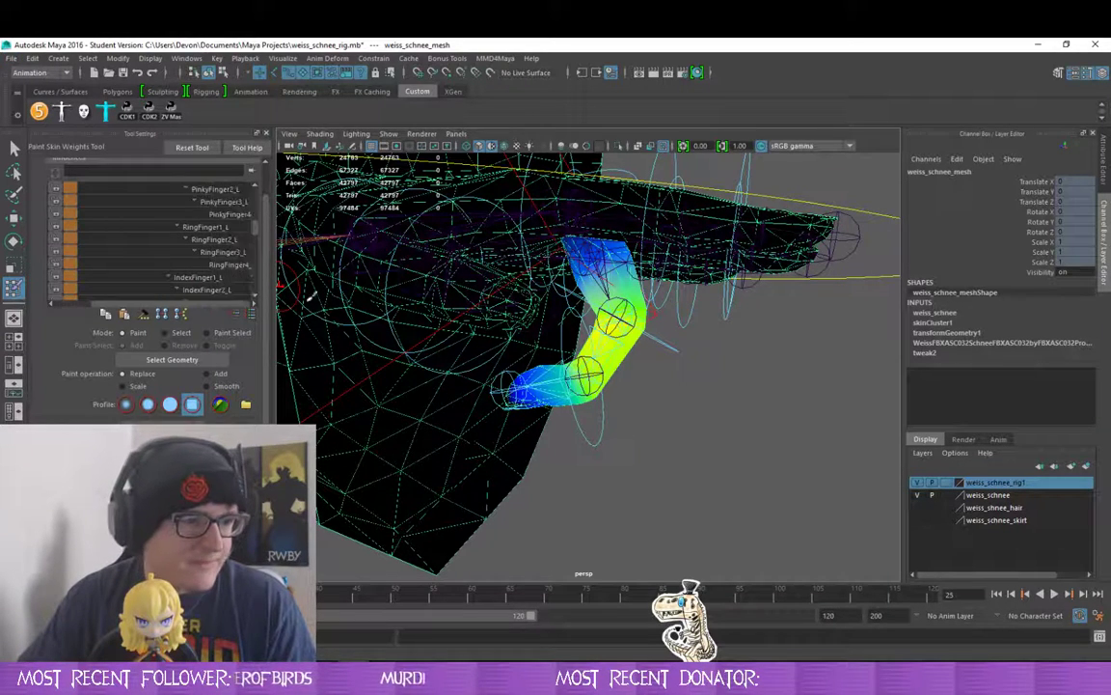
{"action": "left_click", "coordinate": [239, 238]}
{"action": "left_click", "coordinate": [232, 254]}
{"action": "left_click_drag", "start_coordinate": [588, 371], "coordinate": [696, 260]}
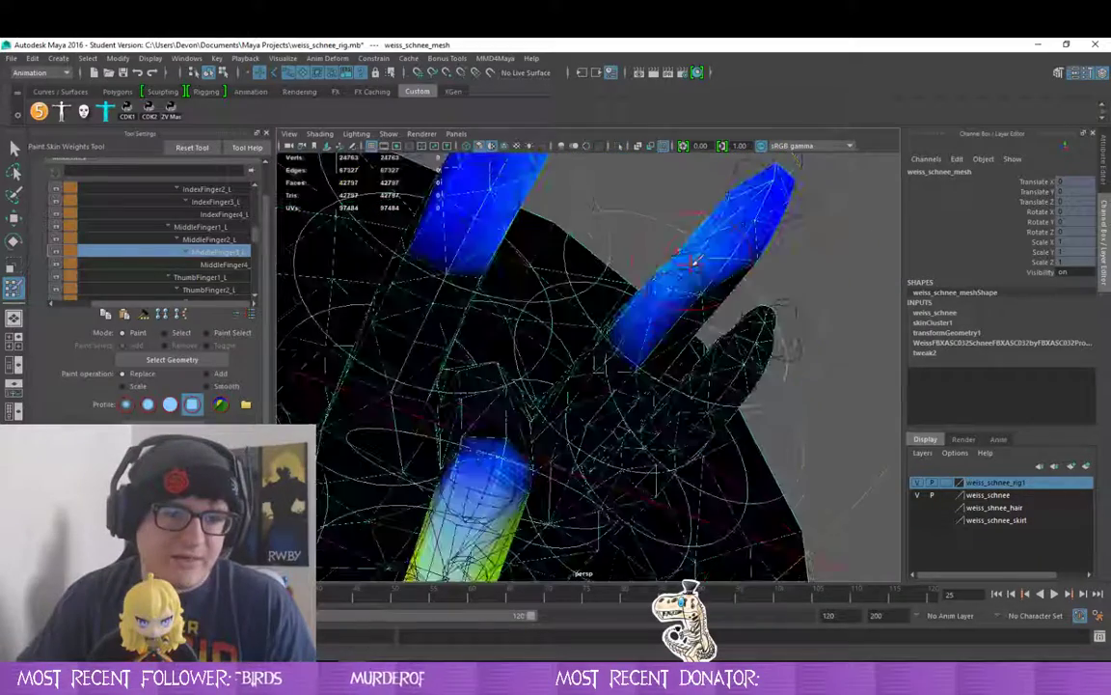
{"action": "left_click_drag", "start_coordinate": [776, 248], "coordinate": [735, 409]}
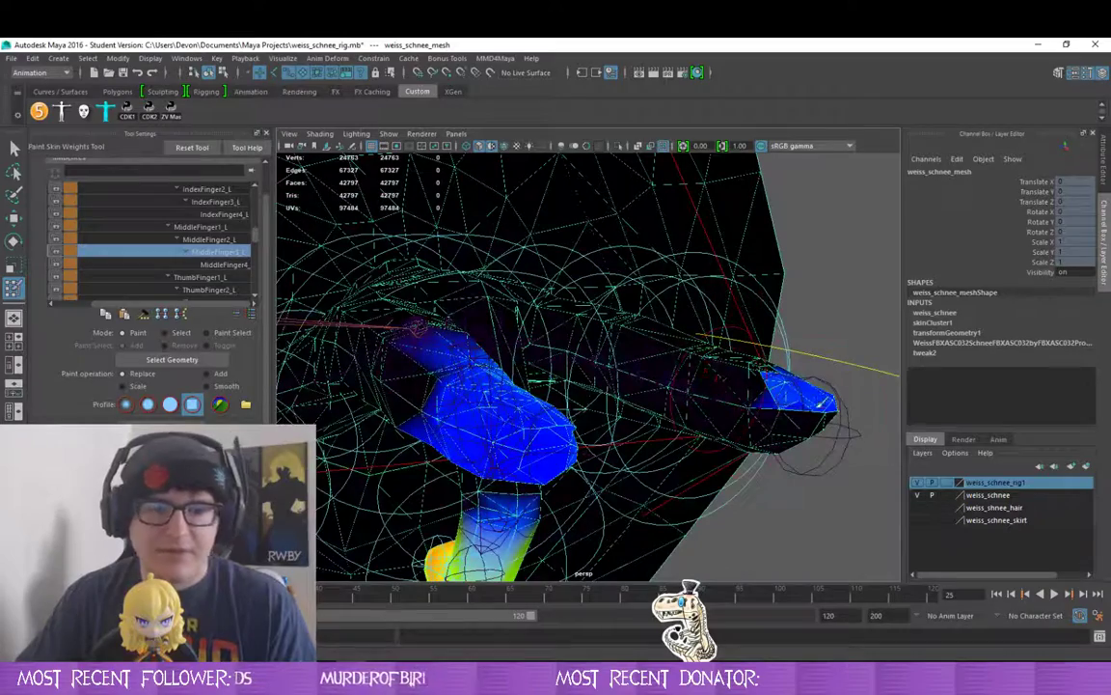
{"action": "mouse_move", "coordinate": [820, 404]}
{"action": "left_mouse_down"}
{"action": "mouse_move", "coordinate": [760, 384]}
{"action": "mouse_move", "coordinate": [717, 405]}
{"action": "mouse_move", "coordinate": [621, 417]}
{"action": "mouse_move", "coordinate": [734, 396]}
{"action": "mouse_move", "coordinate": [627, 377]}
{"action": "left_mouse_up"}
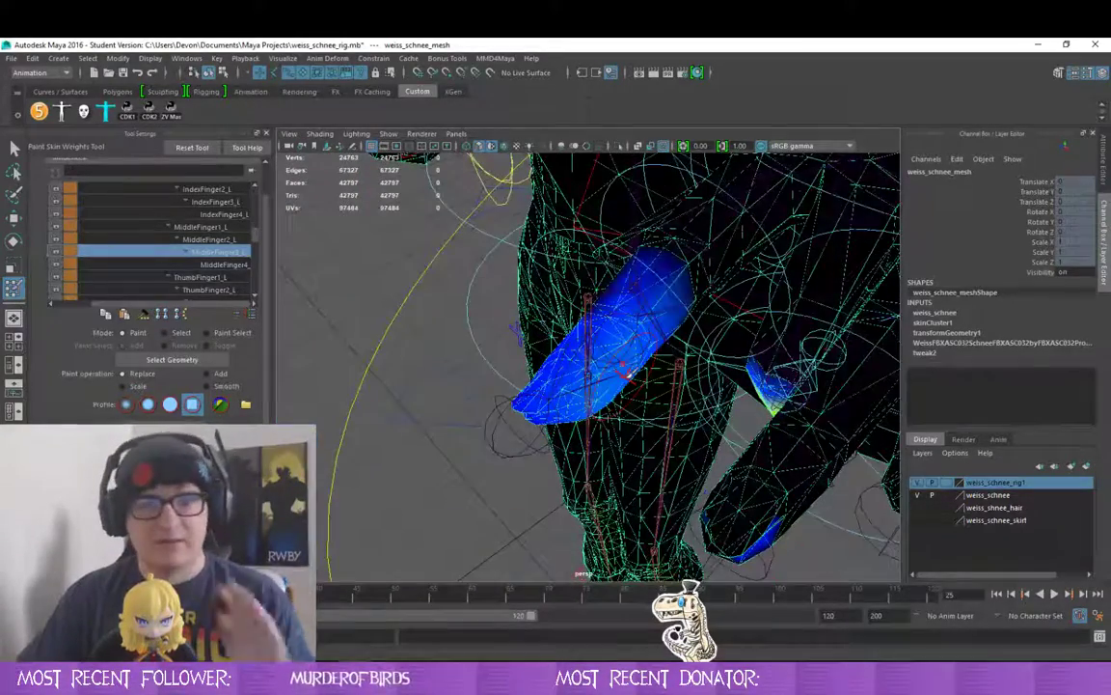
- Erase the third middle finger joint's weights from the index finger, along its underside and up to the tip
{"action": "left_click_drag", "start_coordinate": [653, 273], "coordinate": [592, 322]}
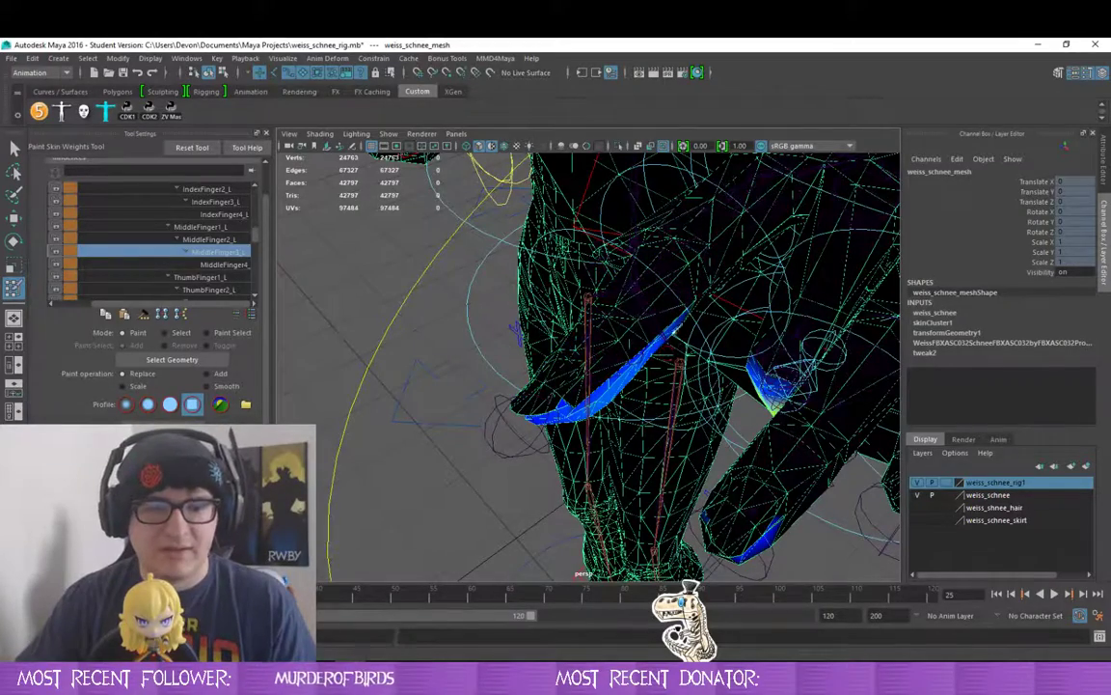
{"action": "mouse_move", "coordinate": [610, 417]}
{"action": "left_mouse_down"}
{"action": "mouse_move", "coordinate": [672, 316]}
{"action": "mouse_move", "coordinate": [698, 240]}
{"action": "mouse_move", "coordinate": [687, 295]}
{"action": "mouse_move", "coordinate": [704, 253]}
{"action": "mouse_move", "coordinate": [798, 316]}
{"action": "mouse_move", "coordinate": [665, 344]}
{"action": "left_mouse_up"}
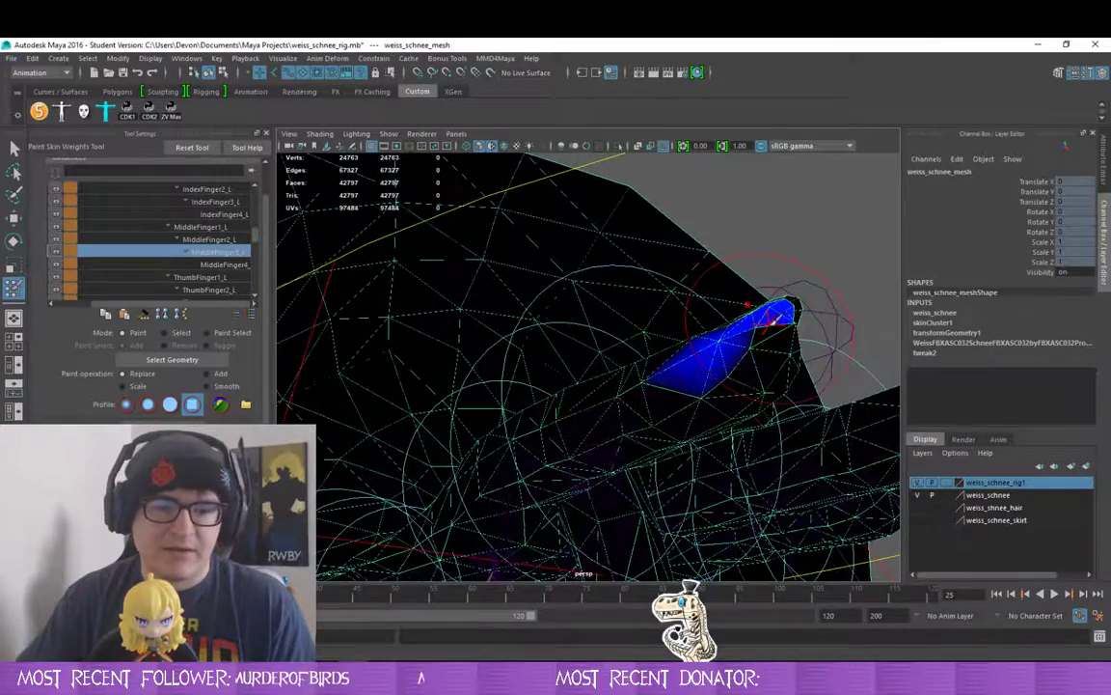
{"action": "left_click_drag", "start_coordinate": [791, 298], "coordinate": [792, 323]}
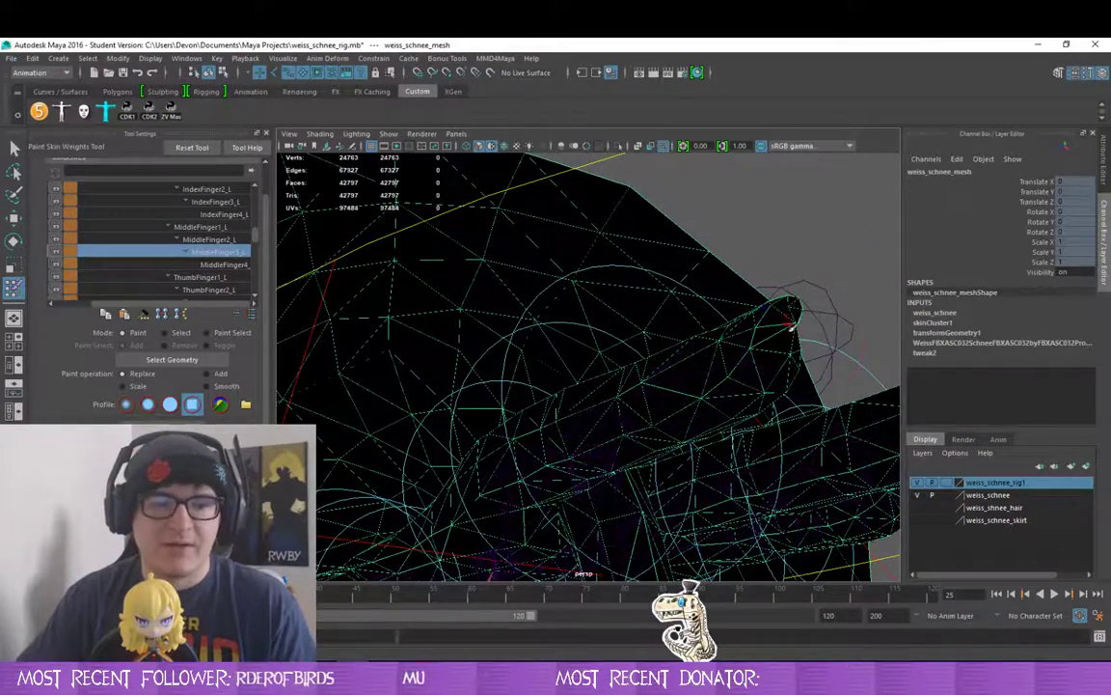
{"action": "mouse_move", "coordinate": [776, 368]}
{"action": "left_mouse_down"}
{"action": "mouse_move", "coordinate": [691, 419]}
{"action": "mouse_move", "coordinate": [757, 366]}
{"action": "mouse_move", "coordinate": [620, 259]}
{"action": "mouse_move", "coordinate": [548, 248]}
{"action": "left_mouse_up"}
{"action": "left_click_drag", "start_coordinate": [415, 249], "coordinate": [438, 258]}
{"action": "key", "text": "f"}
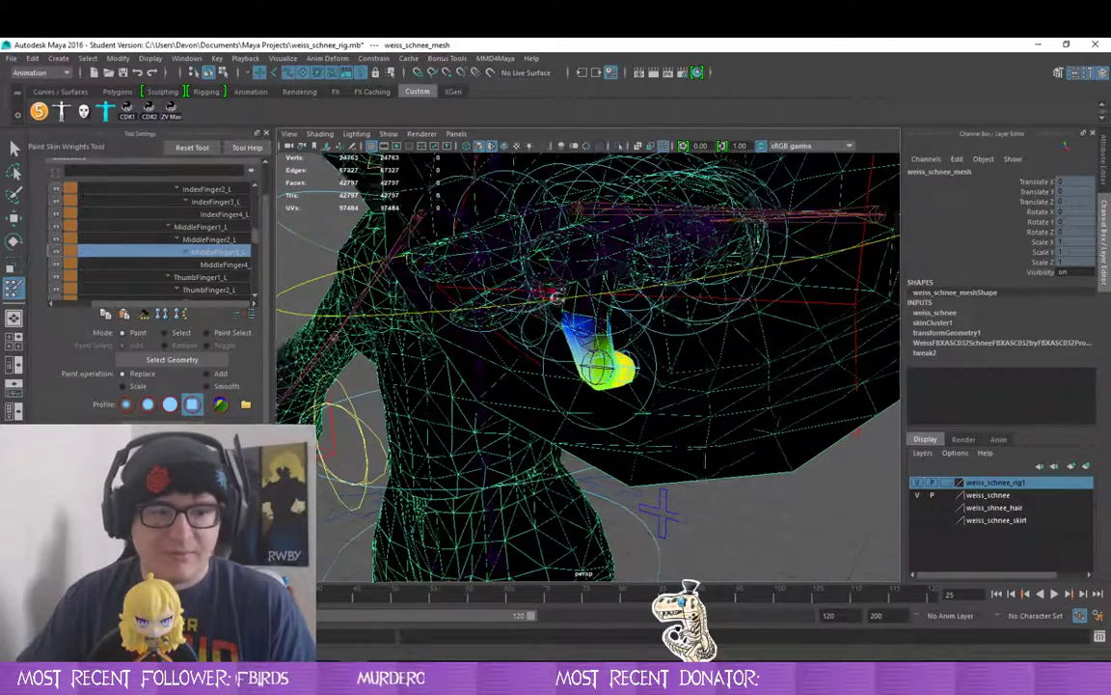
- Switch to the fourth middle finger joint and erase its weights from the tips of the index and ring fingers
{"action": "left_click", "coordinate": [211, 263]}
{"action": "left_click_drag", "start_coordinate": [672, 280], "coordinate": [661, 469]}
{"action": "scroll", "coordinate": [618, 306], "scroll_direction": "up", "scroll_amount": 4}
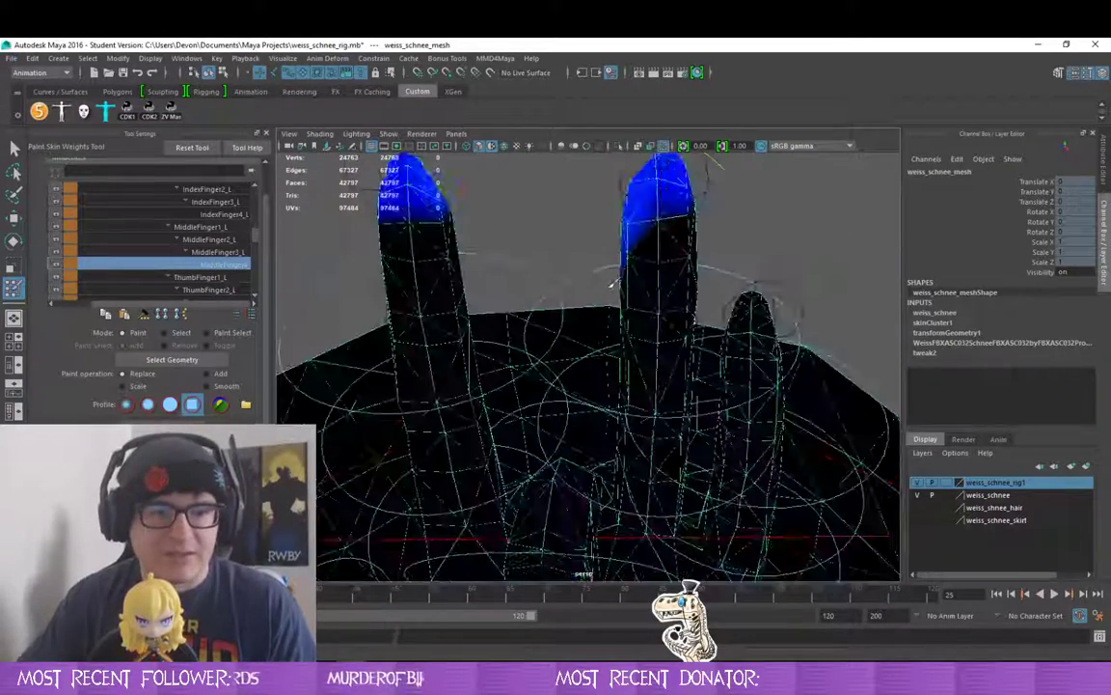
{"action": "left_click_drag", "start_coordinate": [609, 283], "coordinate": [627, 315]}
{"action": "mouse_move", "coordinate": [480, 305]}
{"action": "left_mouse_down"}
{"action": "mouse_move", "coordinate": [492, 271]}
{"action": "mouse_move", "coordinate": [463, 258]}
{"action": "mouse_move", "coordinate": [475, 244]}
{"action": "left_mouse_up"}
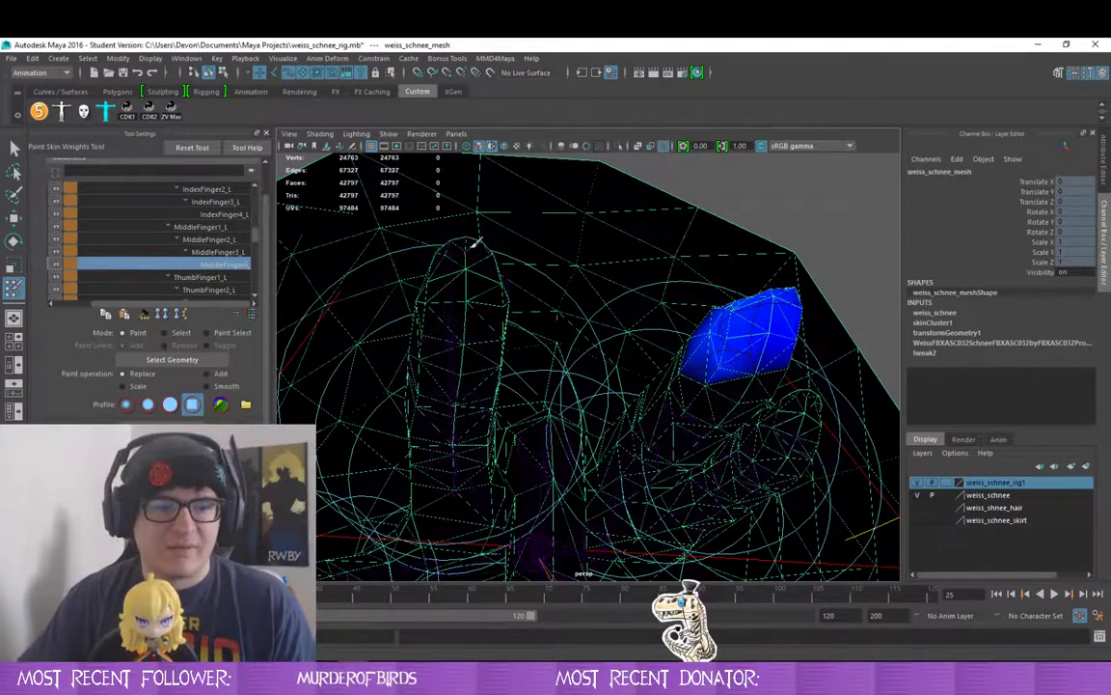
{"action": "mouse_move", "coordinate": [773, 319]}
{"action": "left_mouse_down"}
{"action": "mouse_move", "coordinate": [764, 326]}
{"action": "mouse_move", "coordinate": [794, 352]}
{"action": "mouse_move", "coordinate": [756, 432]}
{"action": "mouse_move", "coordinate": [707, 362]}
{"action": "left_mouse_up"}
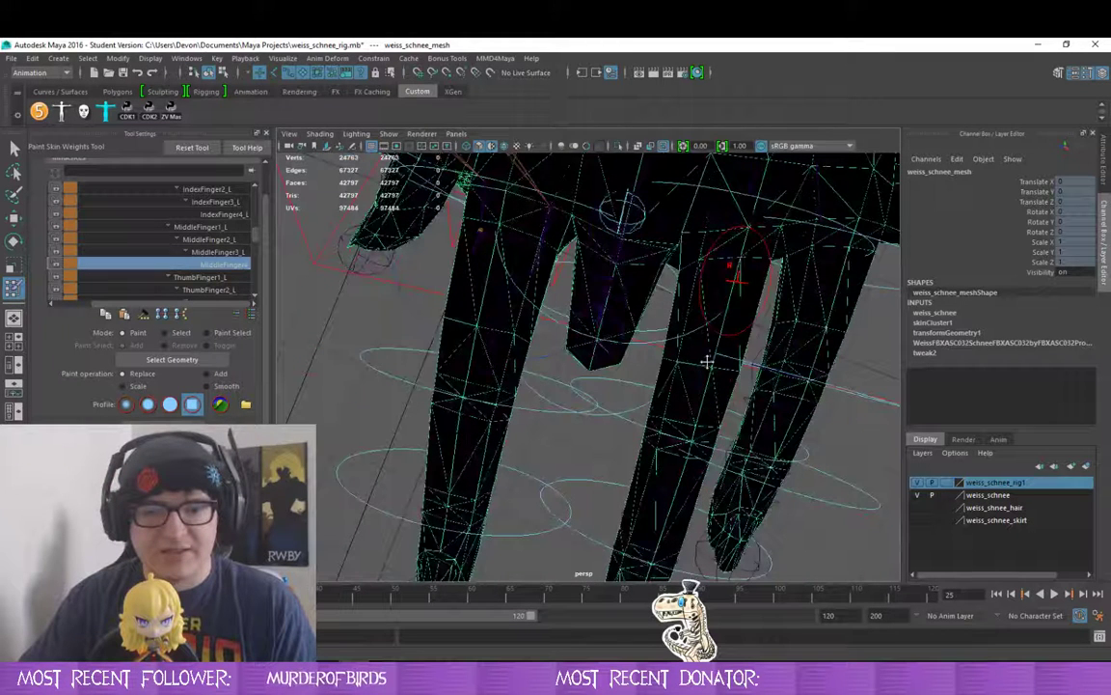
{"action": "left_click_drag", "start_coordinate": [707, 361], "coordinate": [696, 393]}
- Switch to the first thumb joint, and set Middle Curl to 0 on the left hand's finger control
{"action": "left_click", "coordinate": [197, 276]}
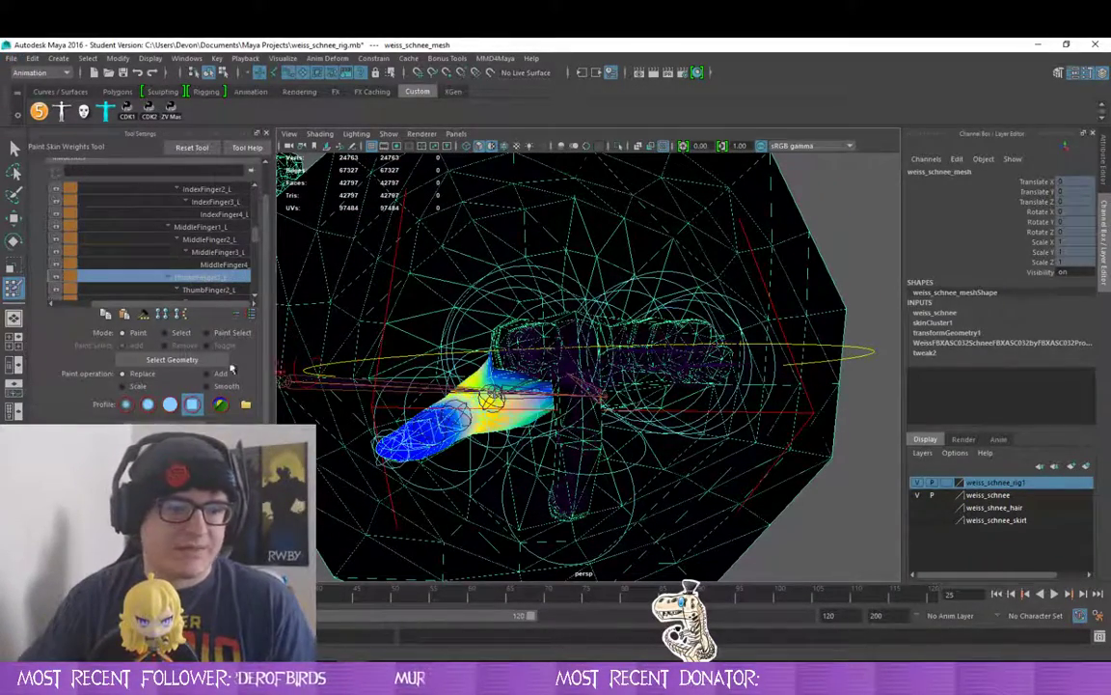
{"action": "left_click", "coordinate": [14, 146]}
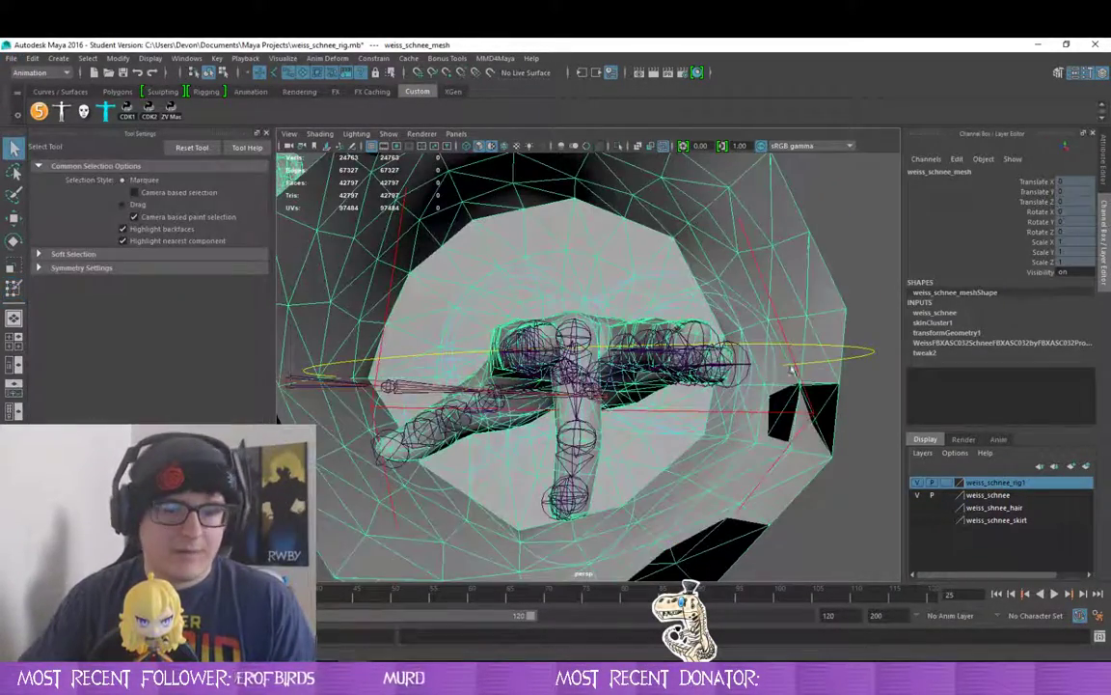
{"action": "left_click", "coordinate": [865, 352]}
{"action": "left_click", "coordinate": [1072, 212]}
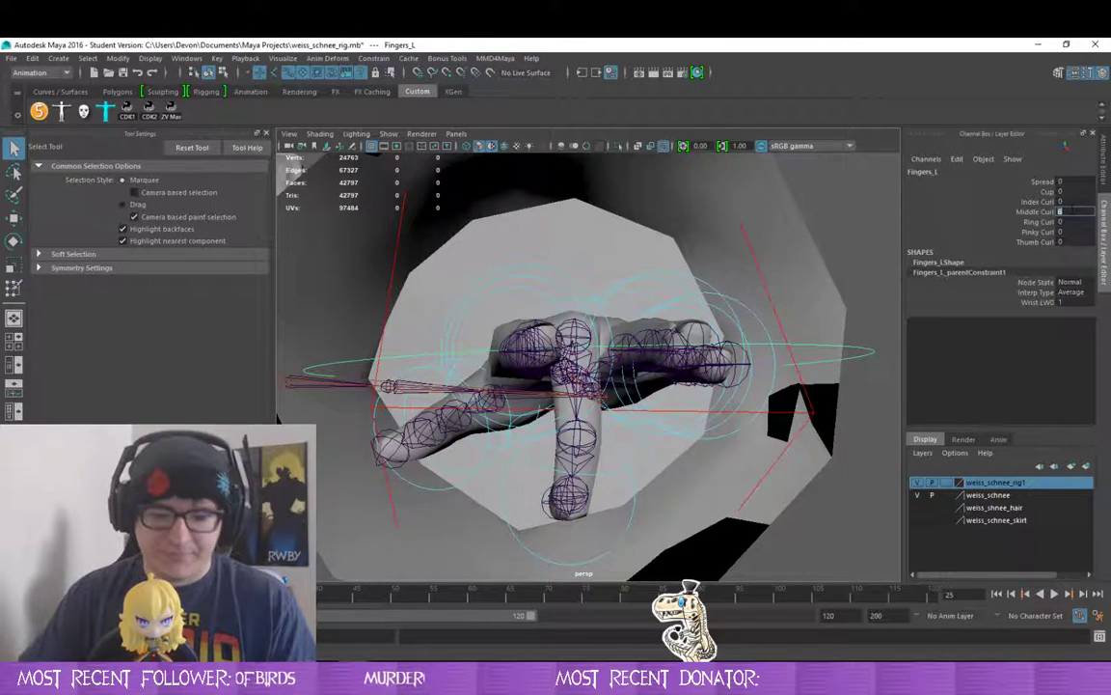
{"action": "type", "text": "0"}
{"action": "key", "text": "Return"}
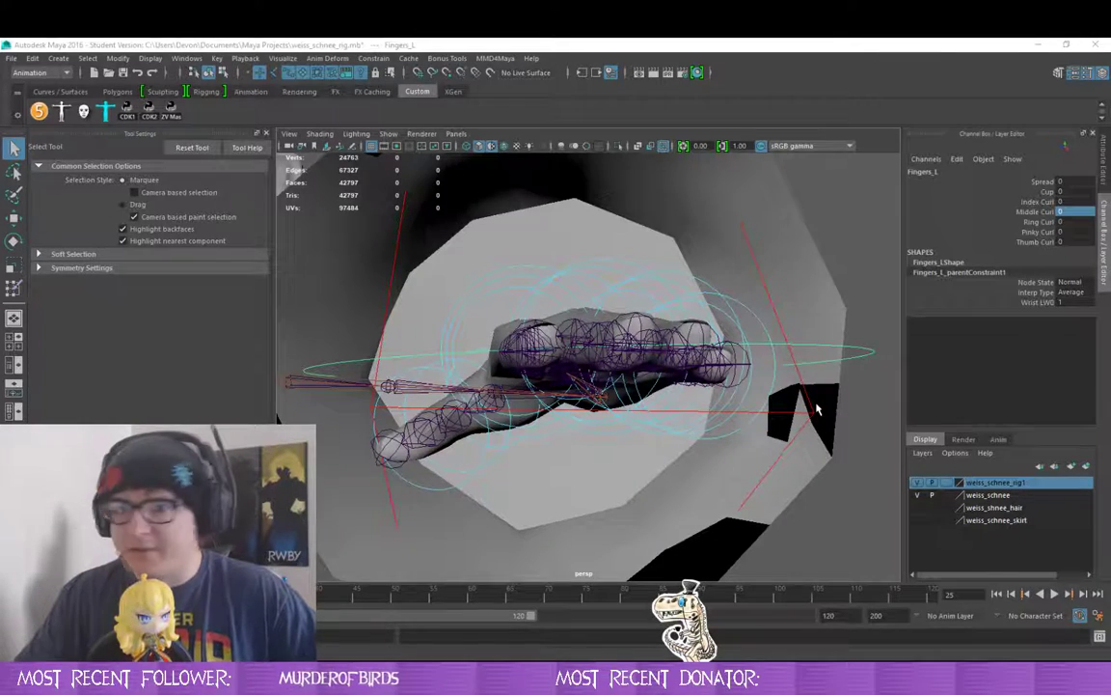
- Reselect the character mesh and resume skin weight painting with the first thumb joint's influence in view
{"action": "left_click_drag", "start_coordinate": [637, 350], "coordinate": [693, 419]}
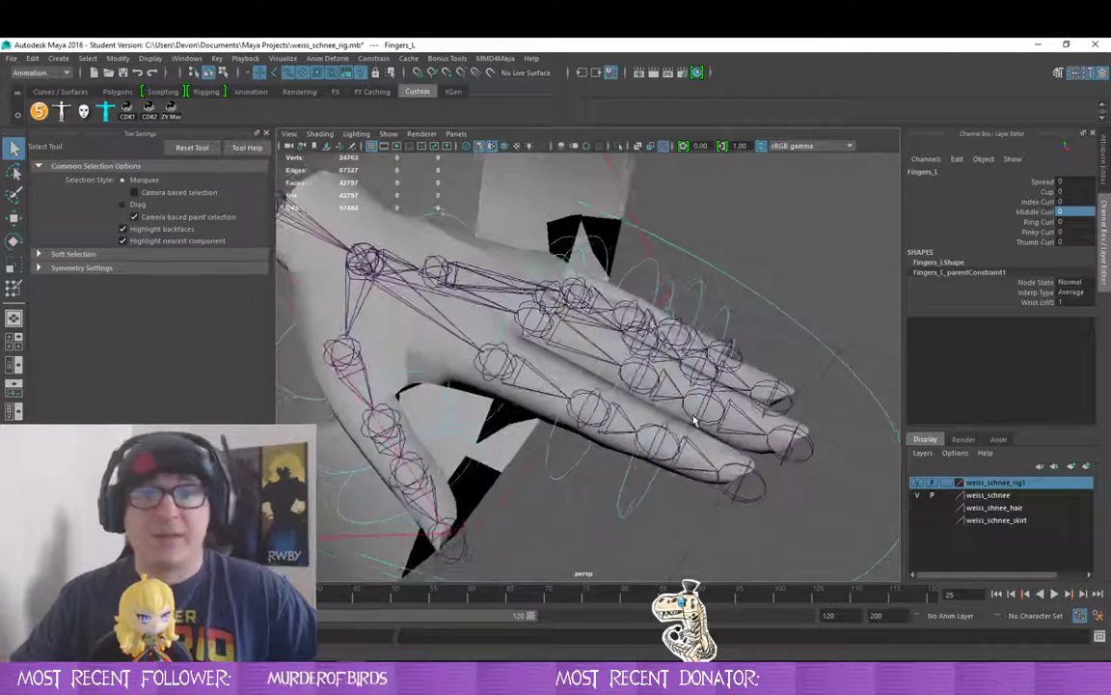
{"action": "left_click", "coordinate": [827, 295]}
{"action": "left_click_drag", "start_coordinate": [827, 296], "coordinate": [871, 400]}
{"action": "left_click_drag", "start_coordinate": [843, 438], "coordinate": [758, 425]}
{"action": "left_click", "coordinate": [564, 201]}
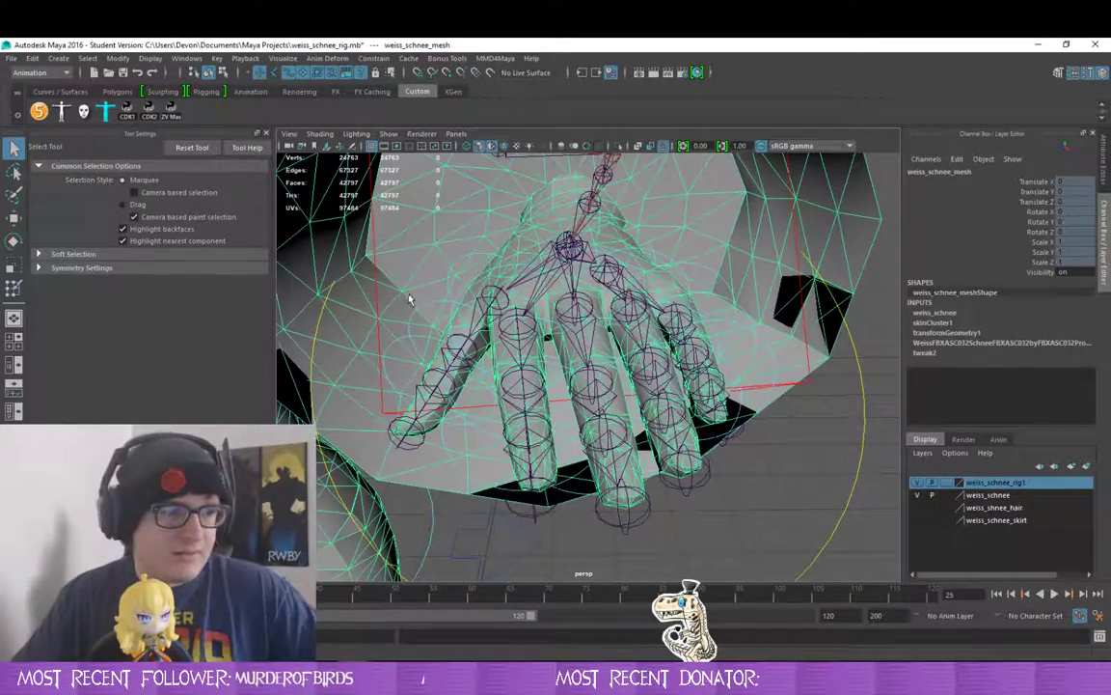
{"action": "left_click", "coordinate": [13, 288]}
{"action": "left_click_drag", "start_coordinate": [512, 342], "coordinate": [576, 330]}
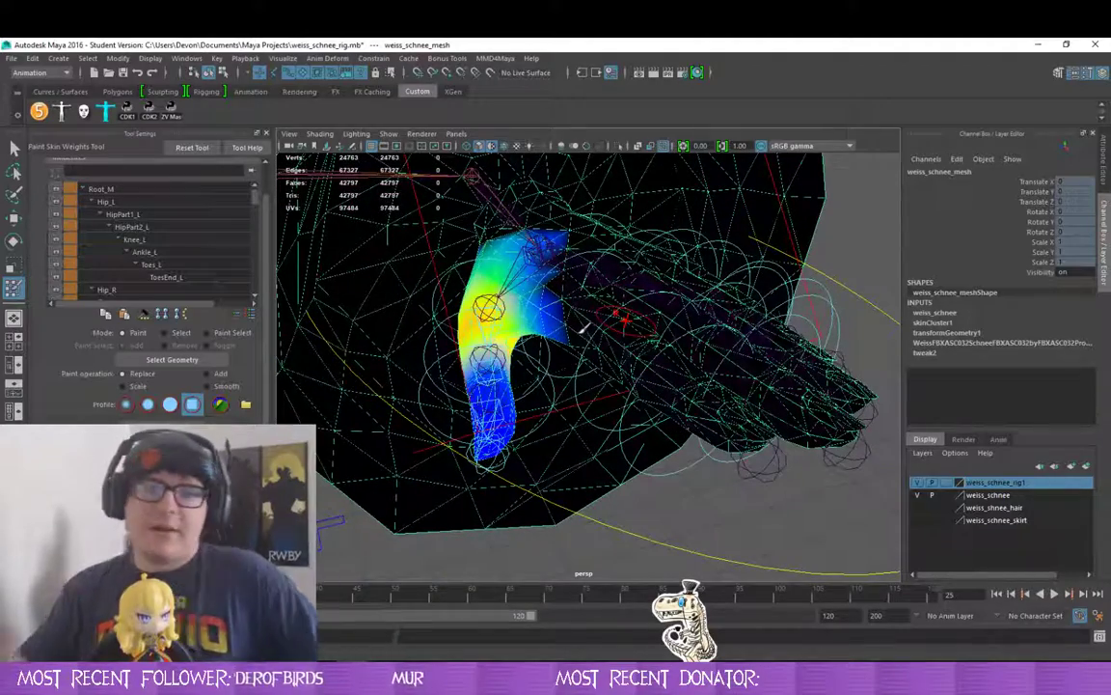